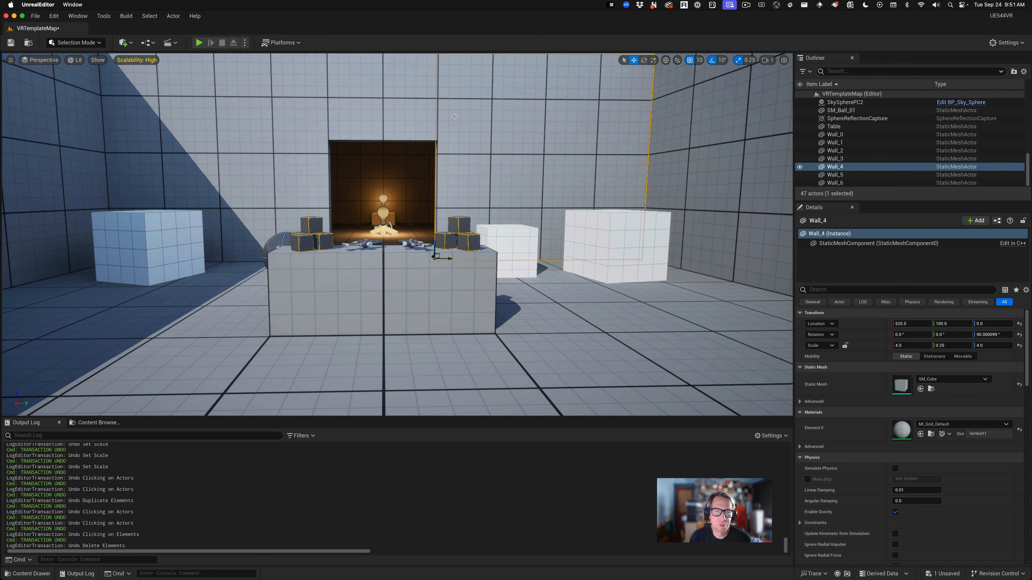
# View the table and doorway while moving the viewport camera forward, backward and sideways.
pyautogui.moveTo(455, 117); pyautogui.dragTo(455, 118, button='right')
pyautogui.click(447, 114)
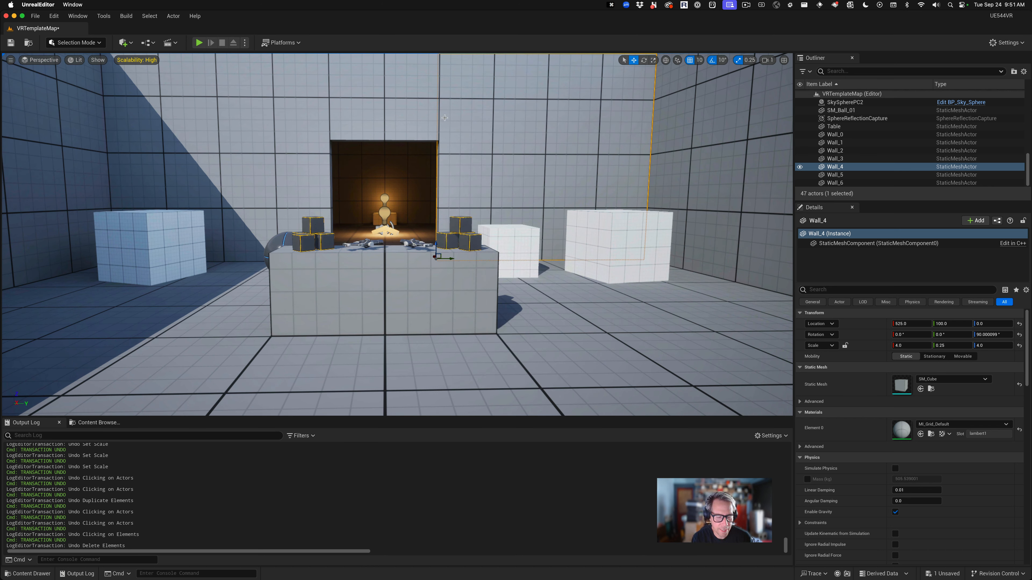
pyautogui.press('w')
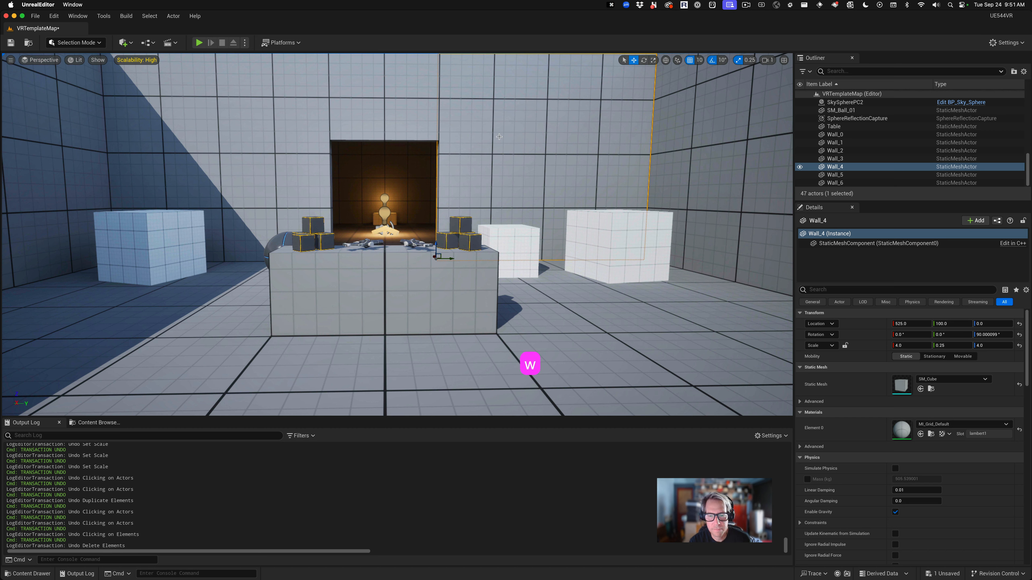
pyautogui.press('a')
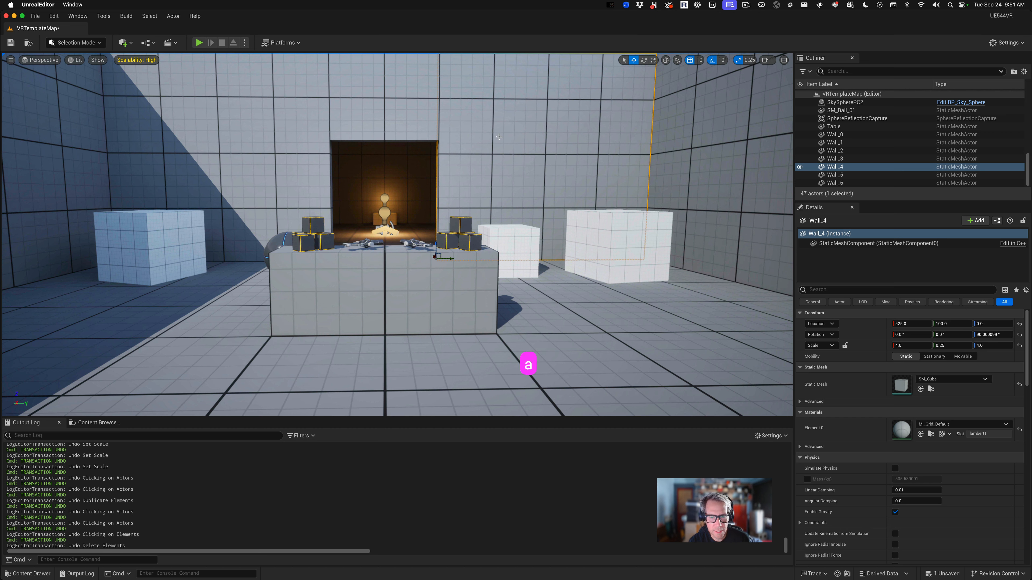
pyautogui.press('s')
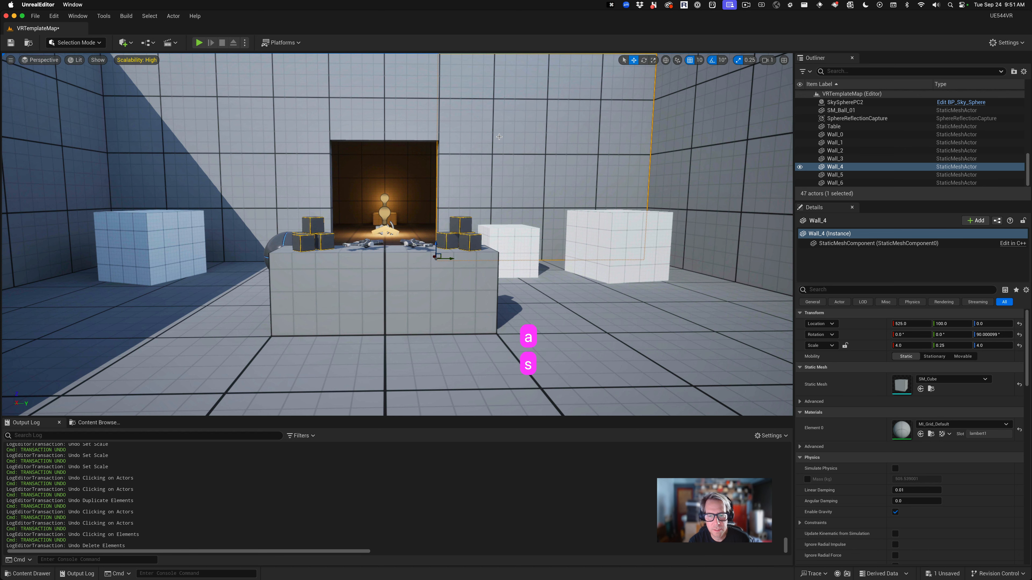
pyautogui.press('d')
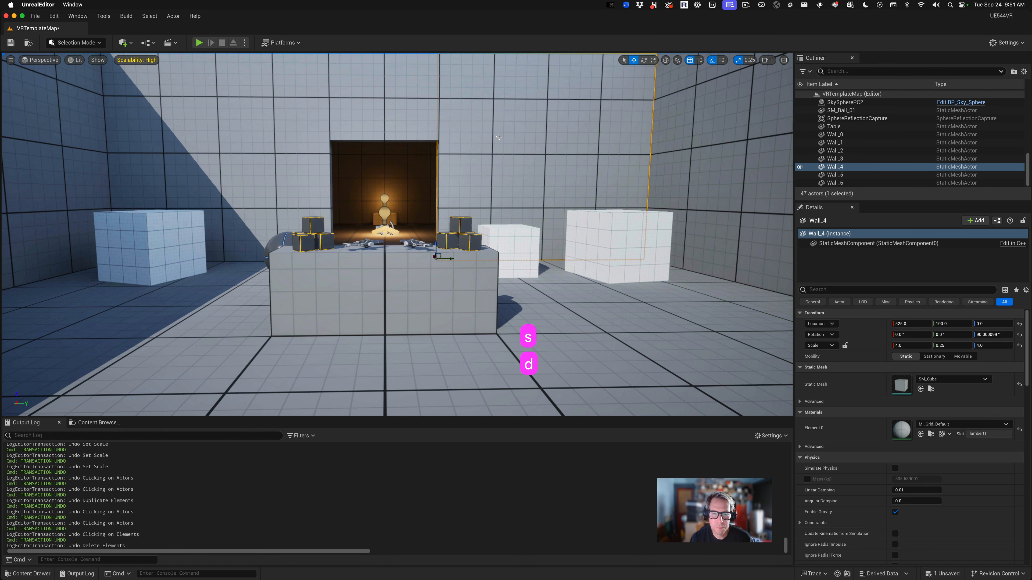
pyautogui.scroll(3, 499, 136)
pyautogui.scroll(-4, 499, 137)
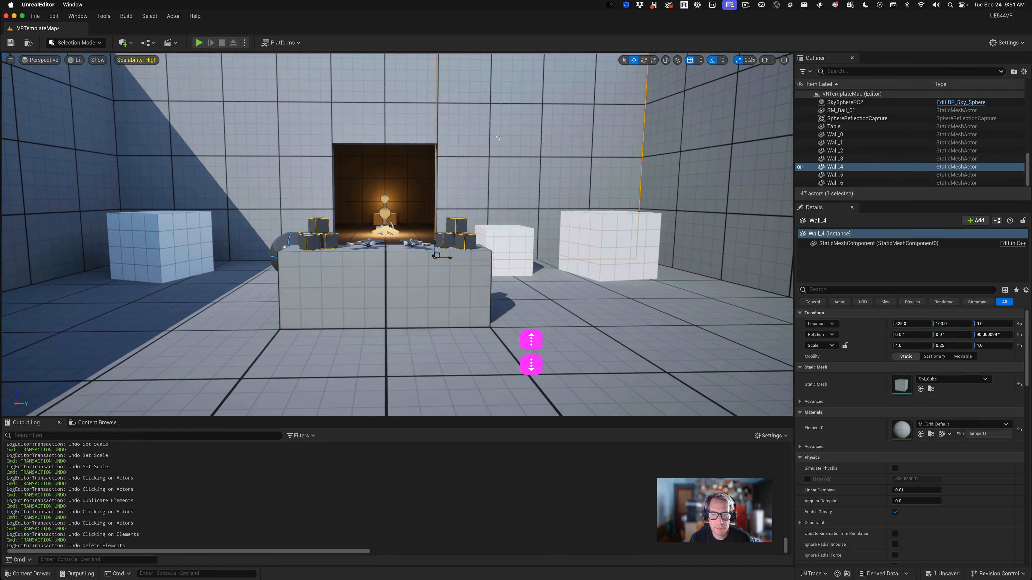
pyautogui.hscroll(3, 499, 136)
pyautogui.hscroll(-2, 499, 136)
pyautogui.hscroll(-3, 499, 137)
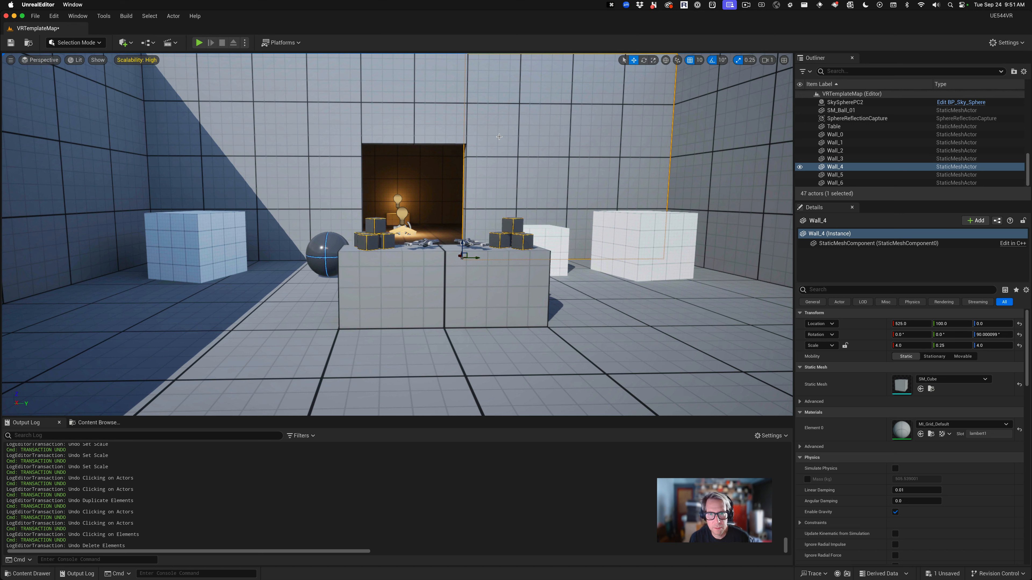
# Undo the last actor selection, and close the docked Output Log and Content Browser.
pyautogui.press('super+z')
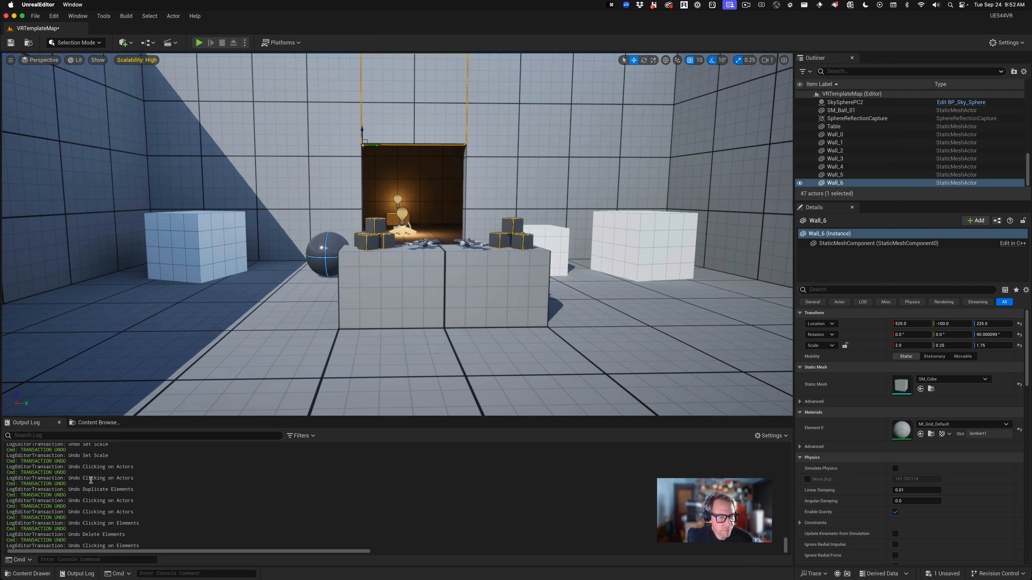
pyautogui.click(59, 423)
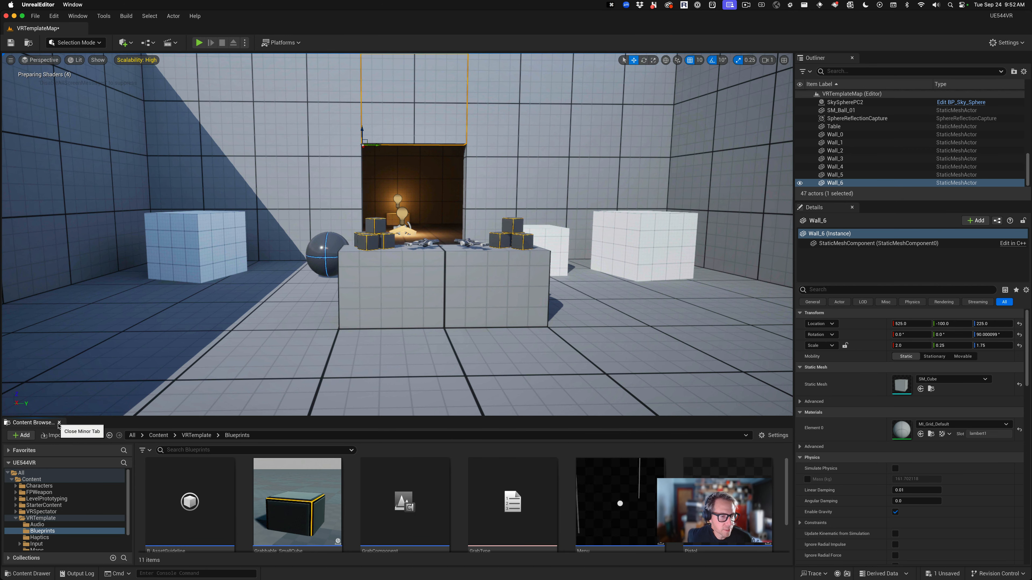
pyautogui.click(58, 423)
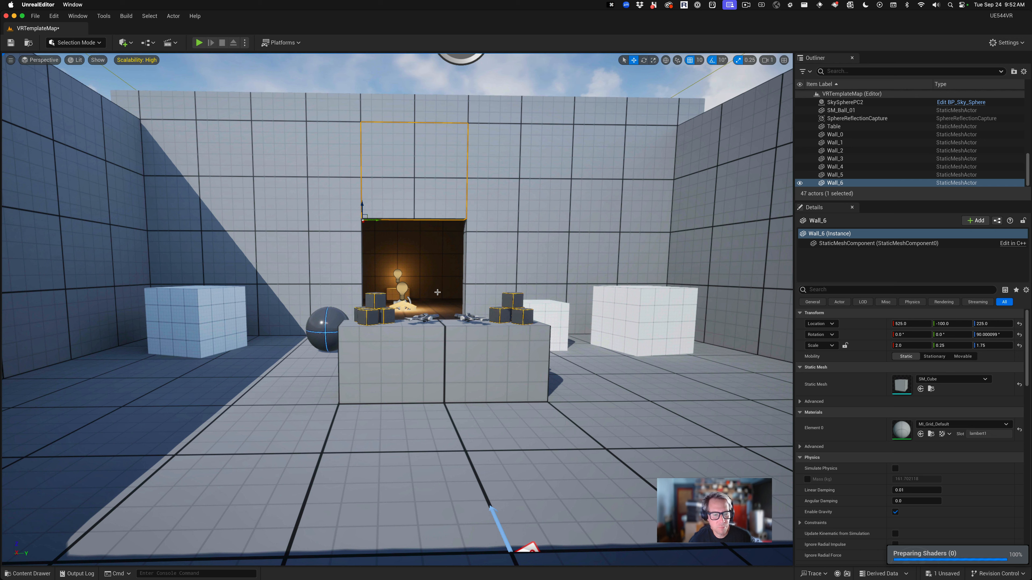
# Show and hide the temporary Content Drawer and Output Log to view their contents.
pyautogui.click(15, 574)
pyautogui.click(15, 574)
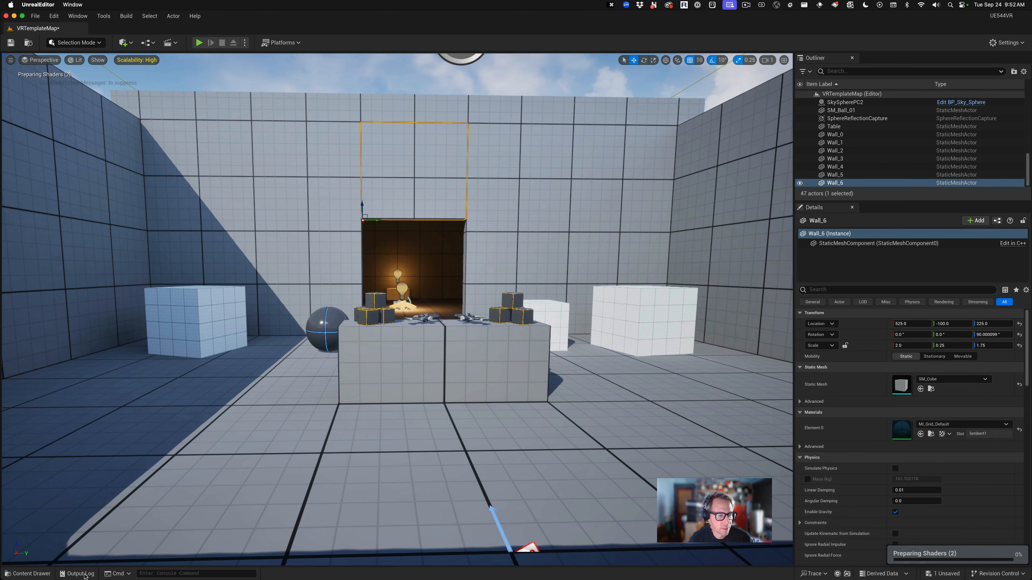
pyautogui.click(73, 574)
pyautogui.click(72, 575)
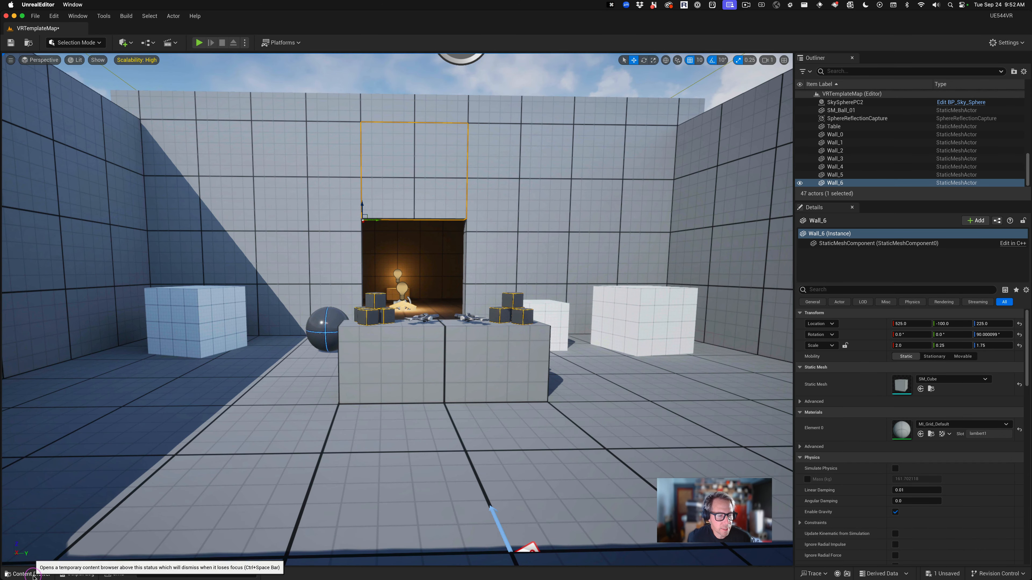
pyautogui.click(15, 574)
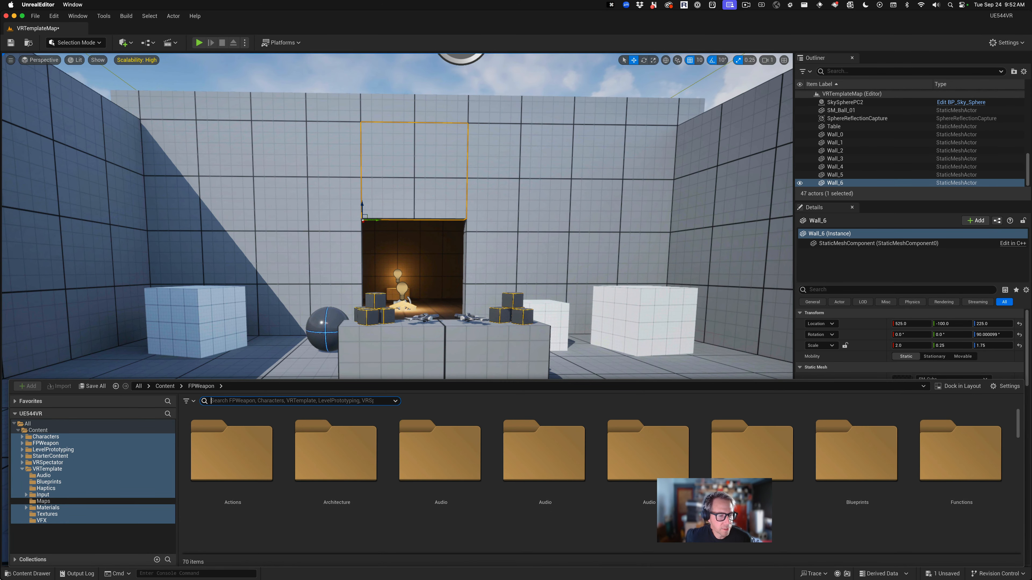
pyautogui.click(22, 575)
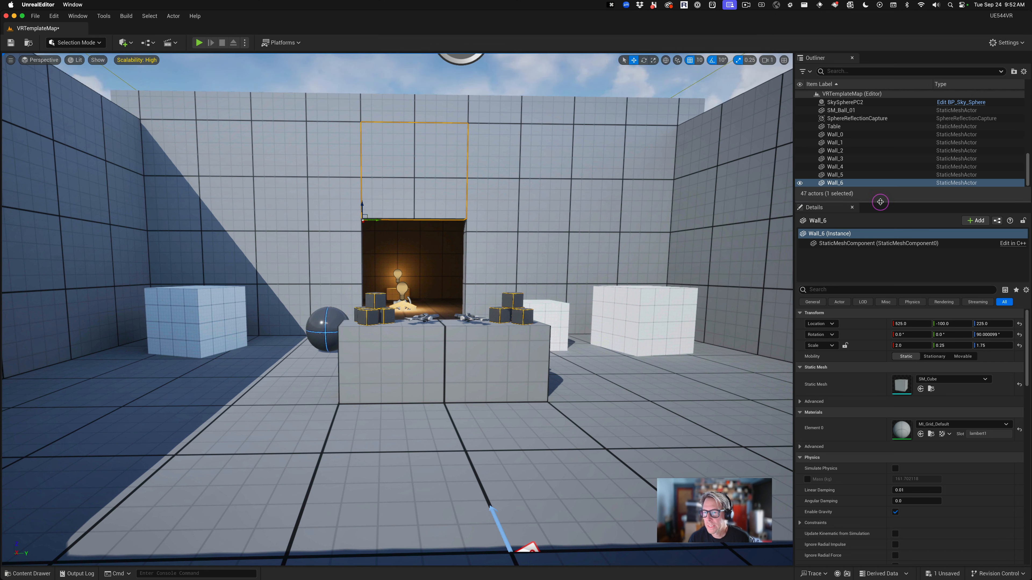
# Enlarge the Outliner to list more actors, and select Roof and SphereReflectionCapture in turn to show their details.
pyautogui.moveTo(879, 202); pyautogui.dragTo(876, 223)
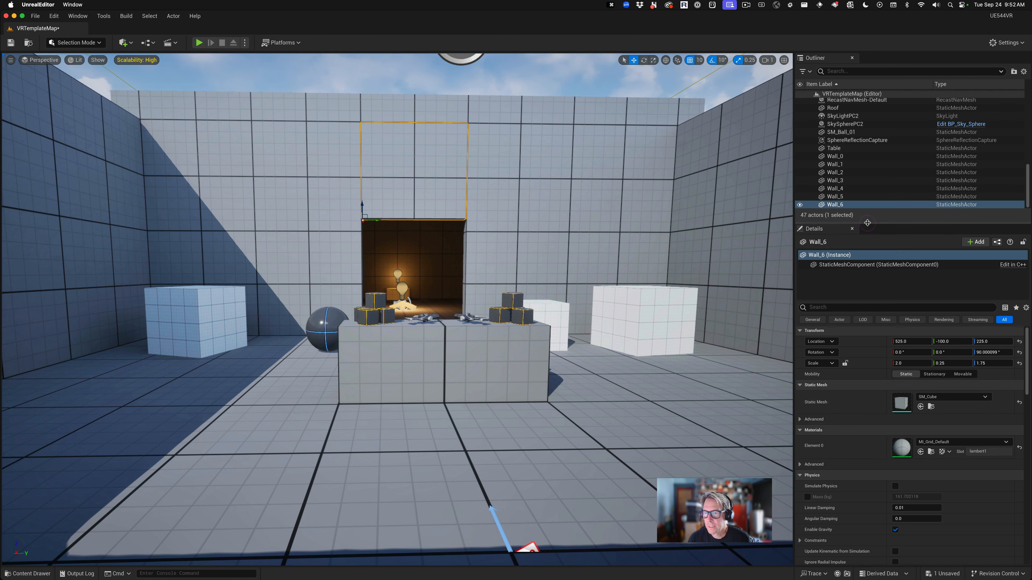
pyautogui.moveTo(865, 223); pyautogui.dragTo(863, 230)
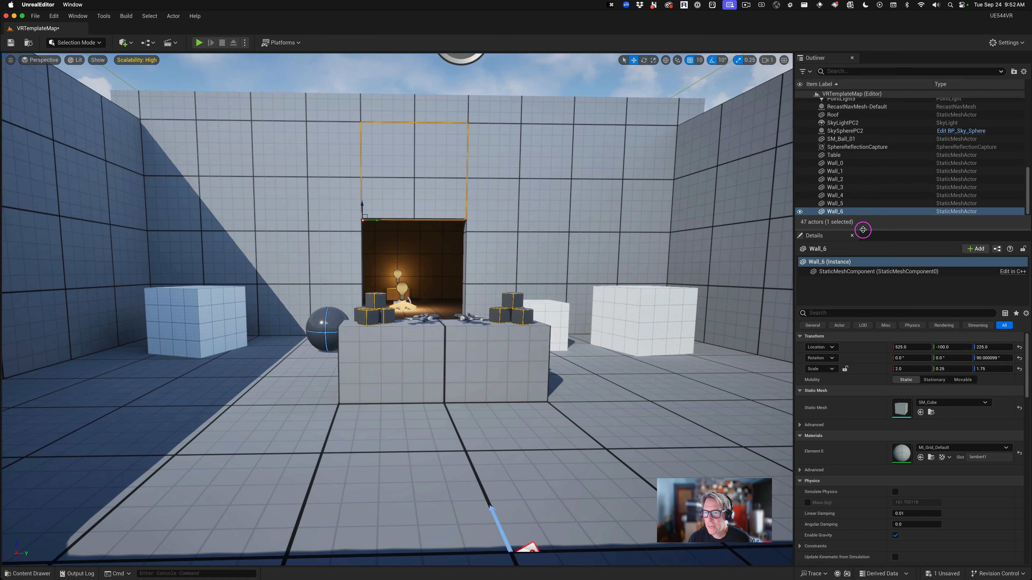
pyautogui.click(838, 116)
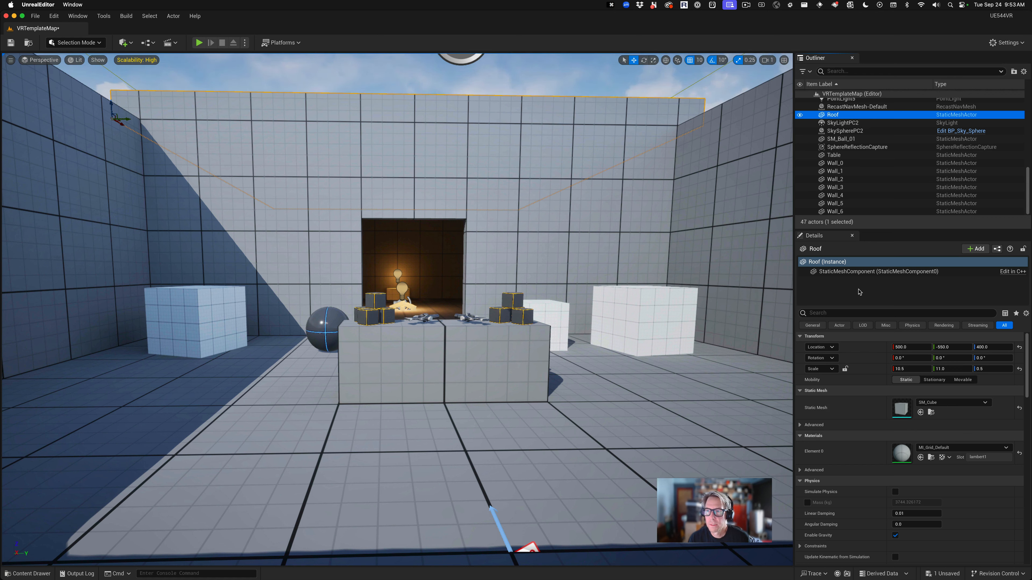
pyautogui.click(865, 147)
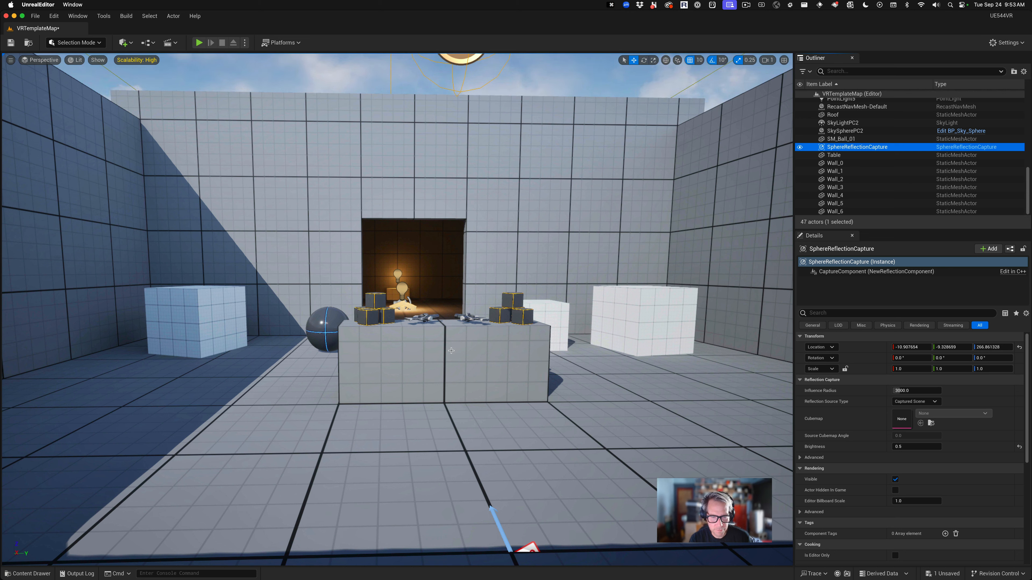
# Examine the light bulbs in the dark room beyond the doorway and the level's outer wall, returning to the table.
pyautogui.click(425, 343)
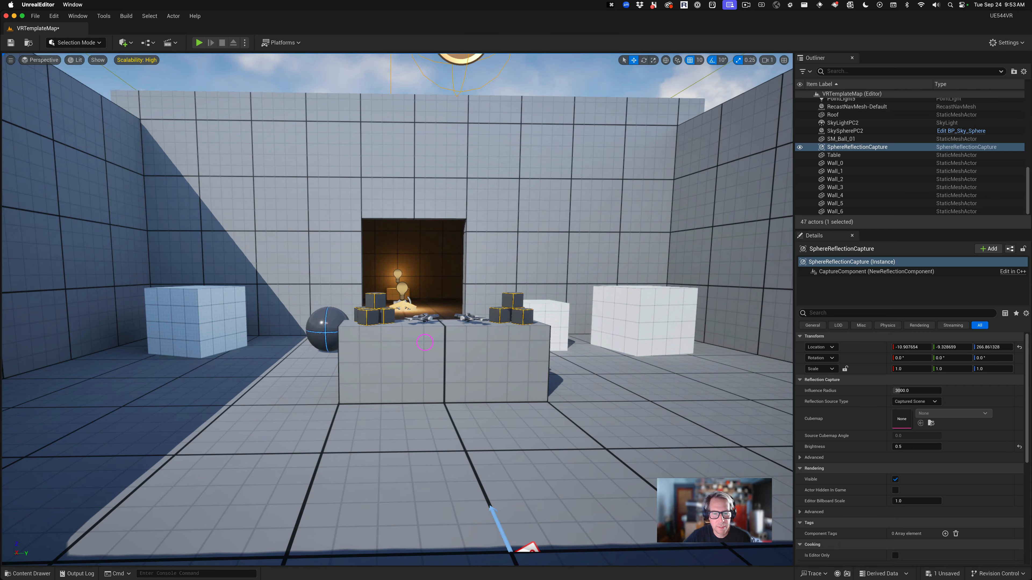
pyautogui.moveTo(425, 343); pyautogui.dragTo(424, 342)
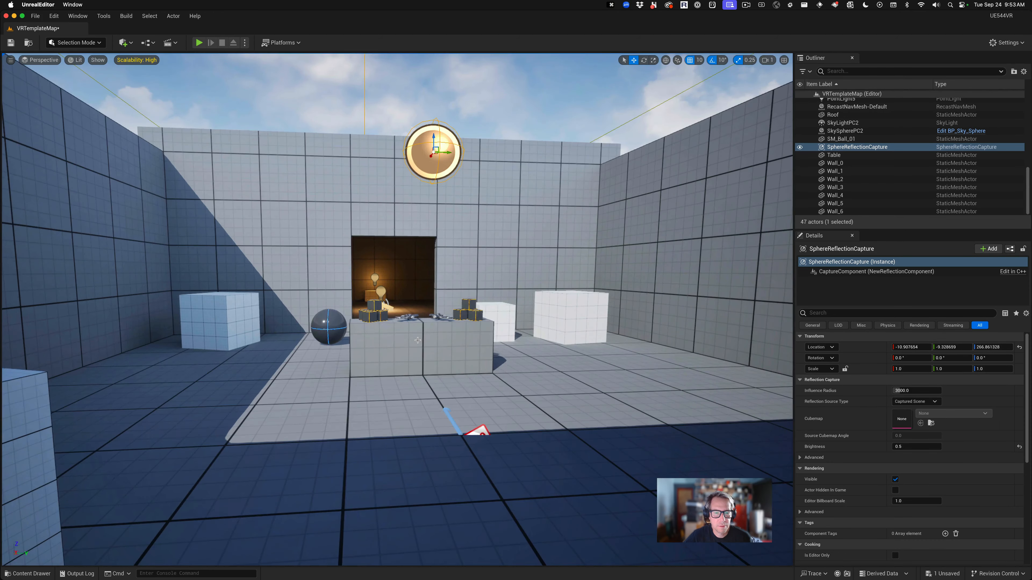
pyautogui.moveTo(417, 340); pyautogui.dragTo(418, 340)
pyautogui.scroll(15, 417, 340)
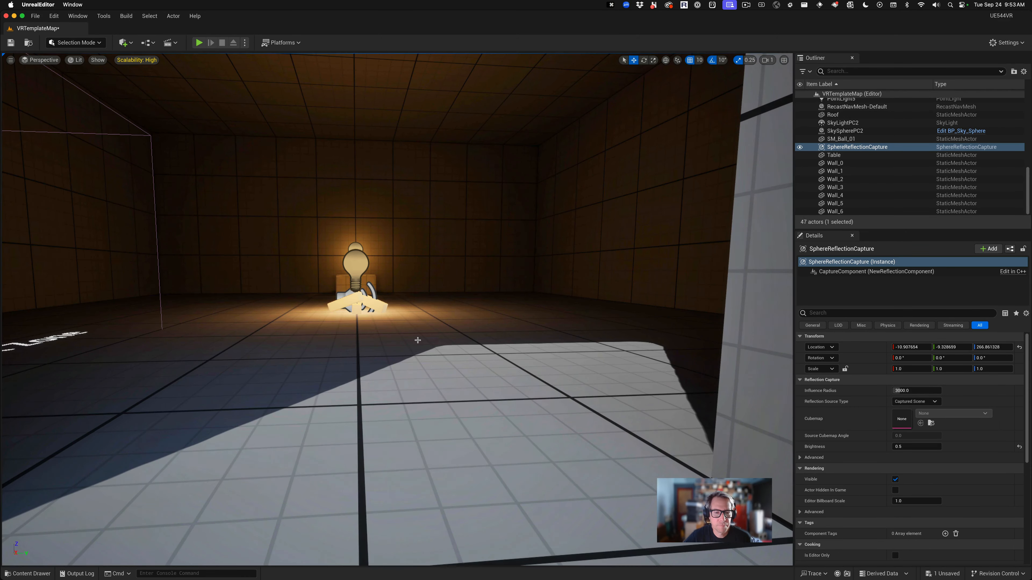
pyautogui.scroll(10, 418, 340)
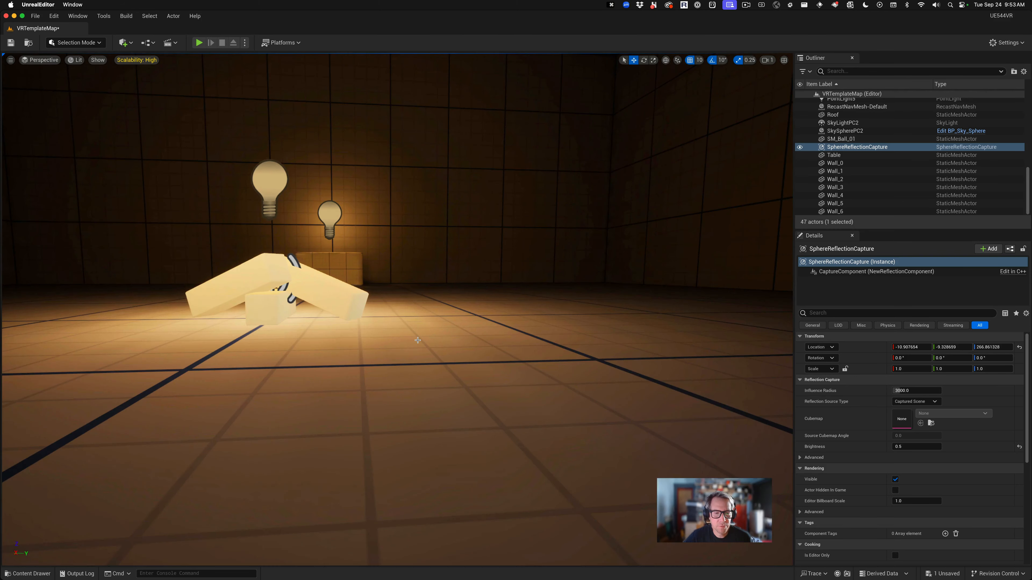
pyautogui.scroll(-15, 417, 340)
pyautogui.scroll(-20, 417, 340)
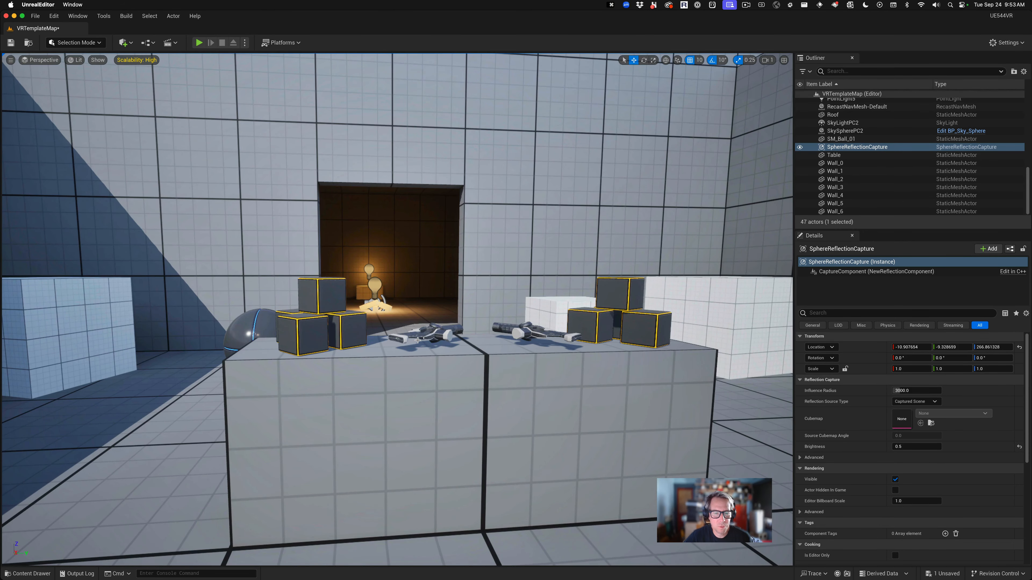
pyautogui.scroll(-15, 418, 340)
pyautogui.press('f')
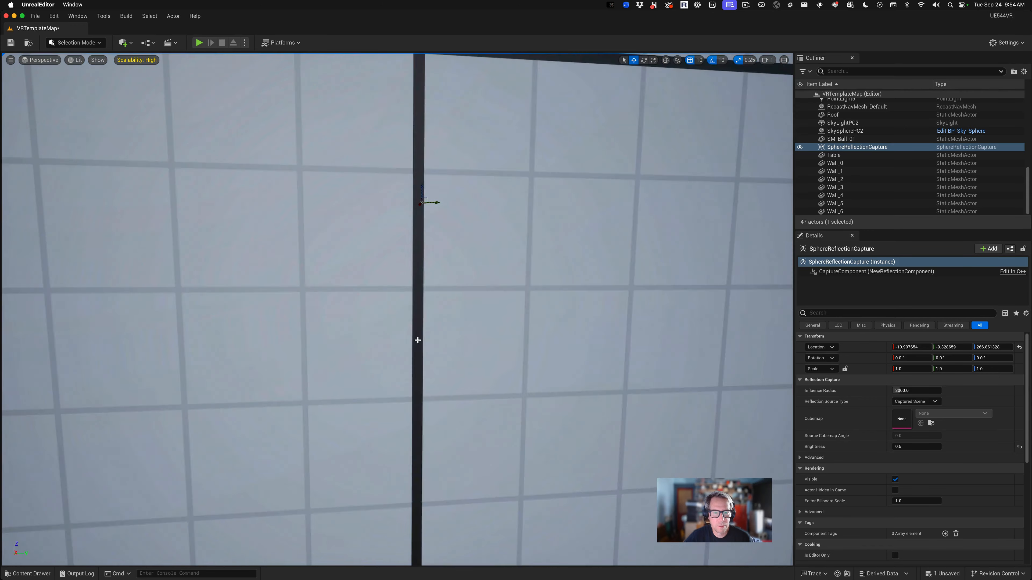
pyautogui.scroll(-15, 418, 340)
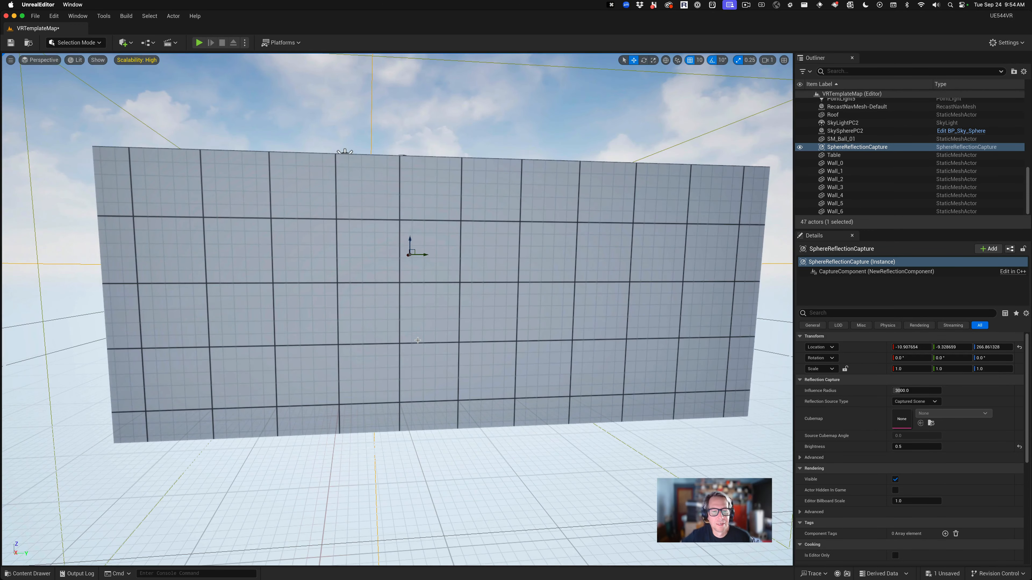
pyautogui.scroll(-8, 417, 340)
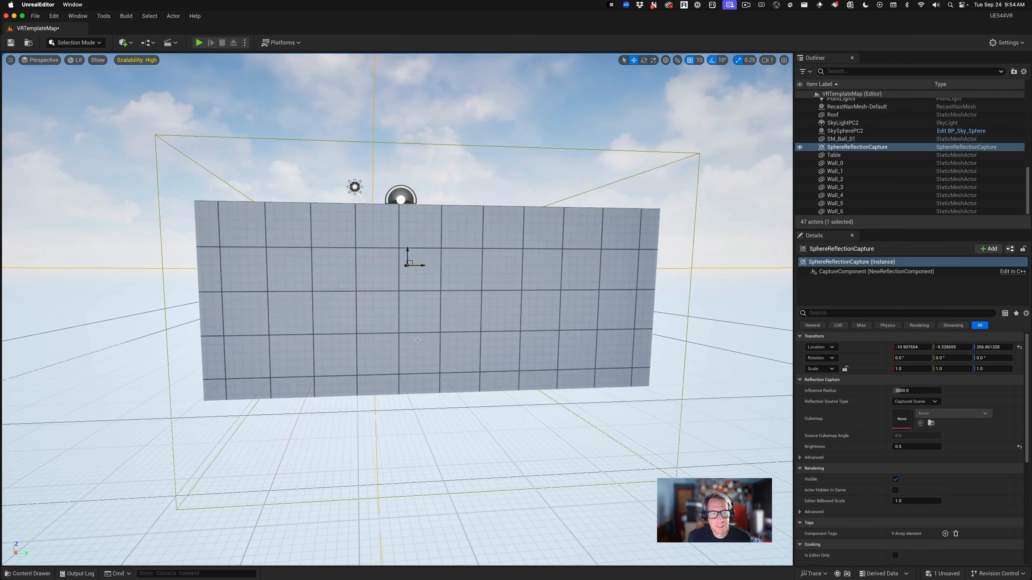
pyautogui.scroll(4, 417, 340)
pyautogui.scroll(10, 417, 340)
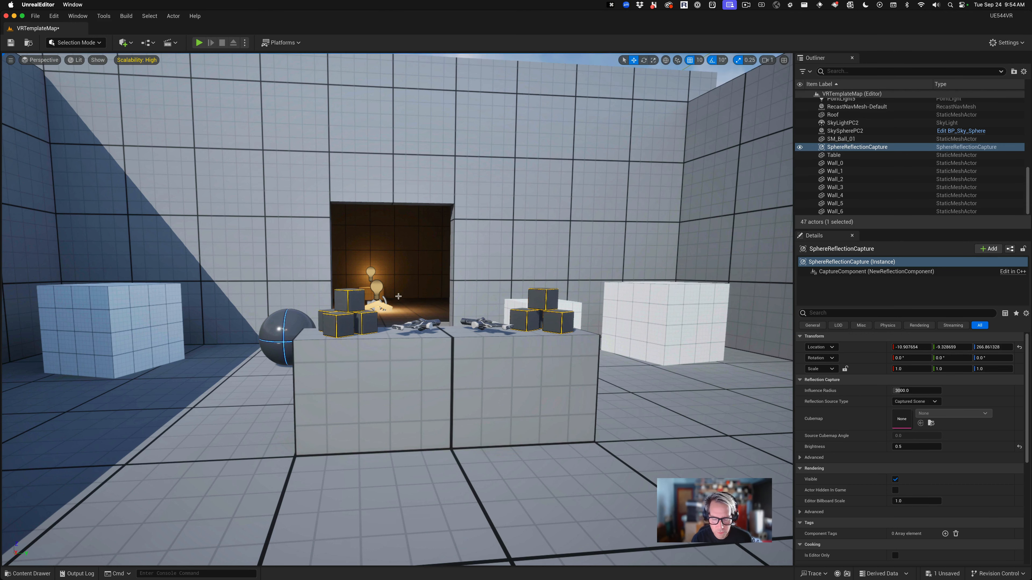
# Travel sideways back and forth across the room to view the white cubes, table and sphere, finishing centred on the table.
pyautogui.press('Right')
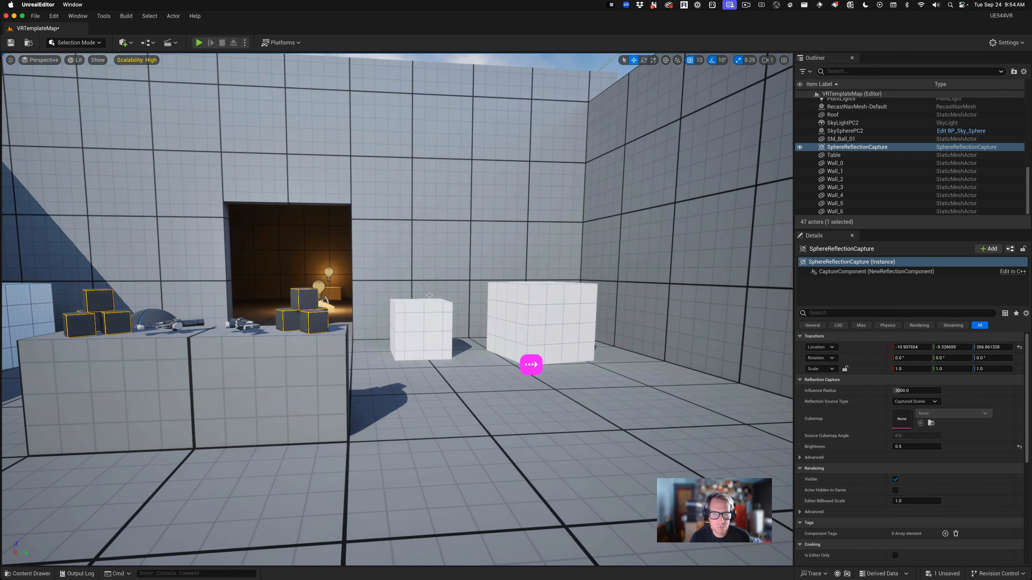
pyautogui.press('Right')
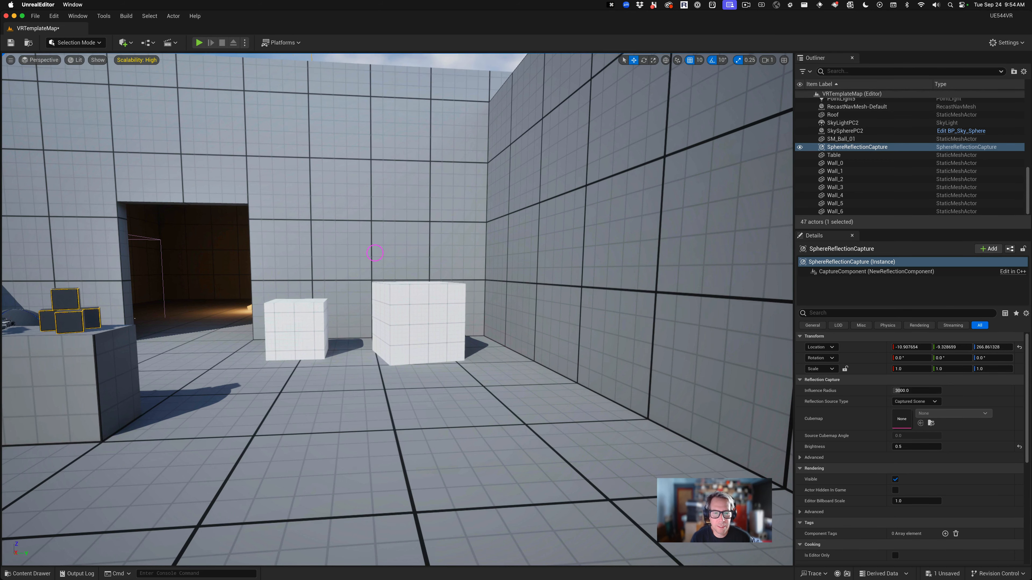
pyautogui.scroll(10, 374, 253)
pyautogui.scroll(10, 374, 253)
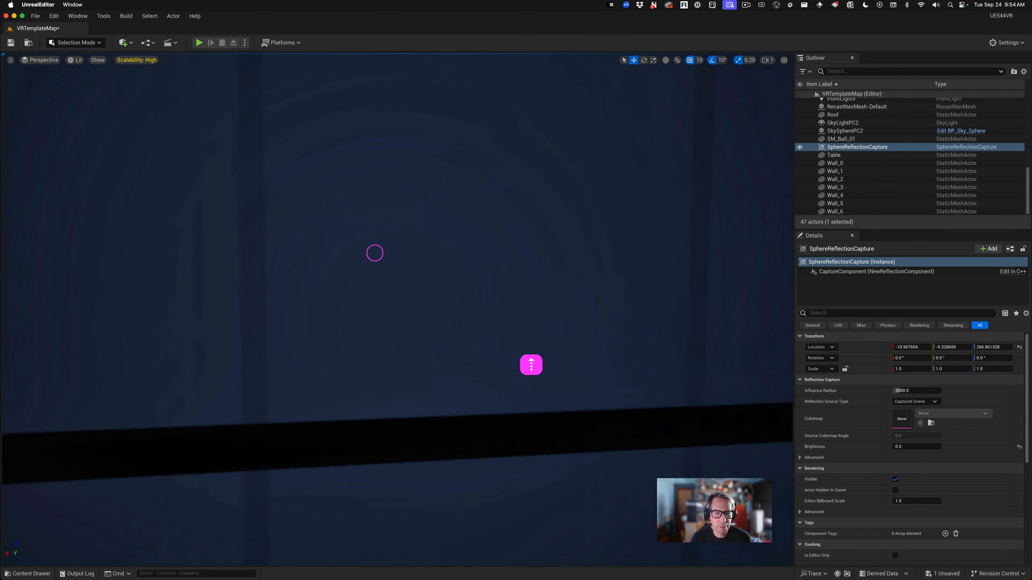
pyautogui.press('Left')
pyautogui.press('Left')
pyautogui.press('Left')
pyautogui.press('Left')
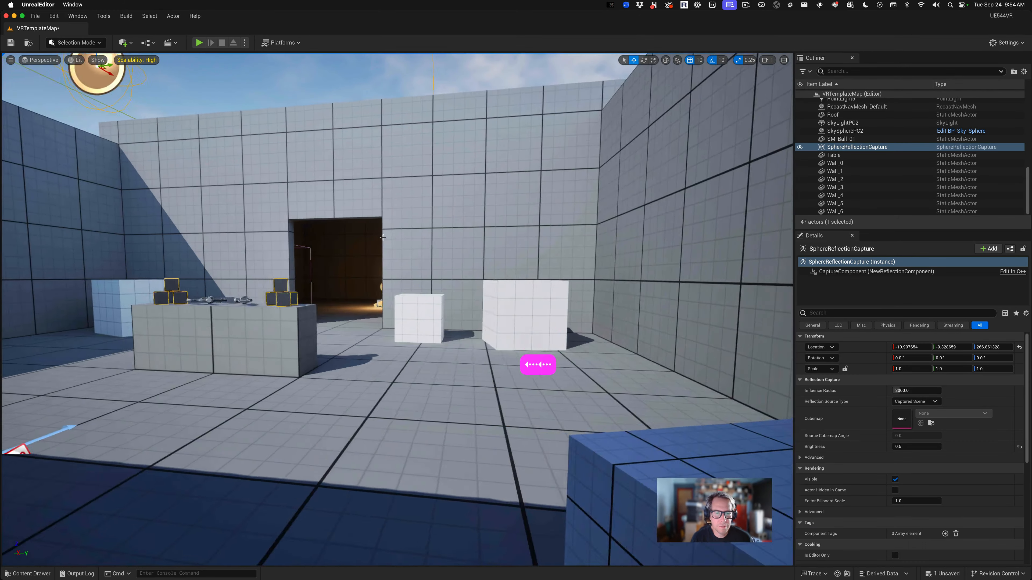
pyautogui.press('Right')
pyautogui.press('Right')
pyautogui.press('Right')
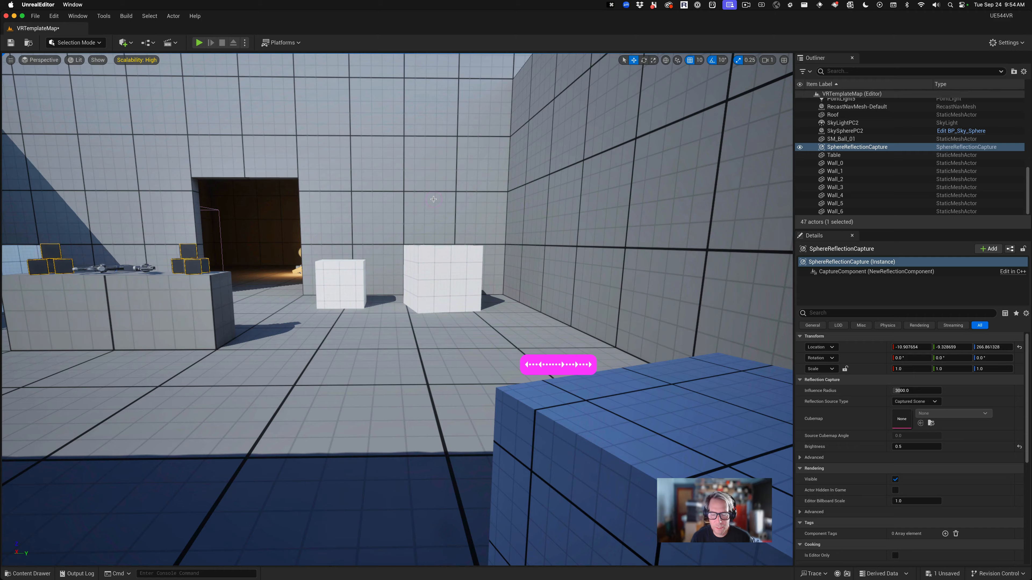
pyautogui.press('Left')
pyautogui.press('Left')
pyautogui.press('Left')
pyautogui.press('Left')
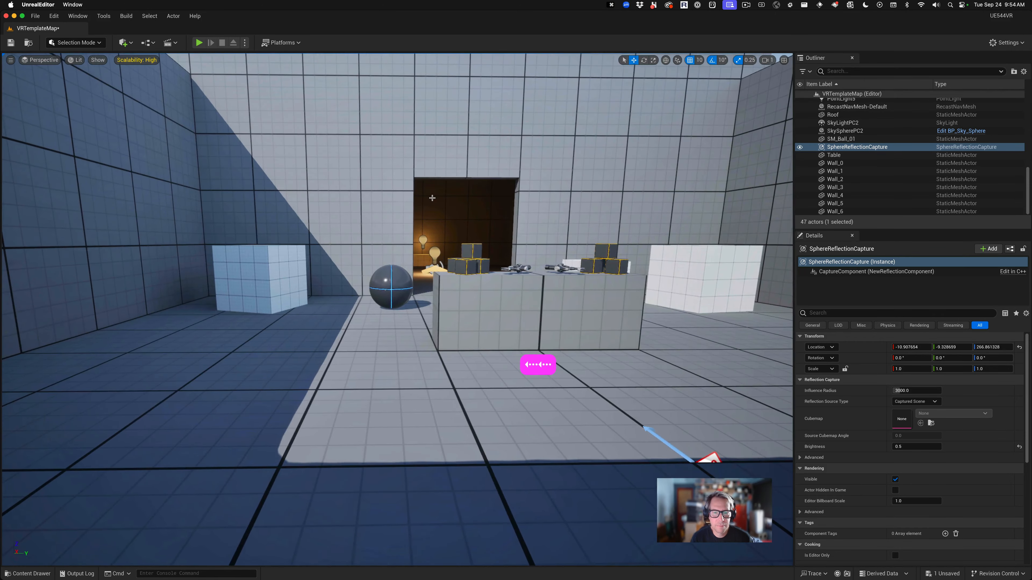
pyautogui.press('Right')
pyautogui.press('Right')
pyautogui.press('Right')
pyautogui.press('Right')
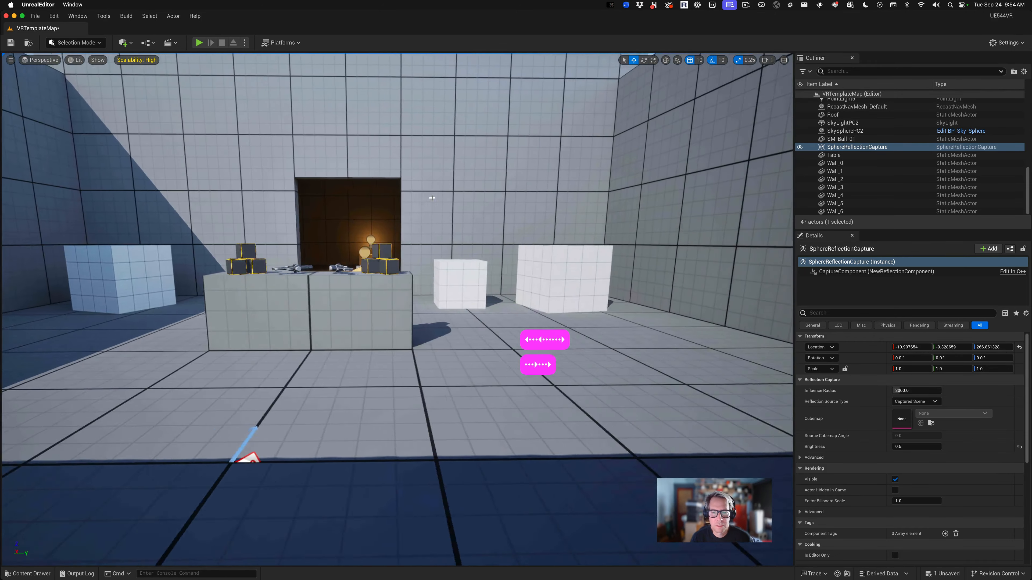
pyautogui.press('Left')
pyautogui.press('Left')
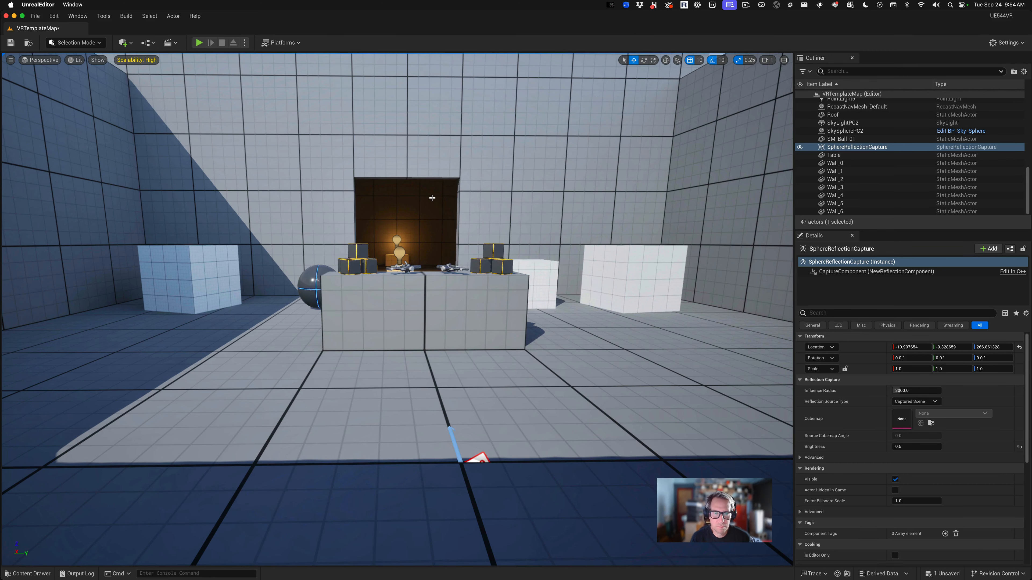
# Travel forward and back between the room's shadowed end, the table and the doorway of the dark room, finishing facing the table.
pyautogui.scroll(10, 432, 198)
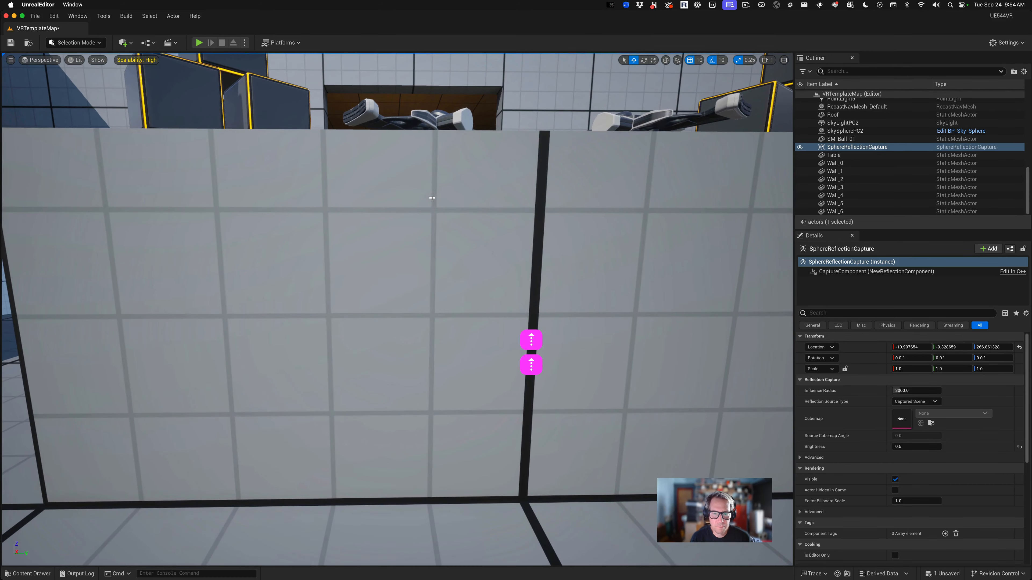
pyautogui.scroll(-15, 431, 199)
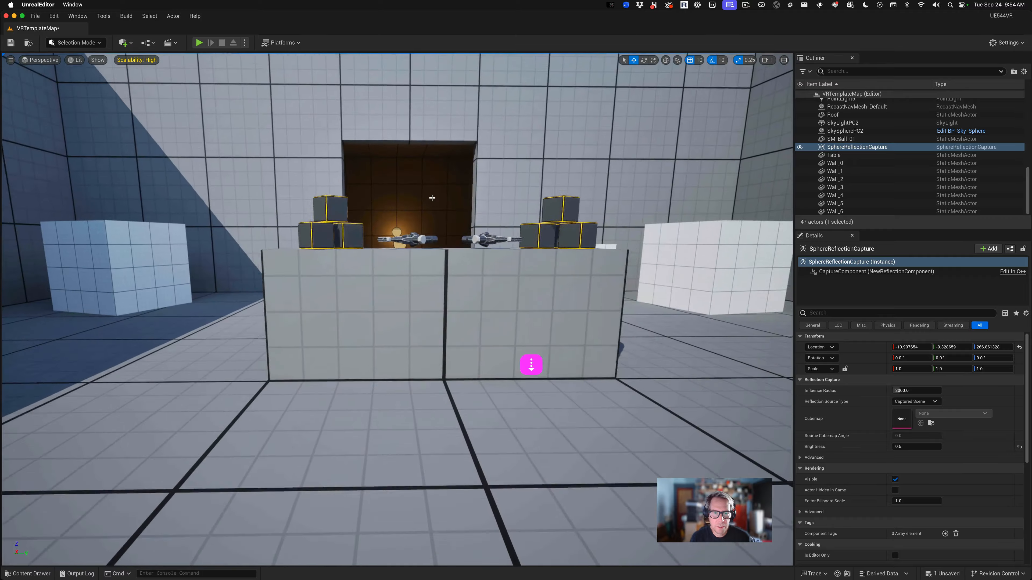
pyautogui.scroll(-3, 432, 198)
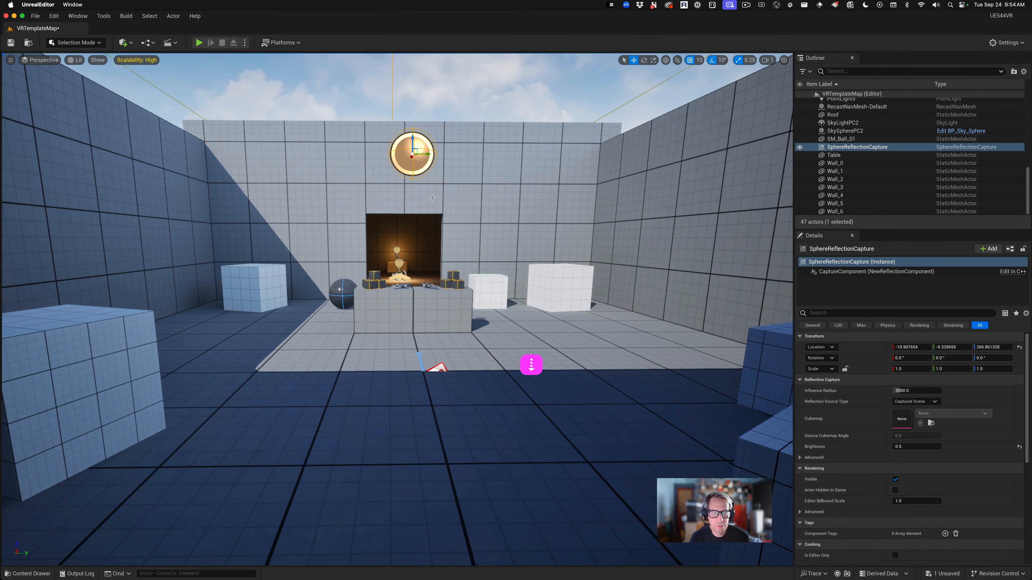
pyautogui.scroll(15, 432, 198)
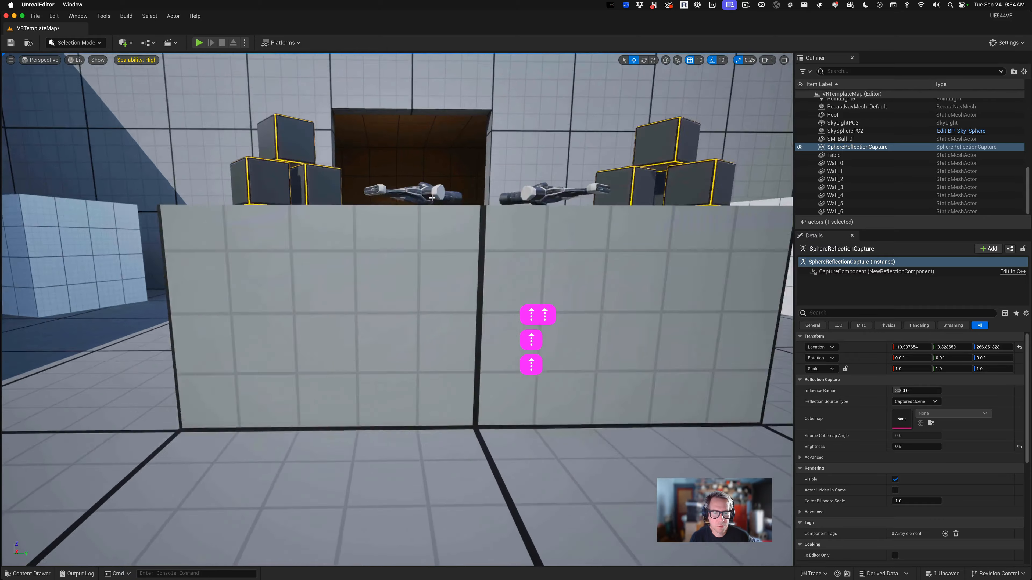
pyautogui.scroll(3, 432, 198)
pyautogui.scroll(5, 432, 198)
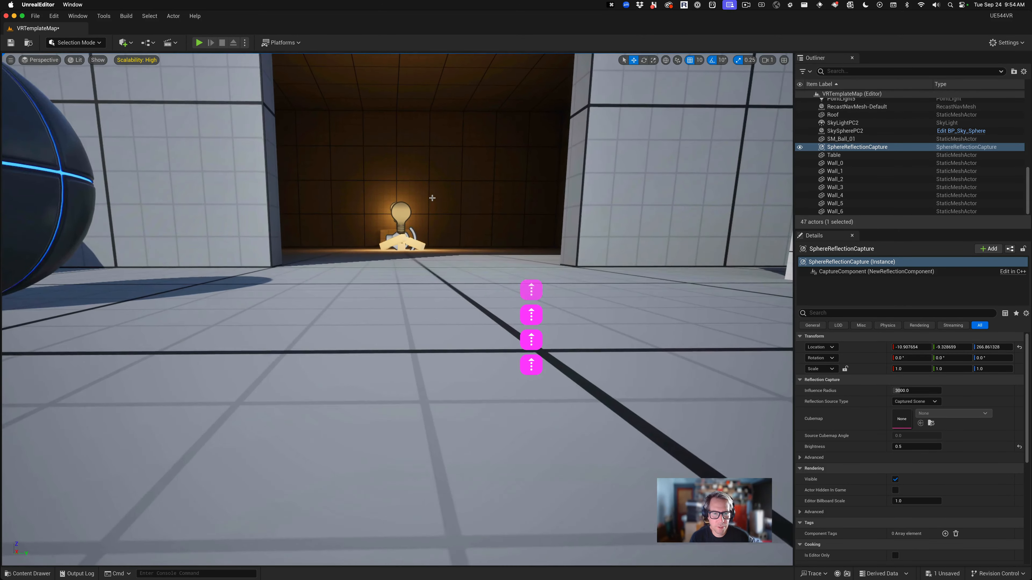
pyautogui.scroll(3, 432, 198)
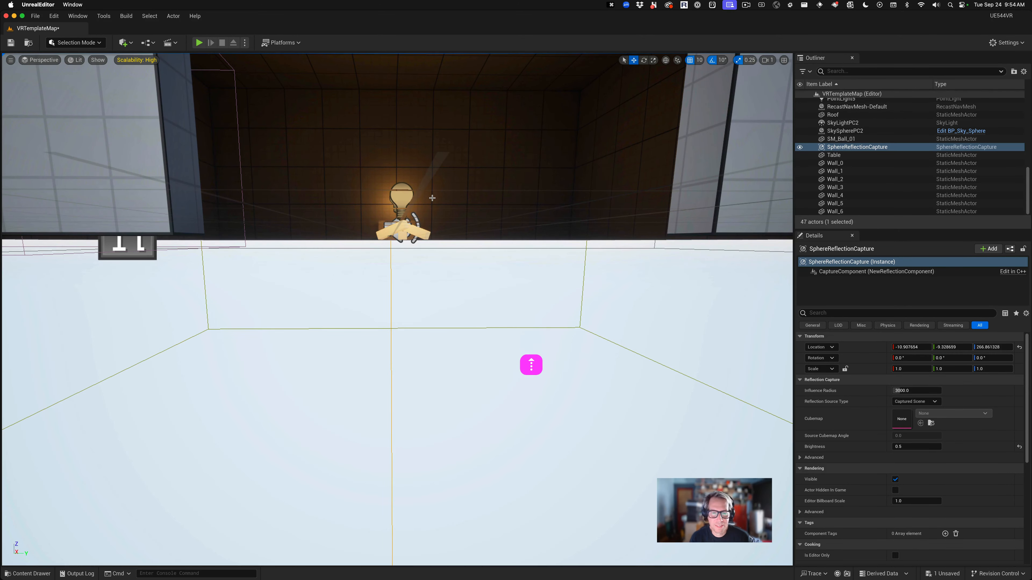
pyautogui.scroll(-5, 432, 198)
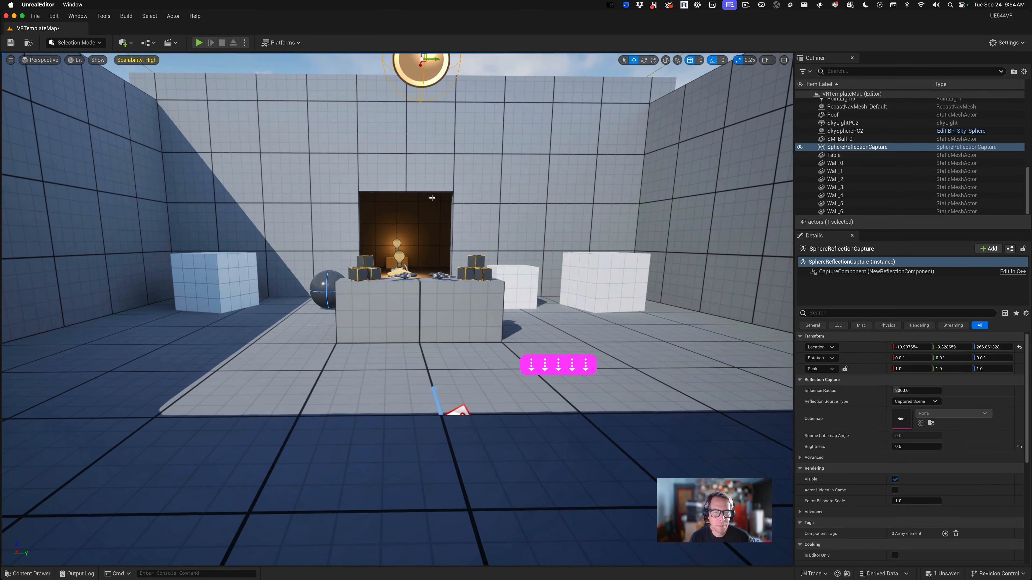
# Look up at the sky and light actors above the room, travel forward past the far wall and back, finishing facing the table.
pyautogui.moveTo(418, 210); pyautogui.dragTo(419, 210, button='right')
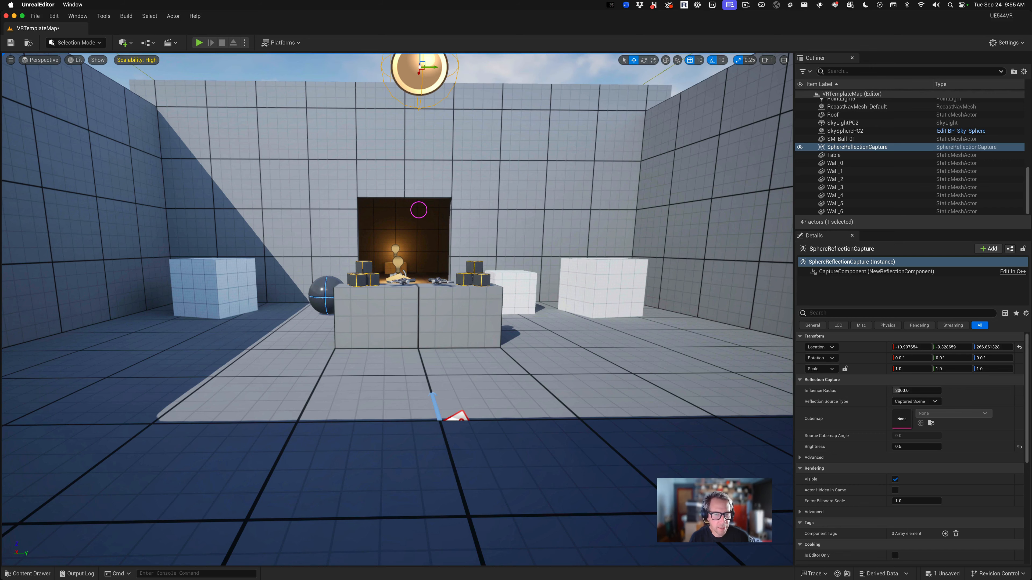
pyautogui.moveTo(418, 210); pyautogui.dragTo(418, 210, button='right')
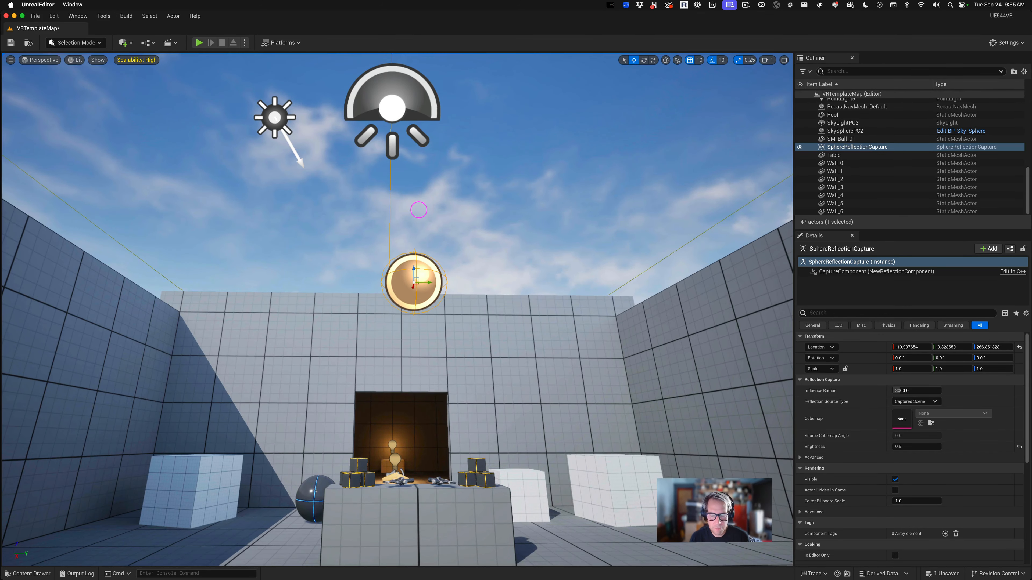
pyautogui.scroll(10, 418, 209)
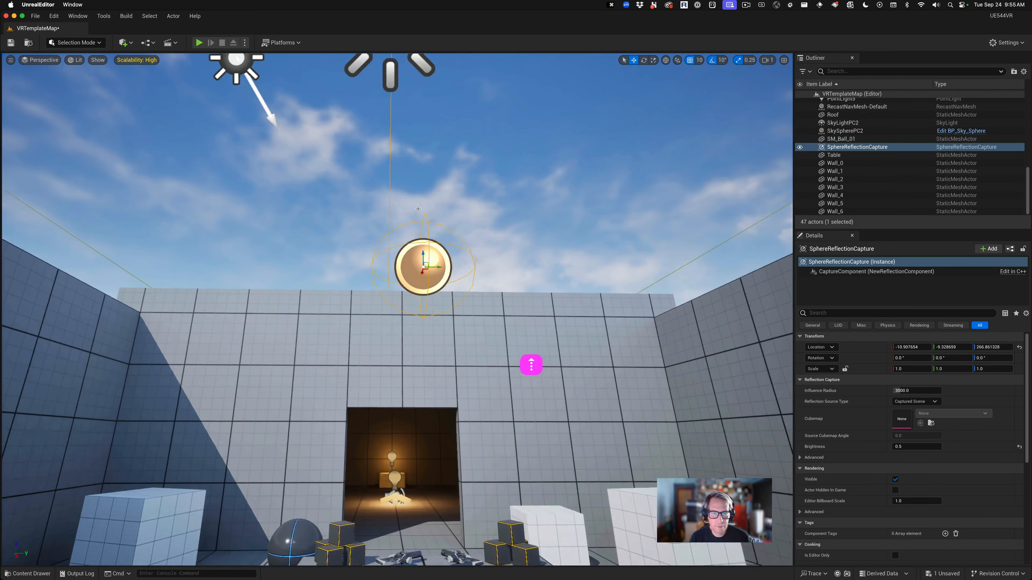
pyautogui.scroll(1, 419, 209)
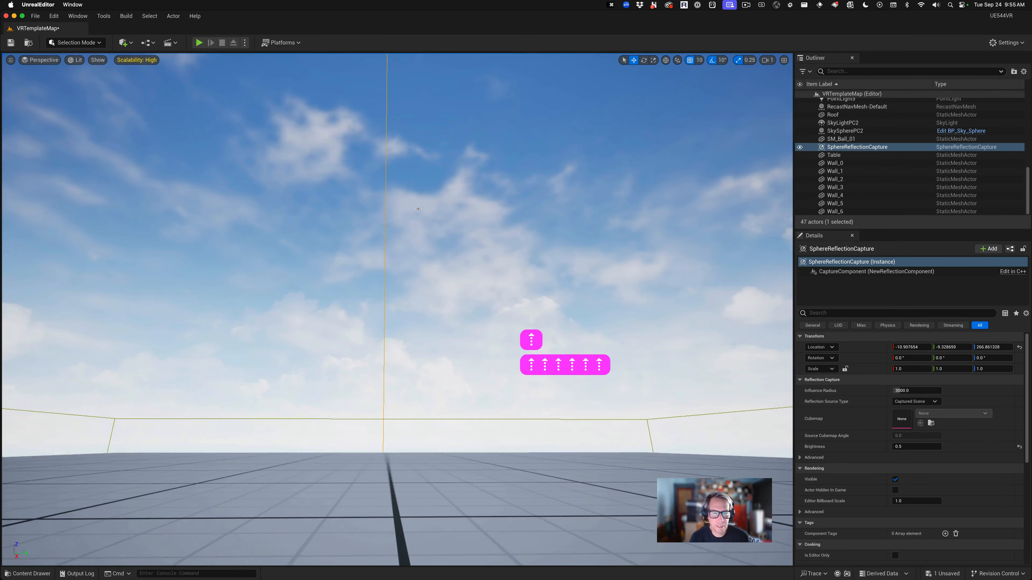
pyautogui.scroll(-4, 419, 209)
pyautogui.scroll(-4, 418, 208)
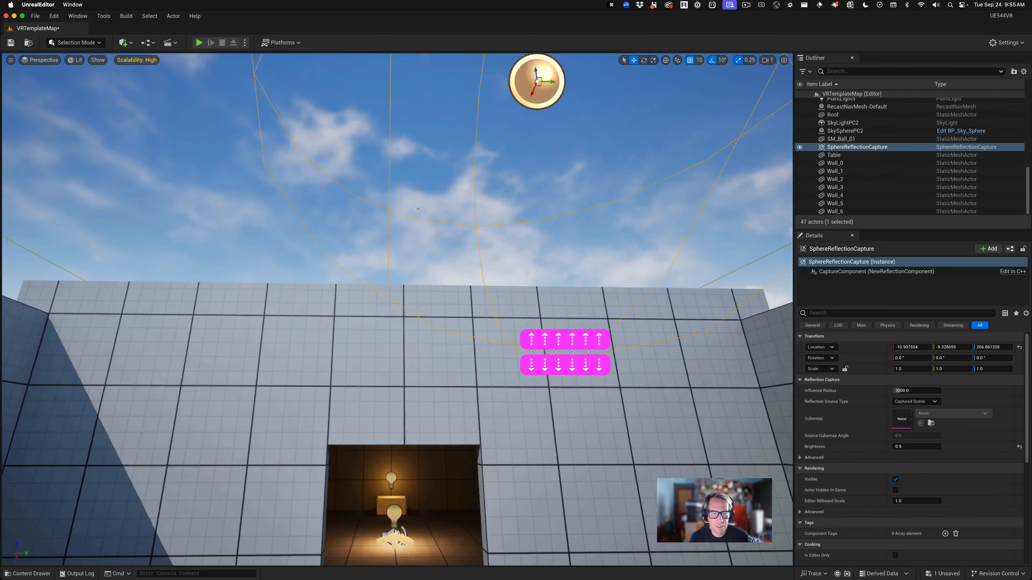
pyautogui.scroll(-2, 418, 209)
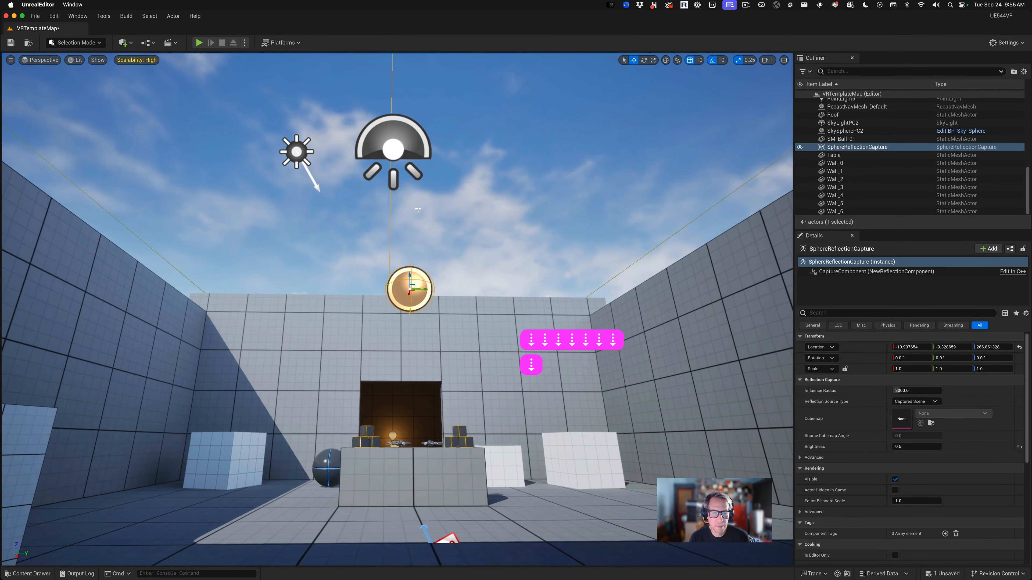
pyautogui.scroll(4, 443, 296)
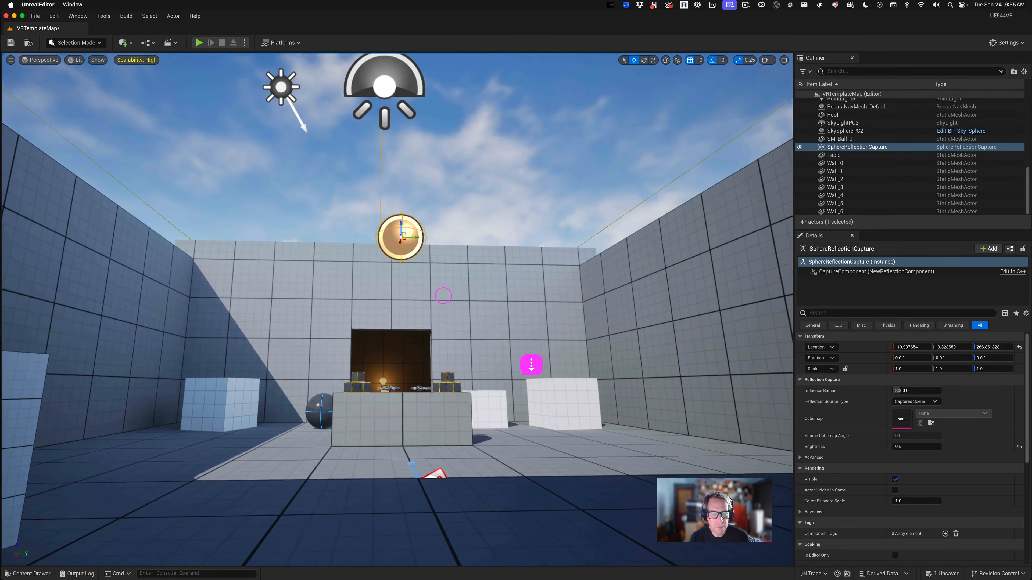
pyautogui.scroll(3, 443, 296)
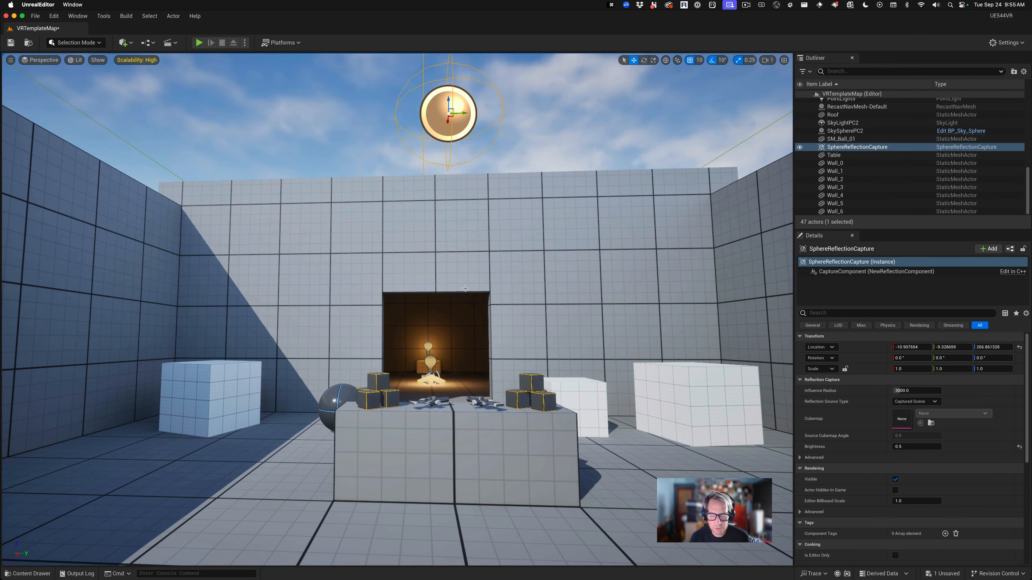
# Travel sideways in both directions past the table to view the white cubes and the dark ball.
pyautogui.hscroll(5, 465, 289)
pyautogui.hscroll(-5, 465, 289)
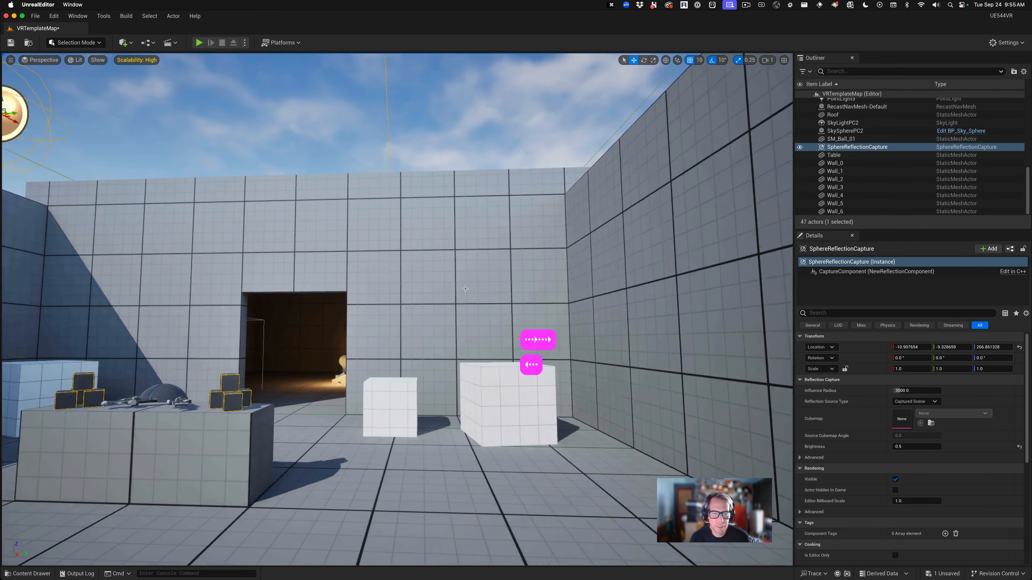
pyautogui.hscroll(-5, 465, 289)
pyautogui.hscroll(7, 466, 289)
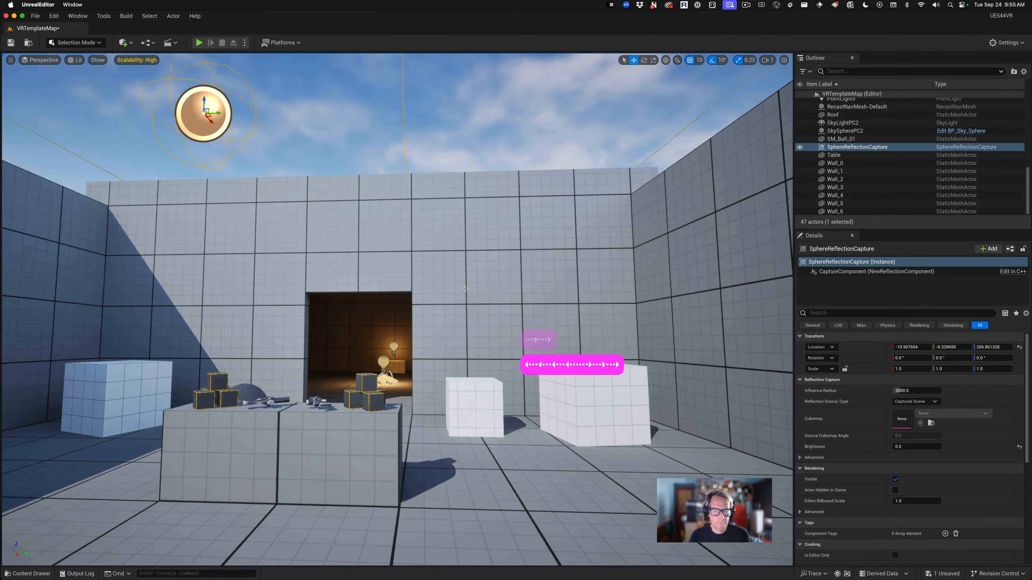
pyautogui.hscroll(-5, 464, 289)
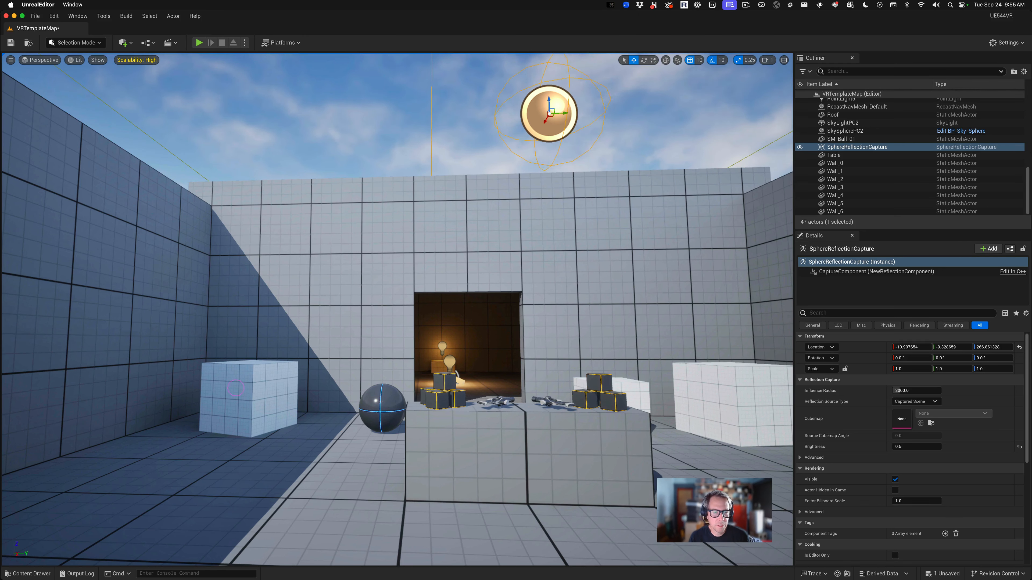
# Move the white cube Cube9 near the left wall to about 265 in X and set its Z location to 0.0.
pyautogui.click(235, 388)
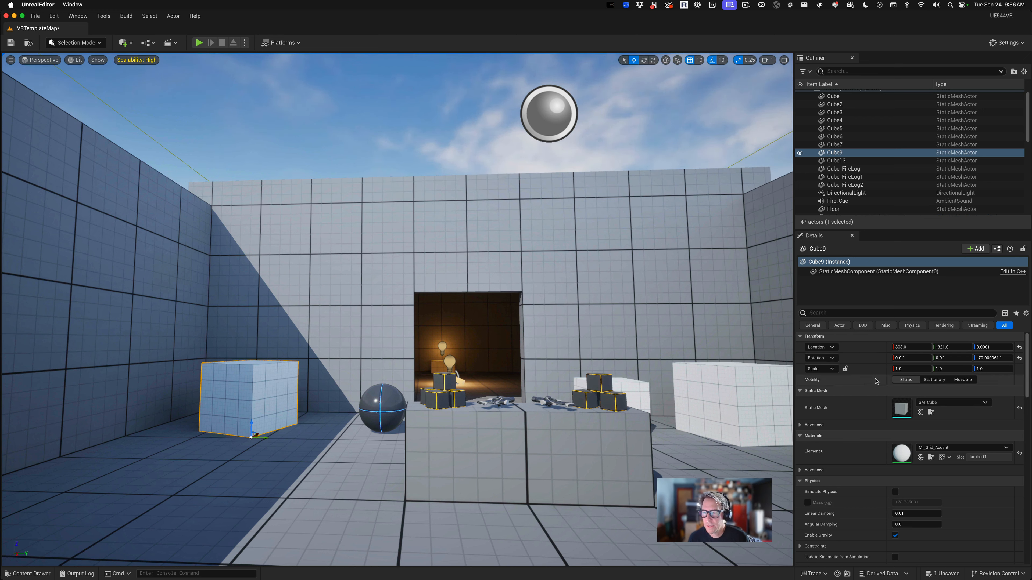
pyautogui.click(909, 347)
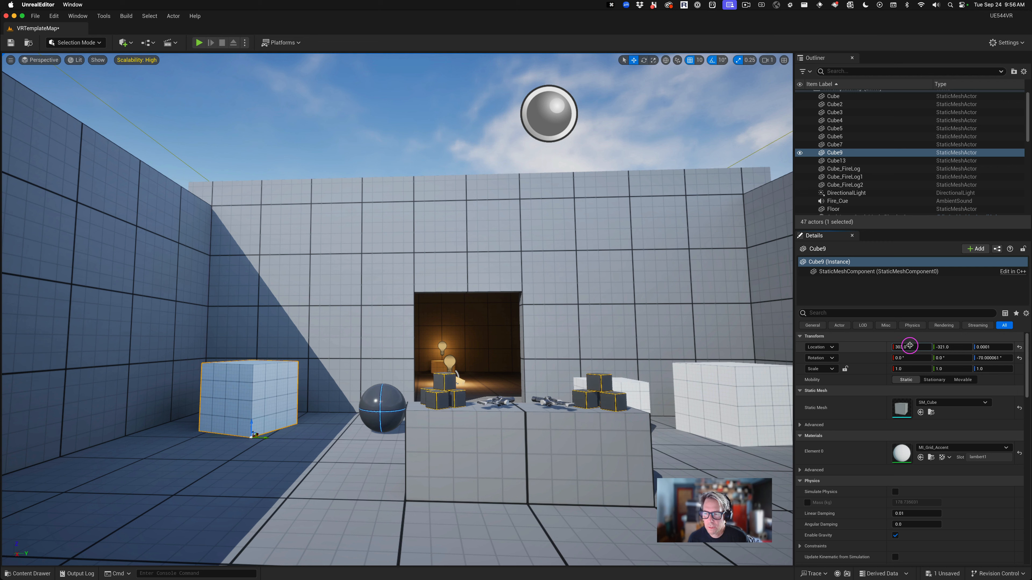
pyautogui.moveTo(909, 346); pyautogui.dragTo(909, 346)
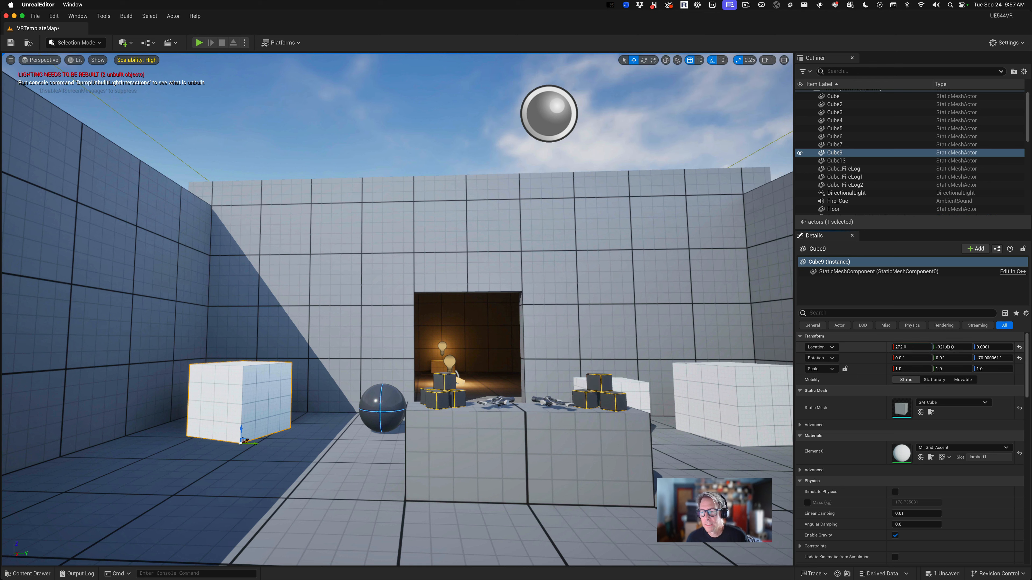
pyautogui.moveTo(907, 347); pyautogui.dragTo(957, 348)
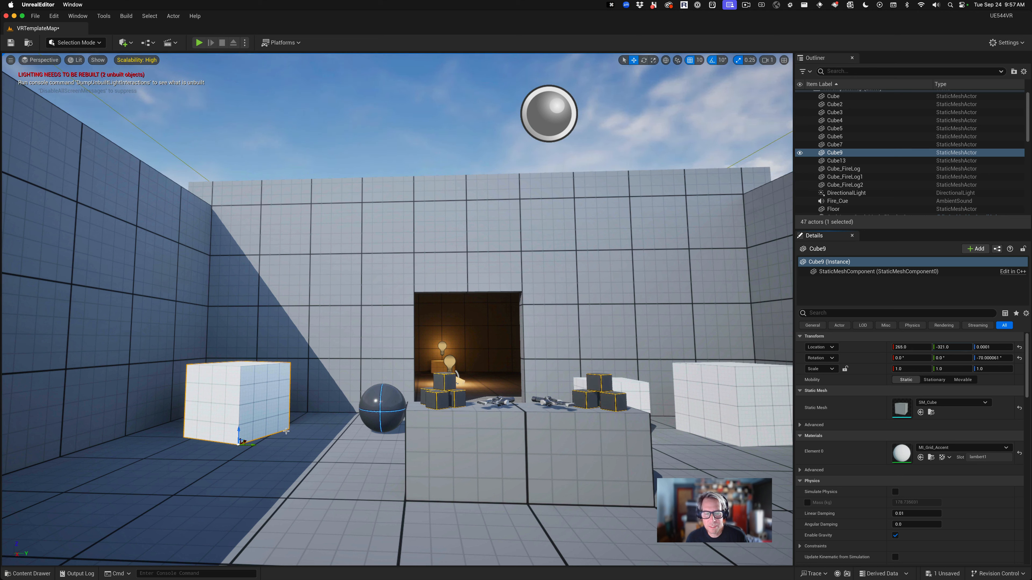
pyautogui.moveTo(986, 347); pyautogui.dragTo(987, 346)
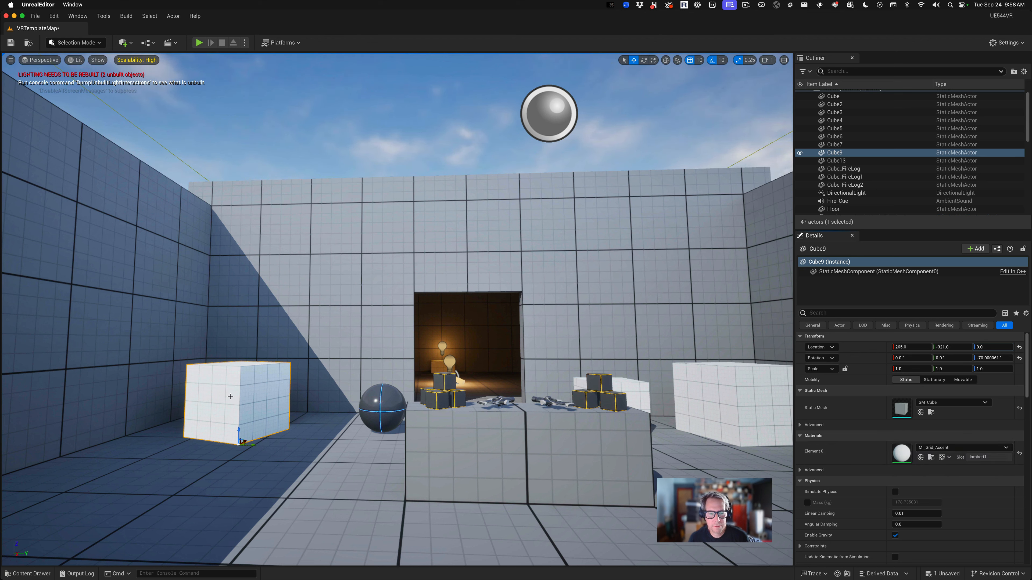
# Select the dark ball, Cube9 and the table in turn to compare their details, finishing on the ball.
pyautogui.click(392, 402)
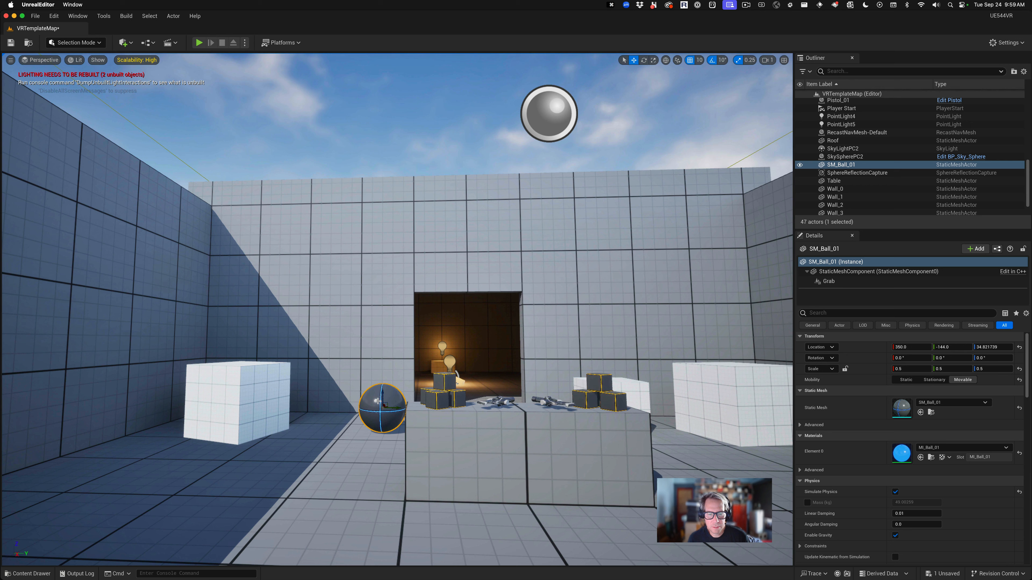
pyautogui.click(245, 388)
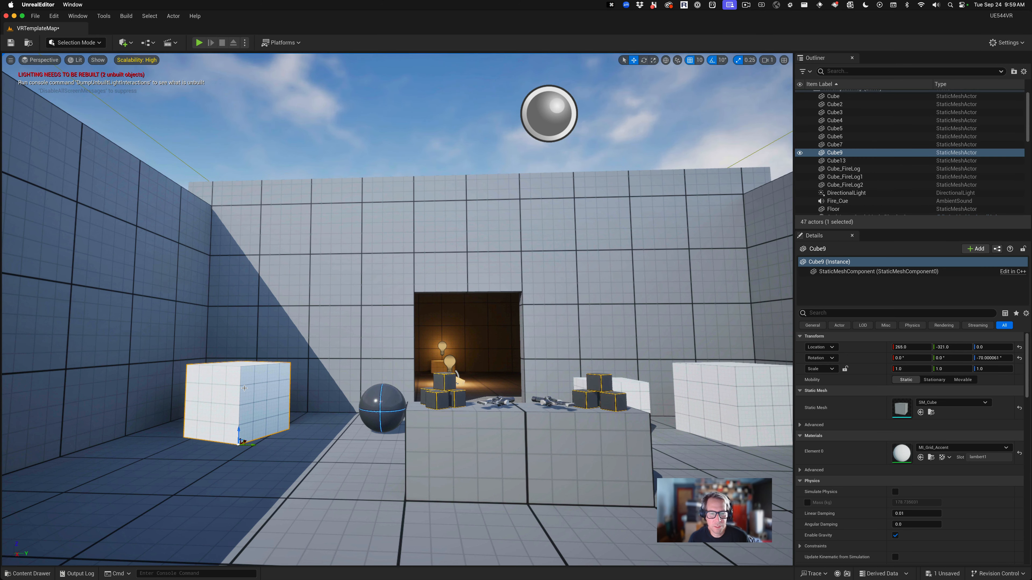
pyautogui.click(491, 402)
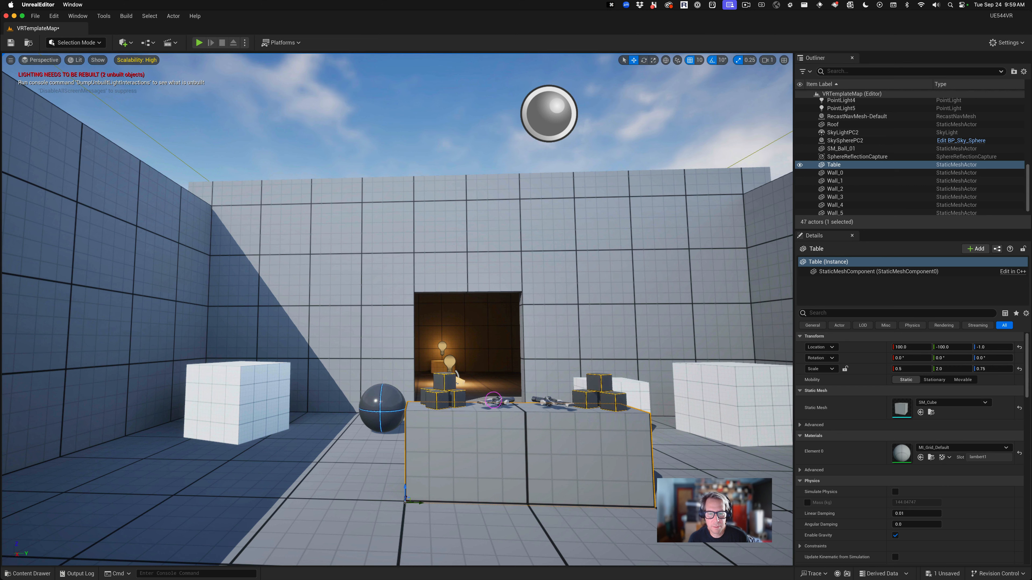
pyautogui.click(259, 385)
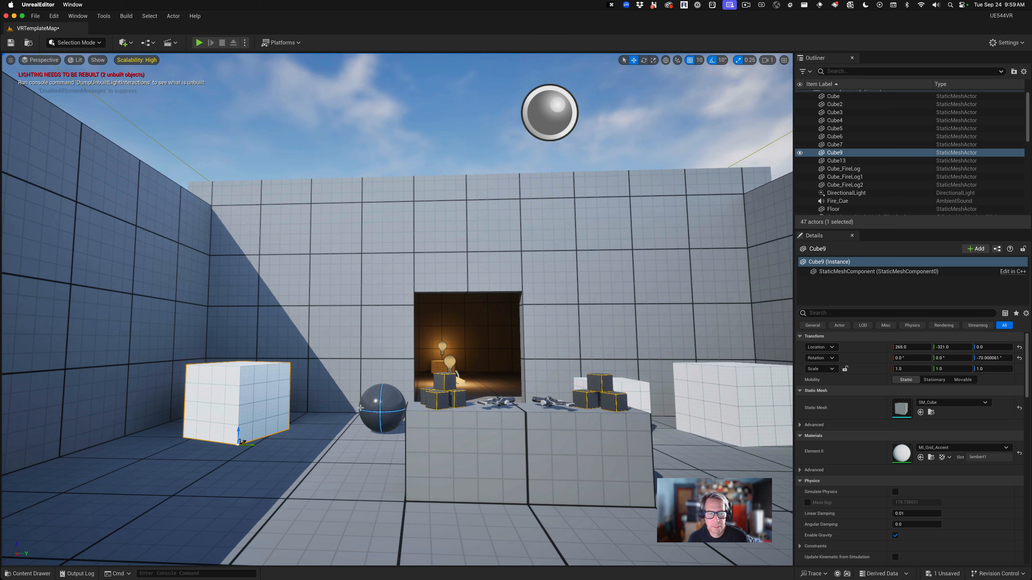
pyautogui.click(368, 399)
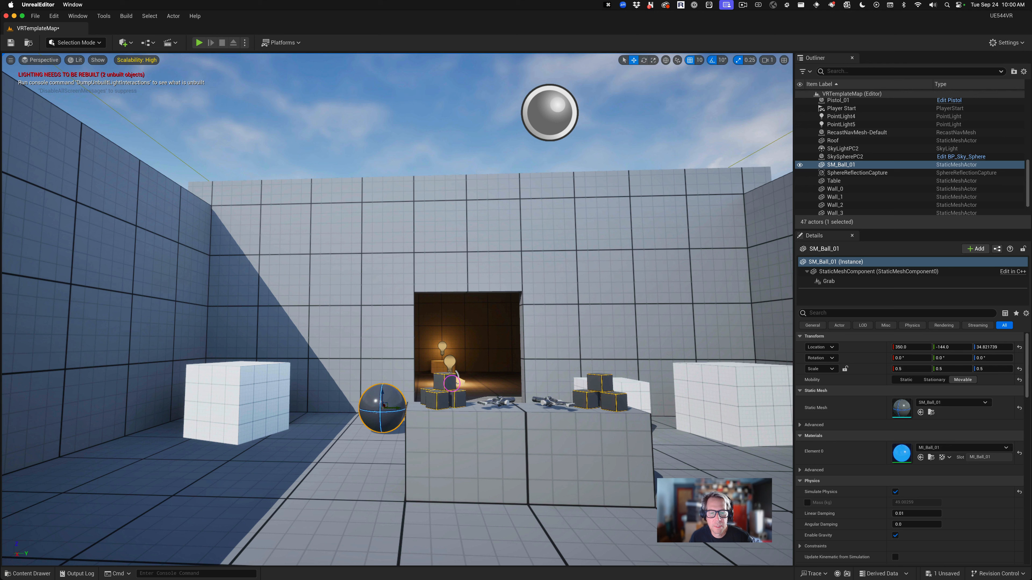
# Rename the top small cube of the left stack on the table as LeftCubeTop.
pyautogui.click(450, 383)
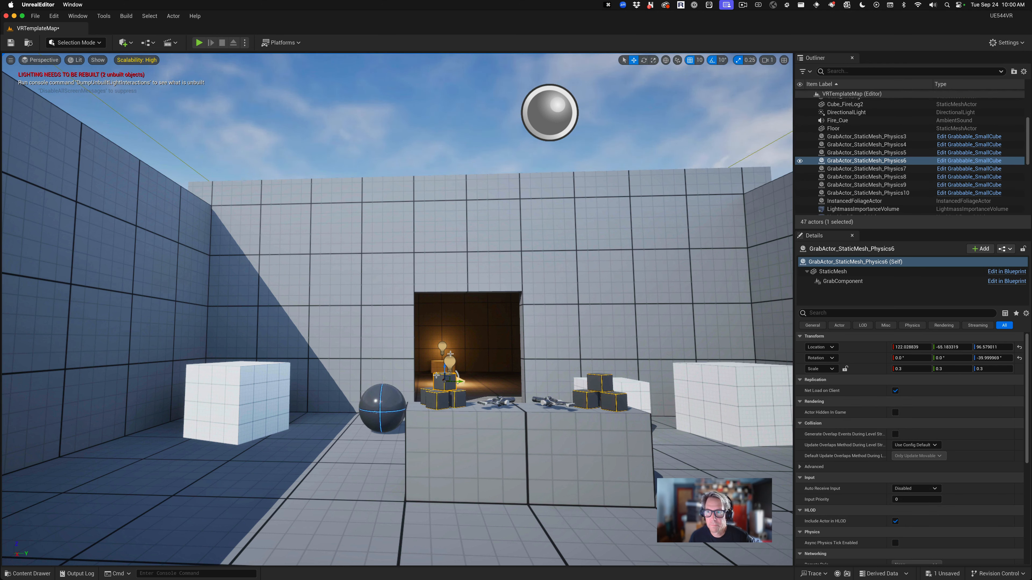
pyautogui.rightClick(887, 164)
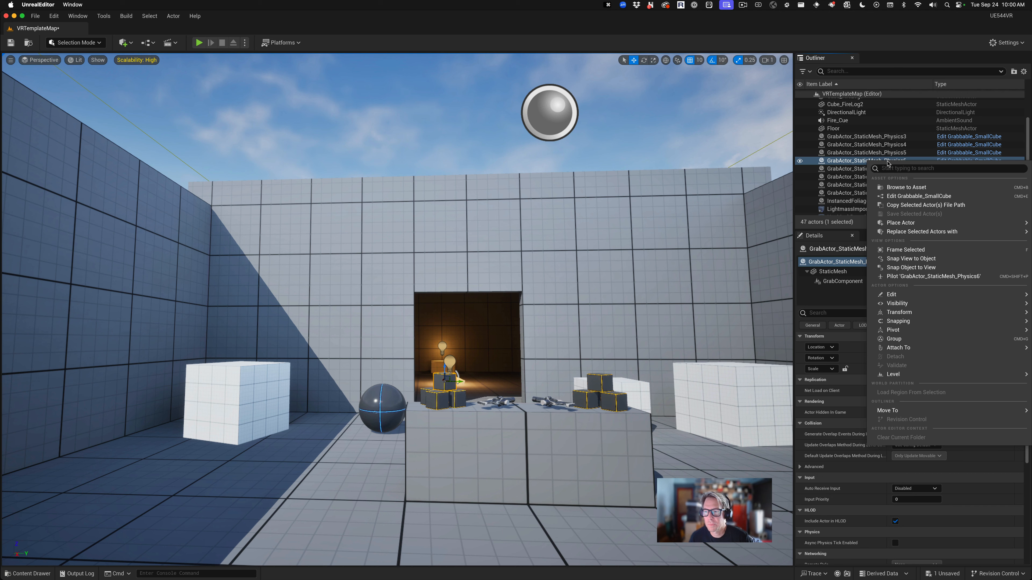
pyautogui.click(862, 162)
pyautogui.click(862, 163)
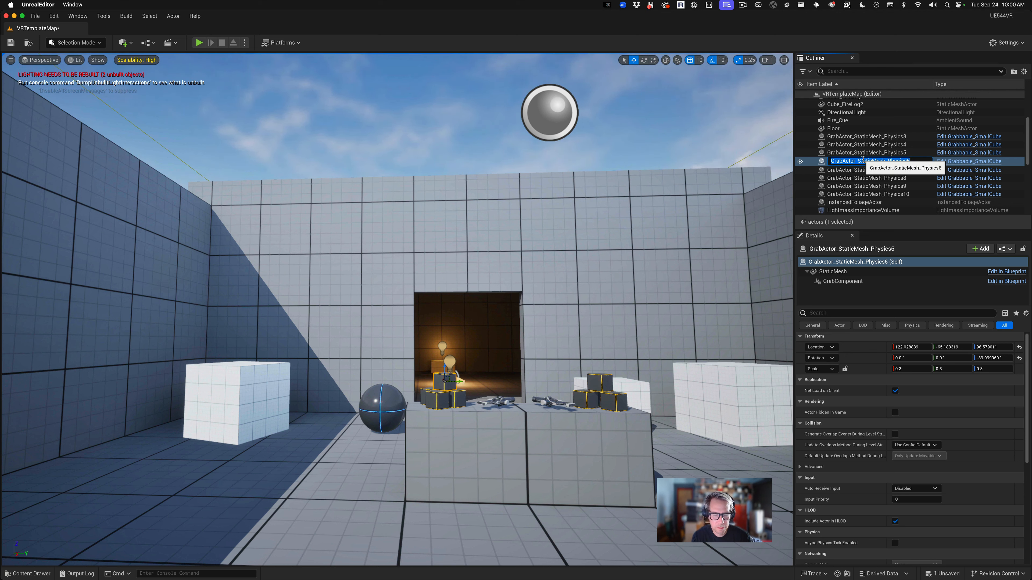
pyautogui.write('left')
pyautogui.press('BackSpace')
pyautogui.press('BackSpace')
pyautogui.press('BackSpace')
pyautogui.press('BackSpace')
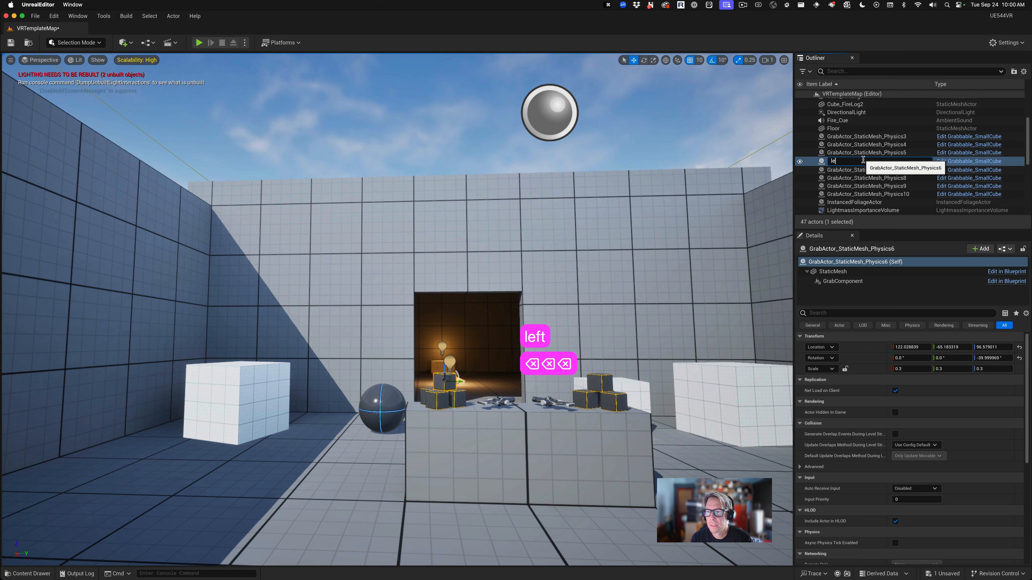
pyautogui.write('Left')
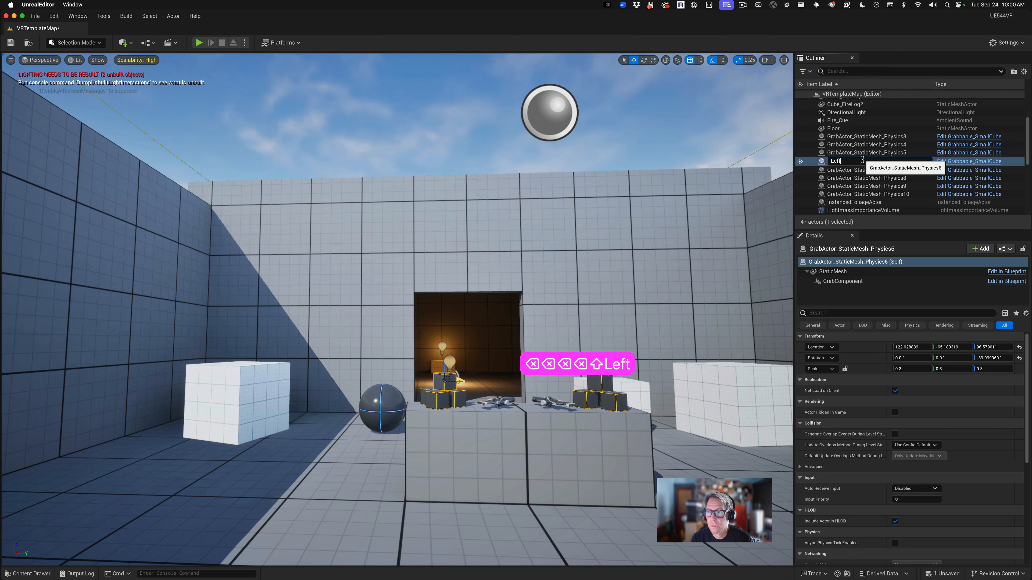
pyautogui.write('CubeTop')
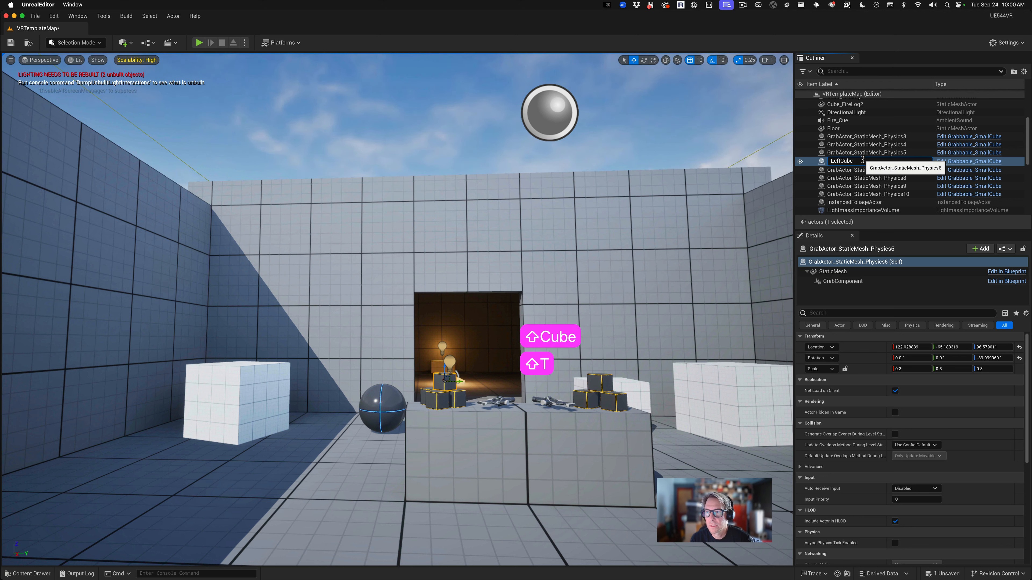
pyautogui.press('Return')
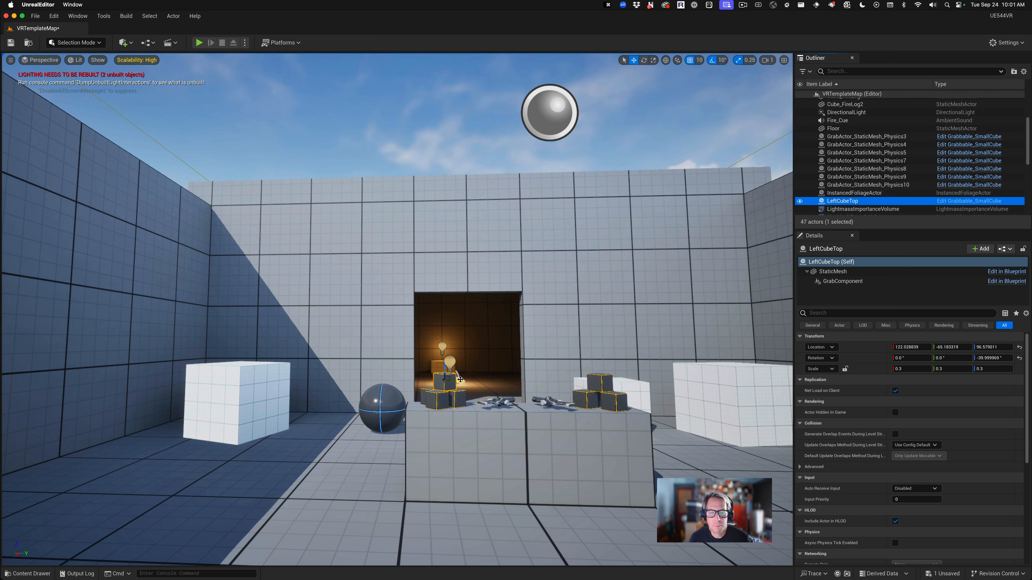
# Try moving LeftCubeTop across the table to the other cube stack, and undo both the move and the cube's renaming.
pyautogui.moveTo(460, 380); pyautogui.dragTo(584, 382)
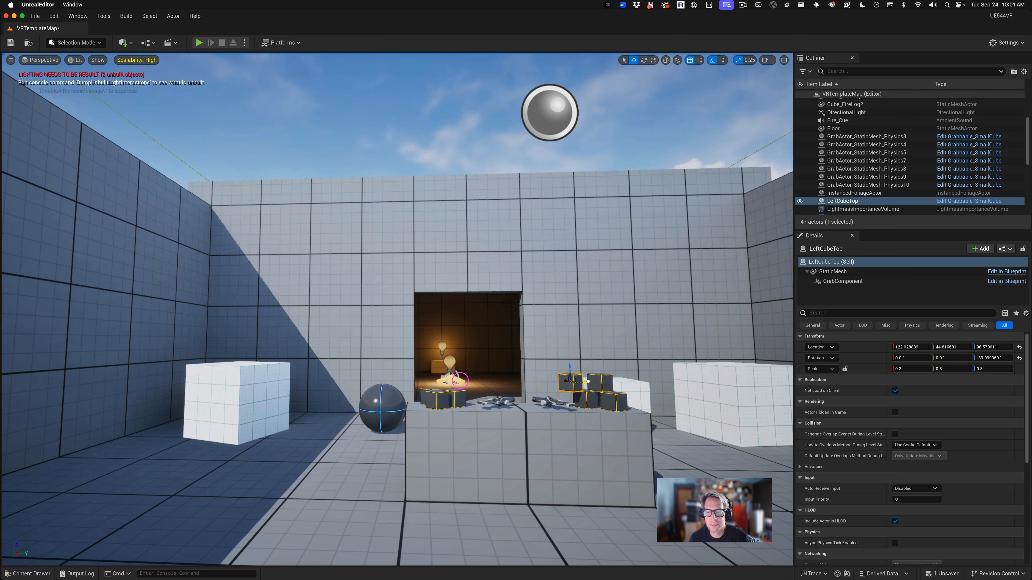
pyautogui.moveTo(588, 382); pyautogui.dragTo(465, 380)
pyautogui.press('super+z')
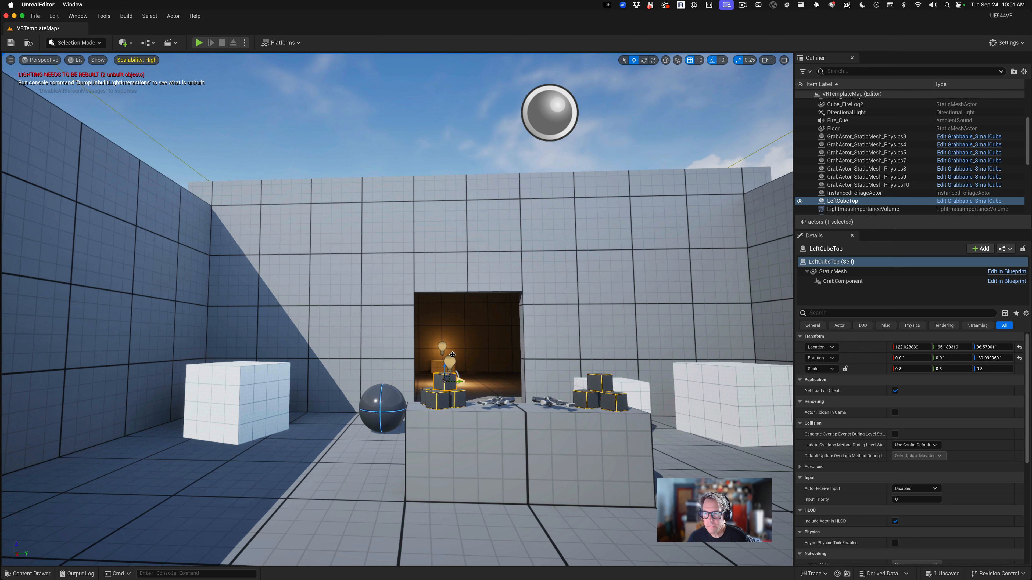
pyautogui.press('super+z')
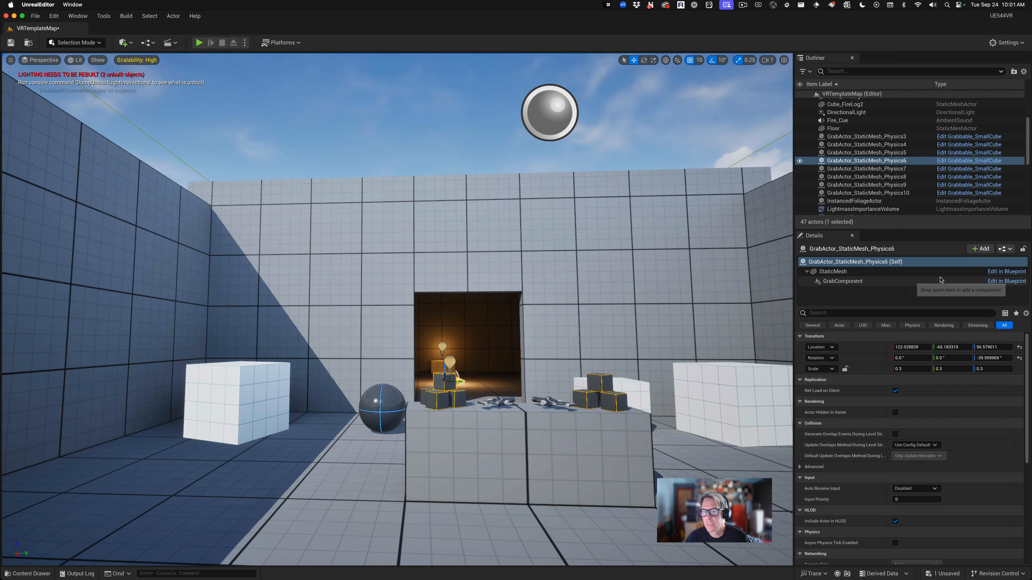
# Check the small cube's GrabComponent settings and select Wall_2, the back wall seen through the doorway.
pyautogui.click(843, 282)
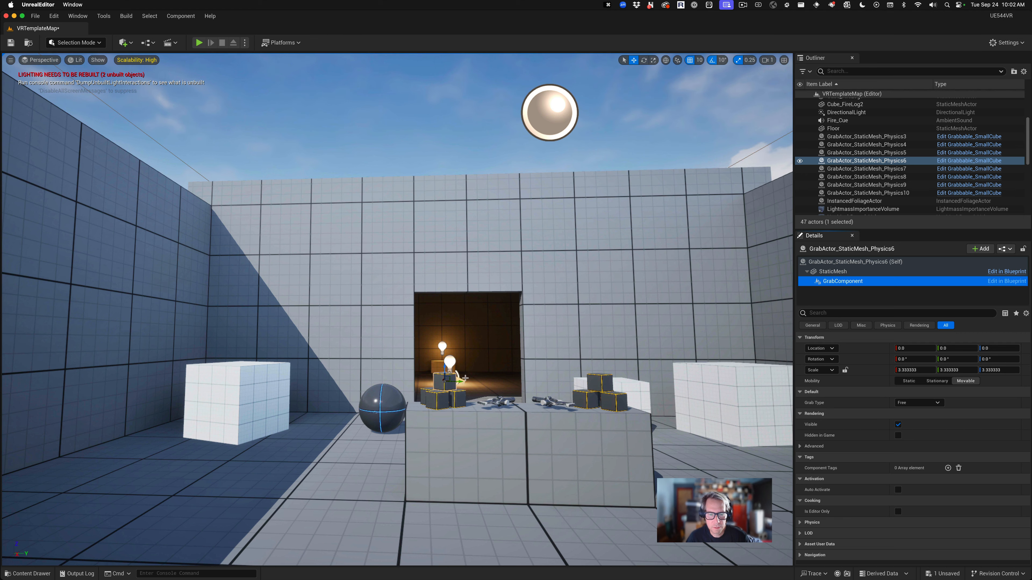
pyautogui.moveTo(466, 377); pyautogui.dragTo(471, 379, button='right')
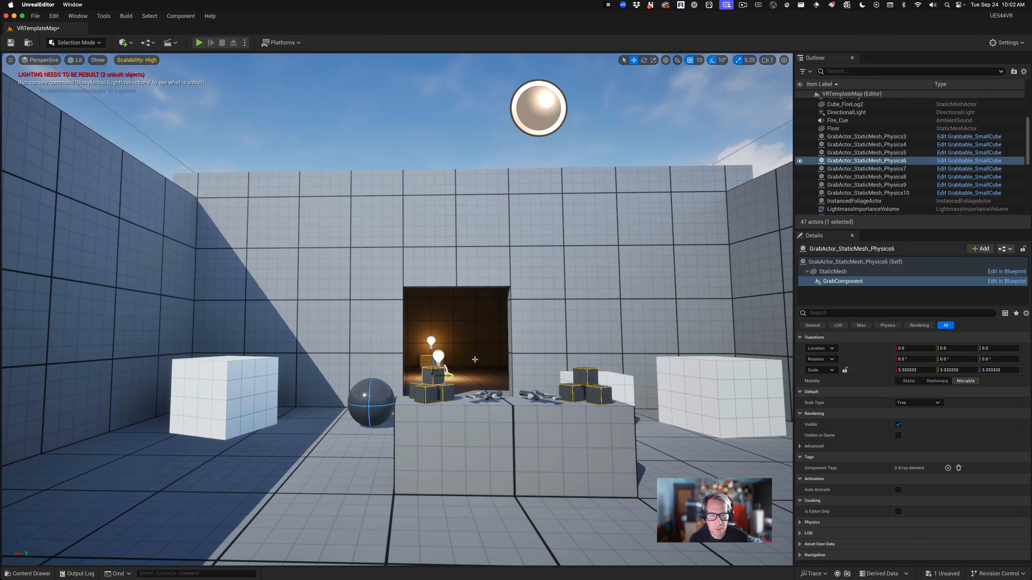
pyautogui.moveTo(469, 335); pyautogui.dragTo(470, 334, button='right')
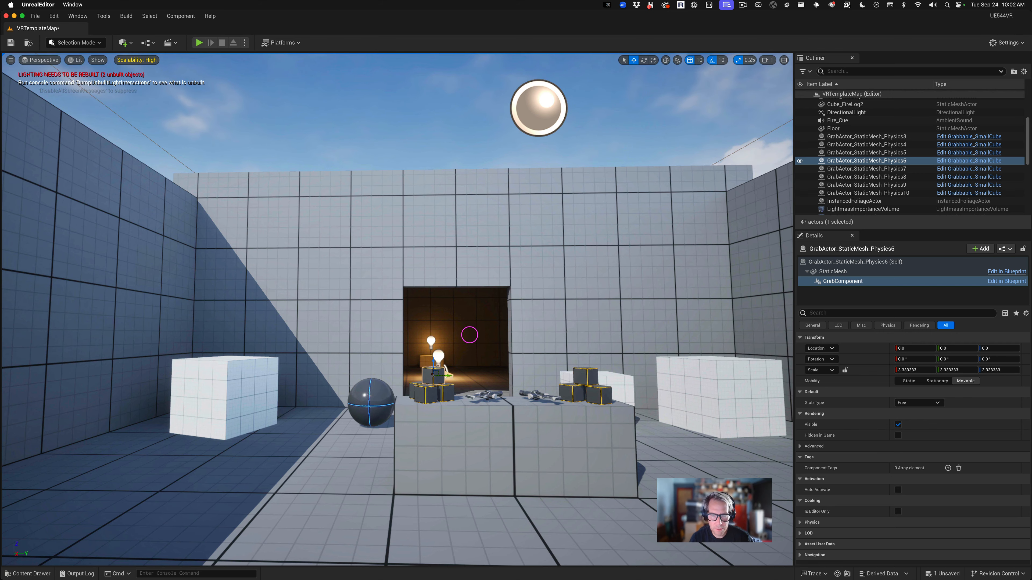
pyautogui.rightClick(470, 335)
pyautogui.click(460, 340)
pyautogui.scroll(3, 460, 340)
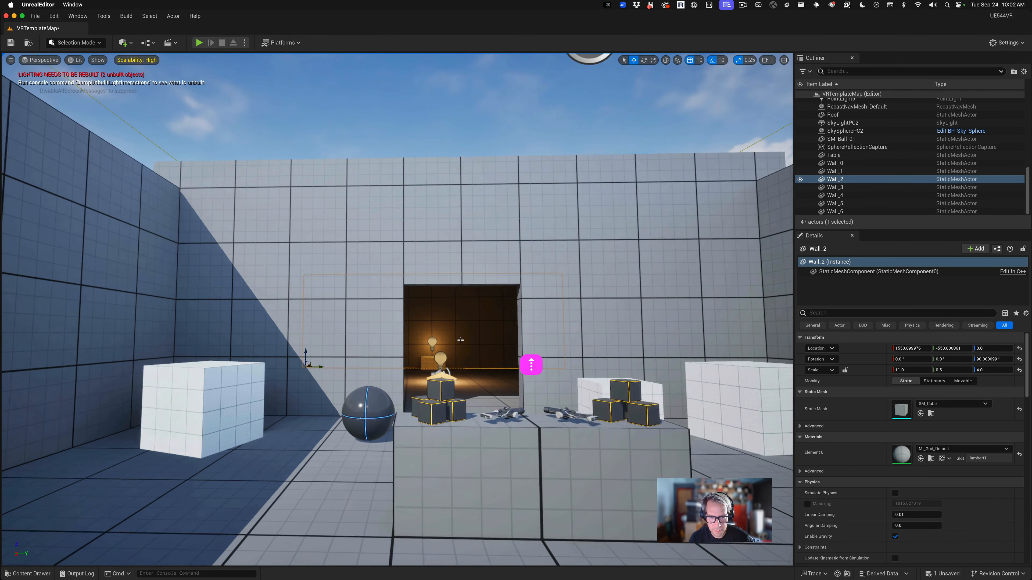
# Travel forward through the doorway into the dark room to view the light bulbs and the campfire.
pyautogui.press('Up')
pyautogui.press('Up')
pyautogui.press('Up')
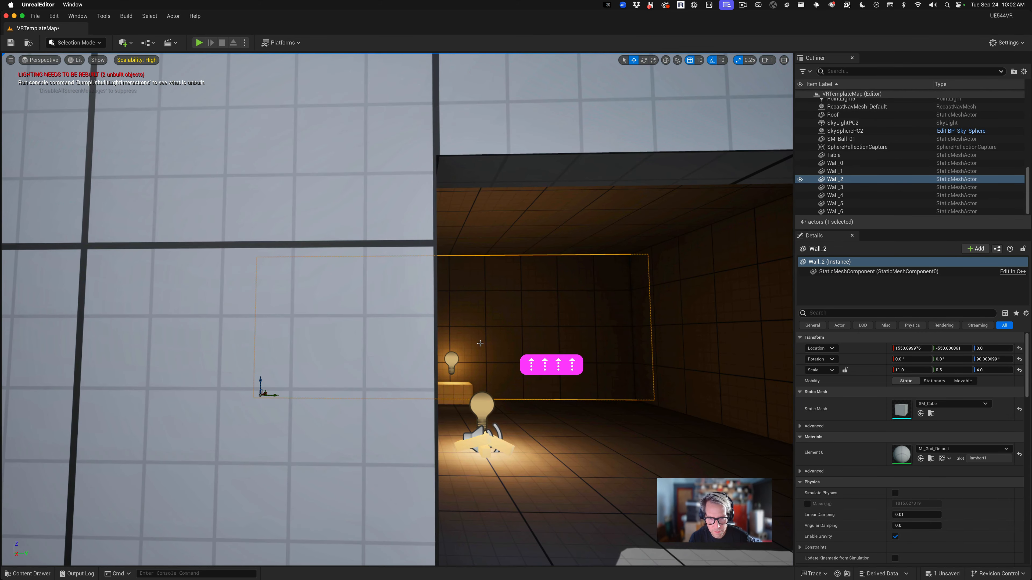
pyautogui.press('Down')
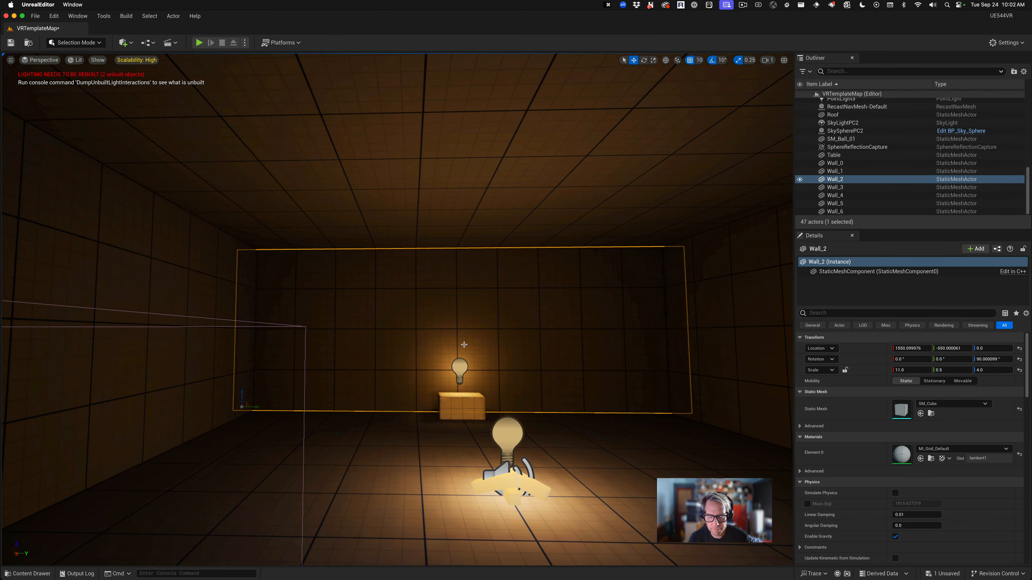
pyautogui.moveTo(463, 345); pyautogui.dragTo(464, 344, button='right')
pyautogui.scroll(2, 464, 345)
pyautogui.press('Down')
pyautogui.press('Down')
pyautogui.press('Up')
pyautogui.scroll(-2, 464, 344)
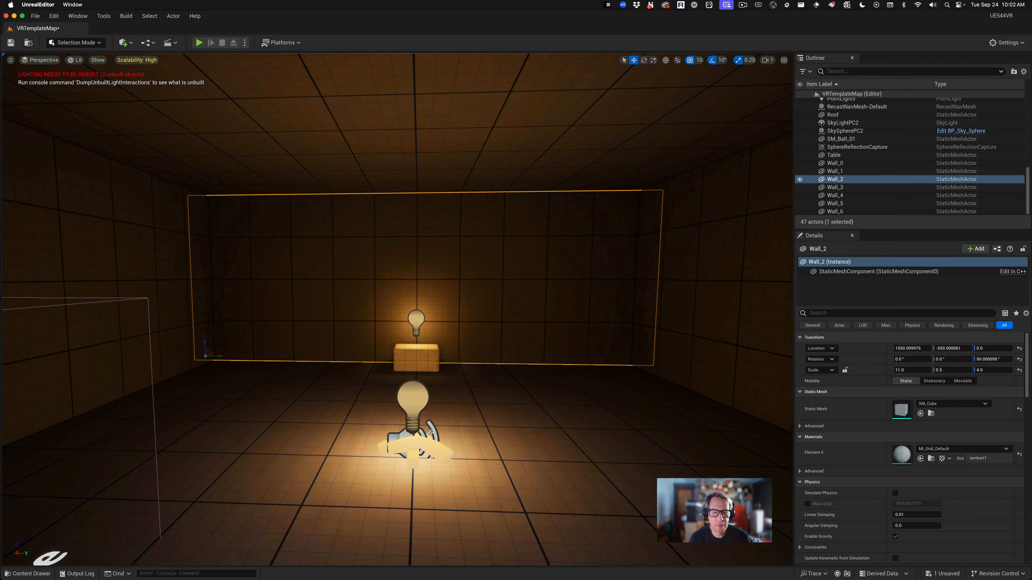
# Travel sideways in both directions inside the dark room, stopping with the campfire and the box in view.
pyautogui.press('Right')
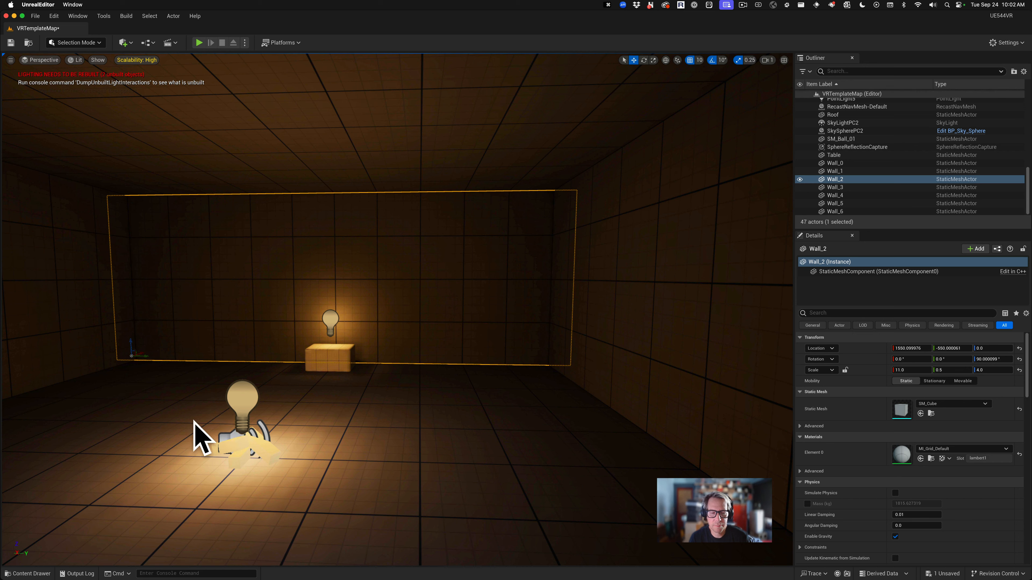
pyautogui.press('Left')
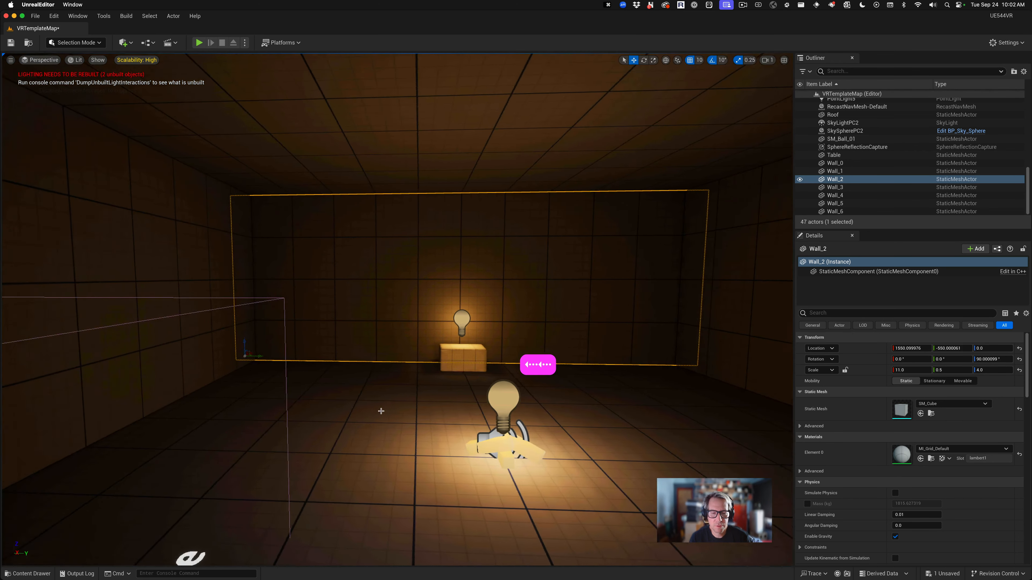
pyautogui.press('Left')
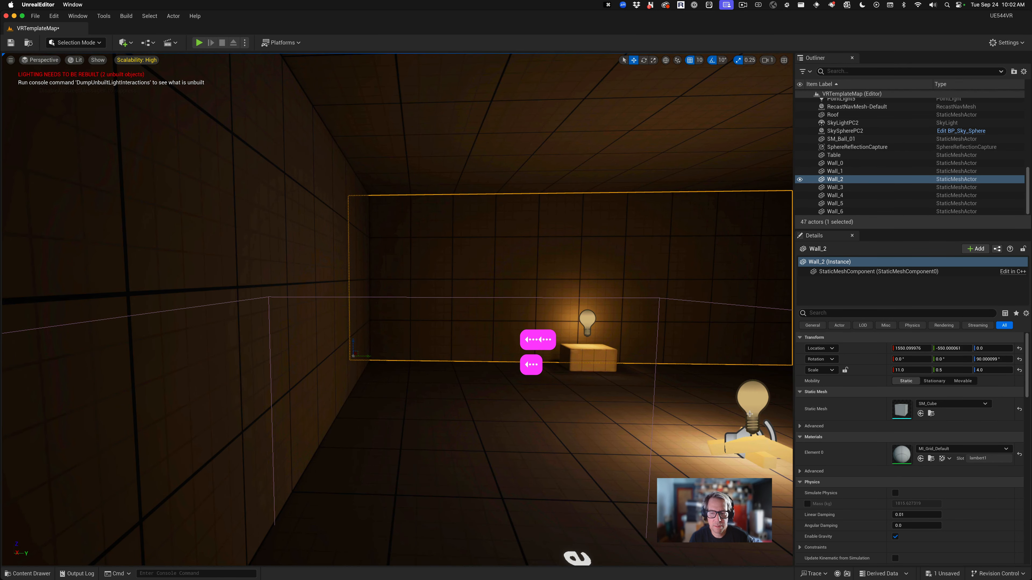
pyautogui.press('Right')
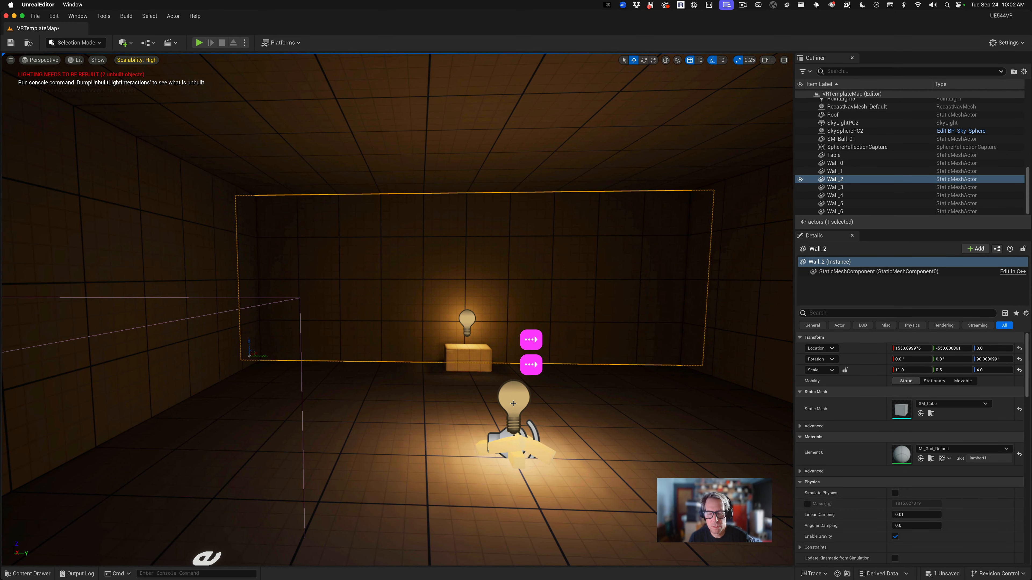
# Select the campfire's sound, point light and log in turn to compare their details, finishing on the Fire_Cue sound.
pyautogui.click(503, 430)
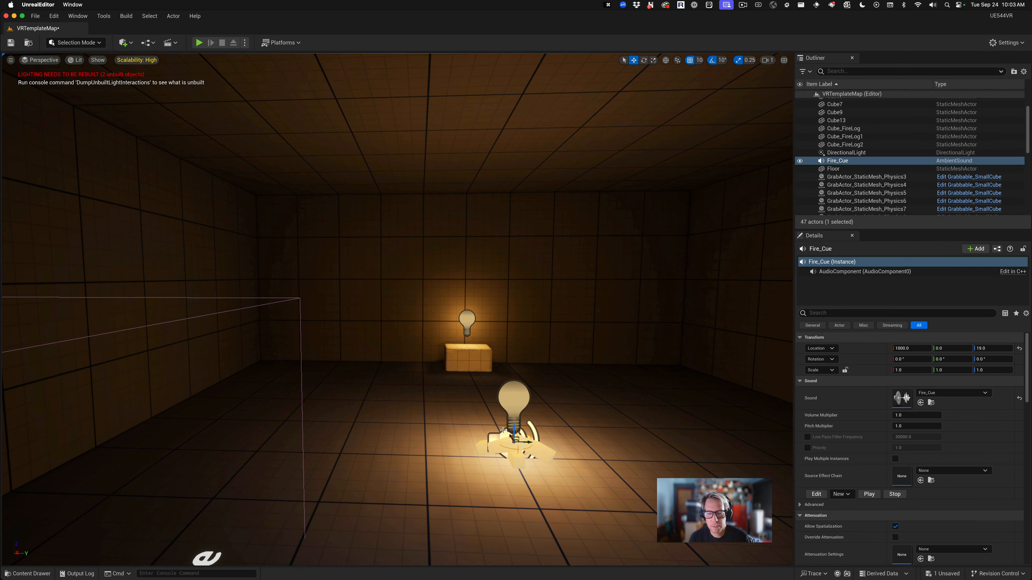
pyautogui.click(510, 409)
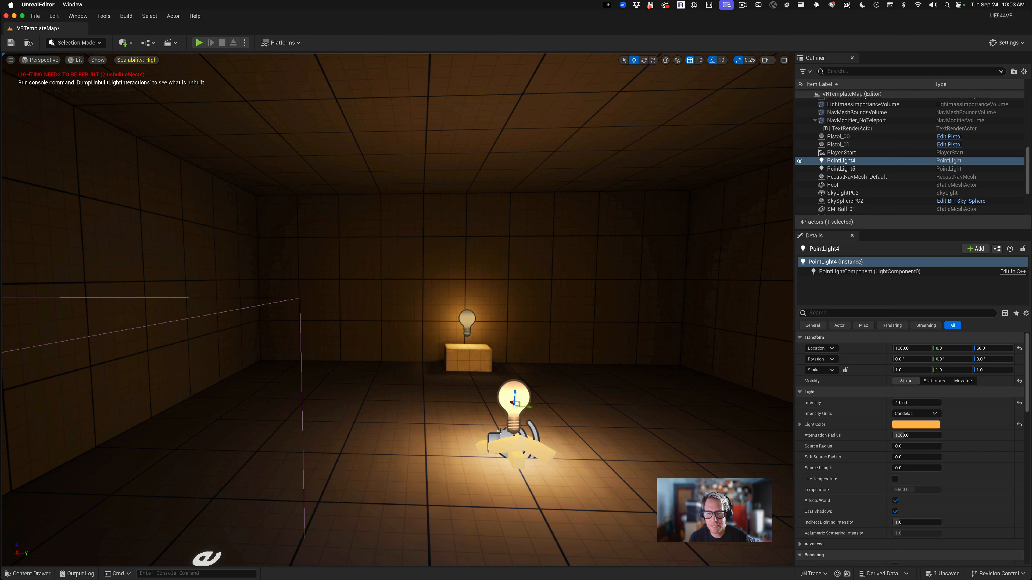
pyautogui.click(510, 447)
pyautogui.click(518, 462)
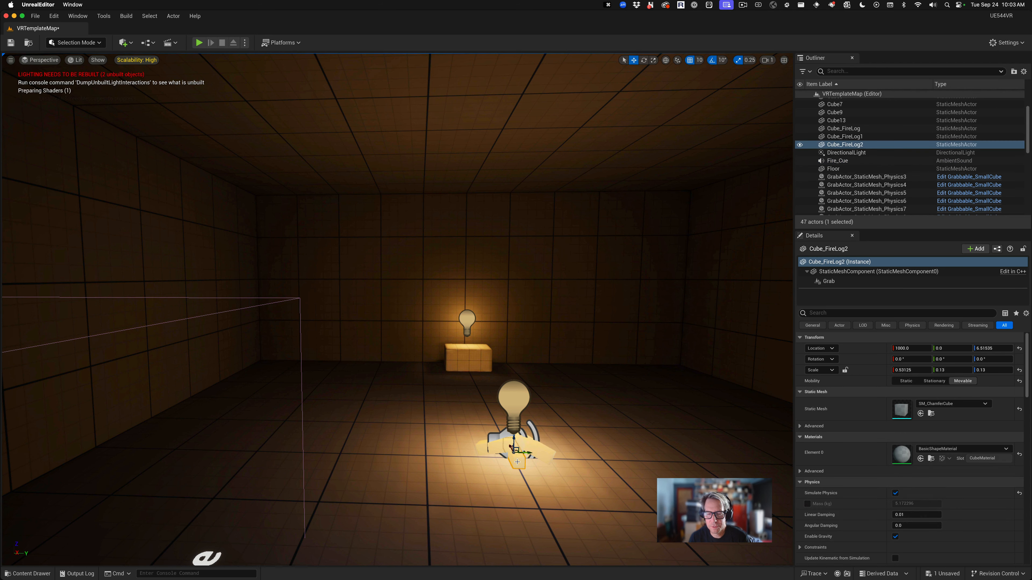
pyautogui.click(516, 402)
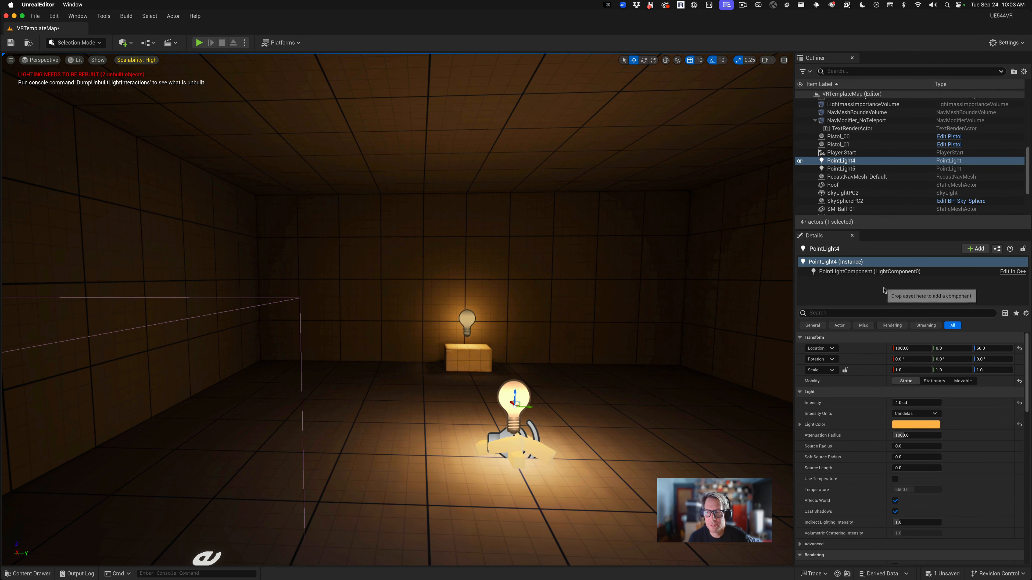
pyautogui.click(498, 433)
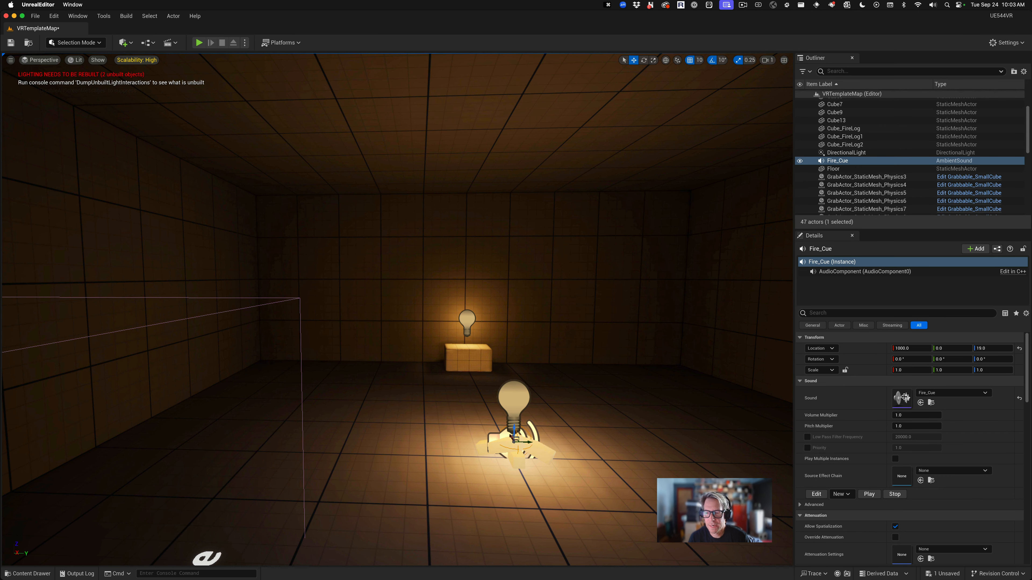
# Select DirectionalLight, Fire_Cue and Cube7 in turn to compare their icons, actor types and details.
pyautogui.click(843, 153)
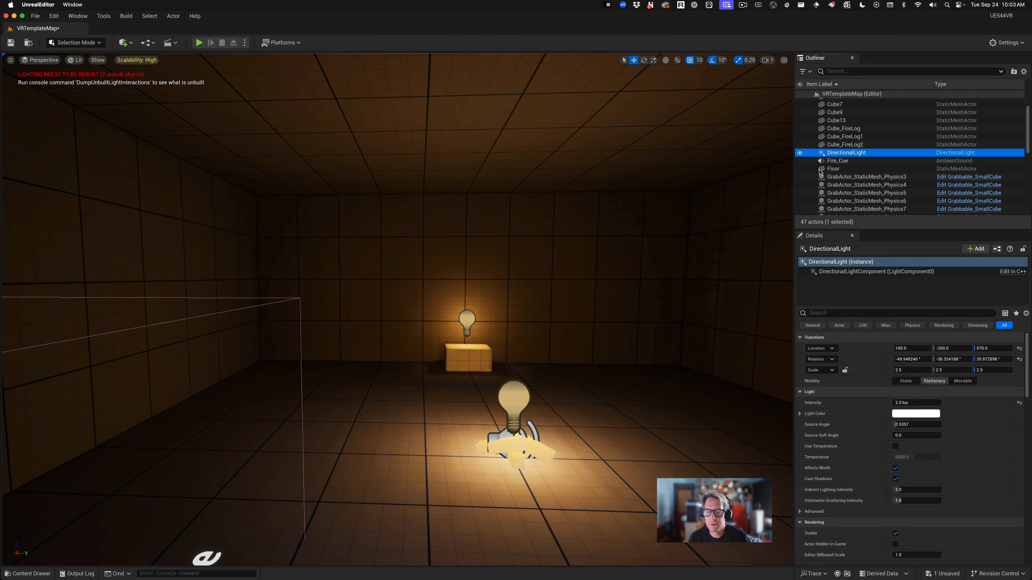
pyautogui.click(496, 432)
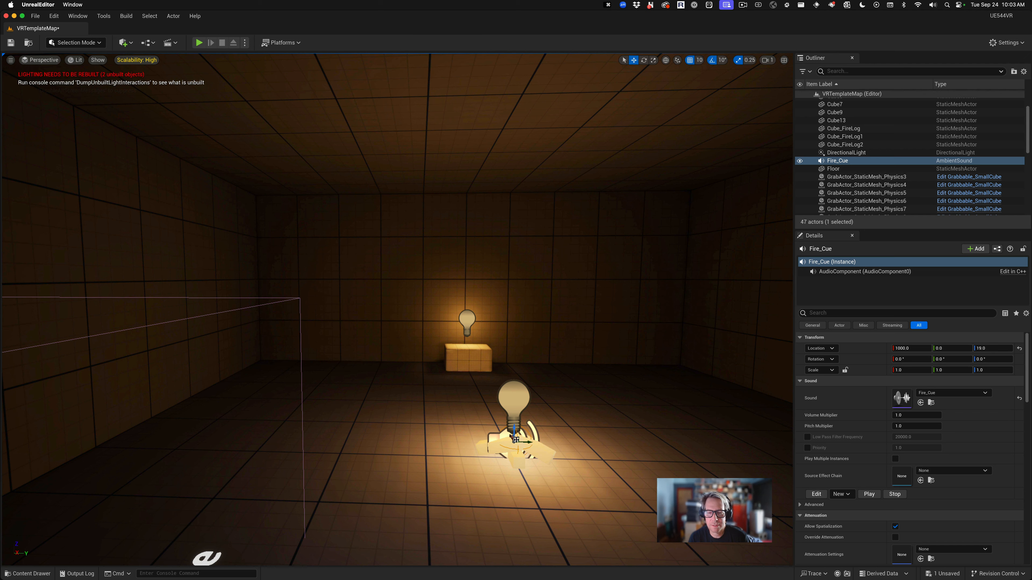
pyautogui.scroll(1, 881, 158)
pyautogui.scroll(5, 881, 159)
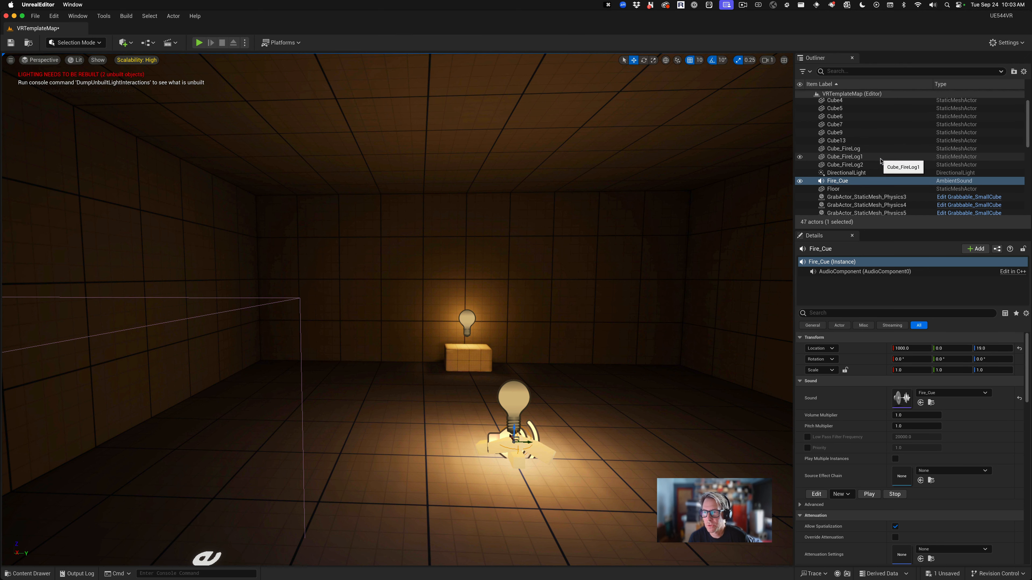
pyautogui.click(866, 149)
pyautogui.scroll(-5, 866, 151)
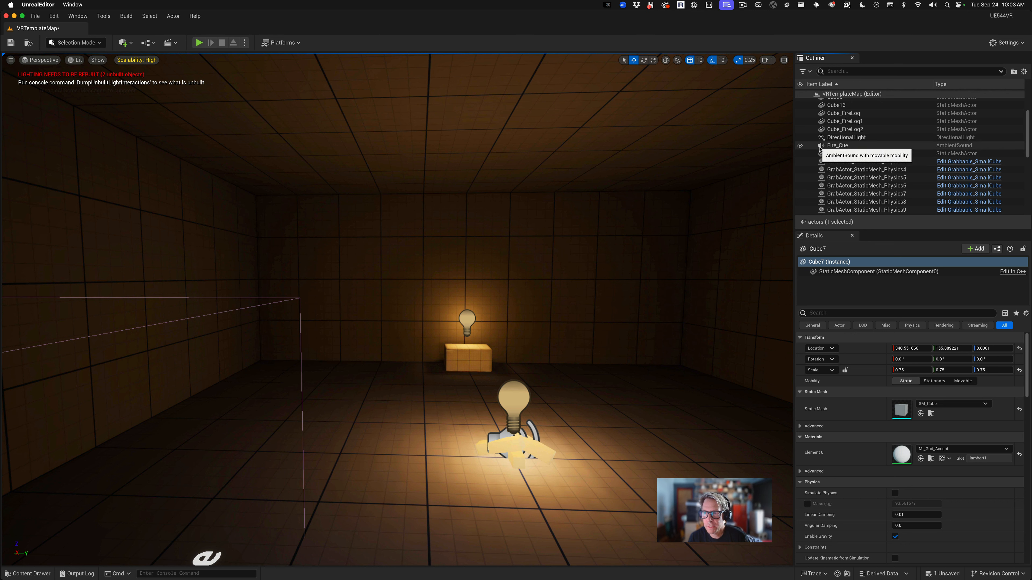
# Select the Fire_Cue ambient sound and review its sound and attenuation settings, including Allow Spatialization.
pyautogui.click(825, 148)
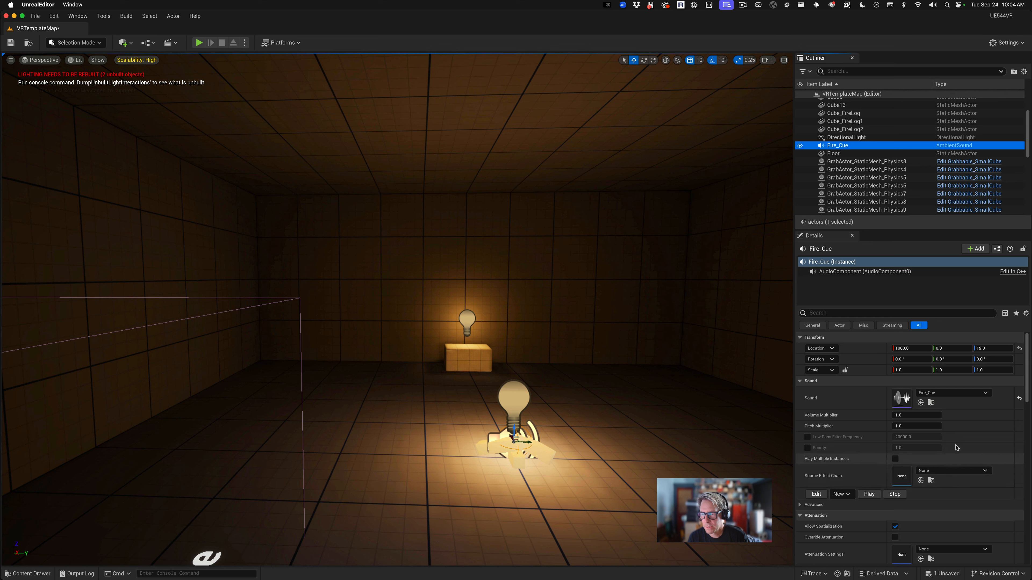
pyautogui.scroll(-2, 934, 447)
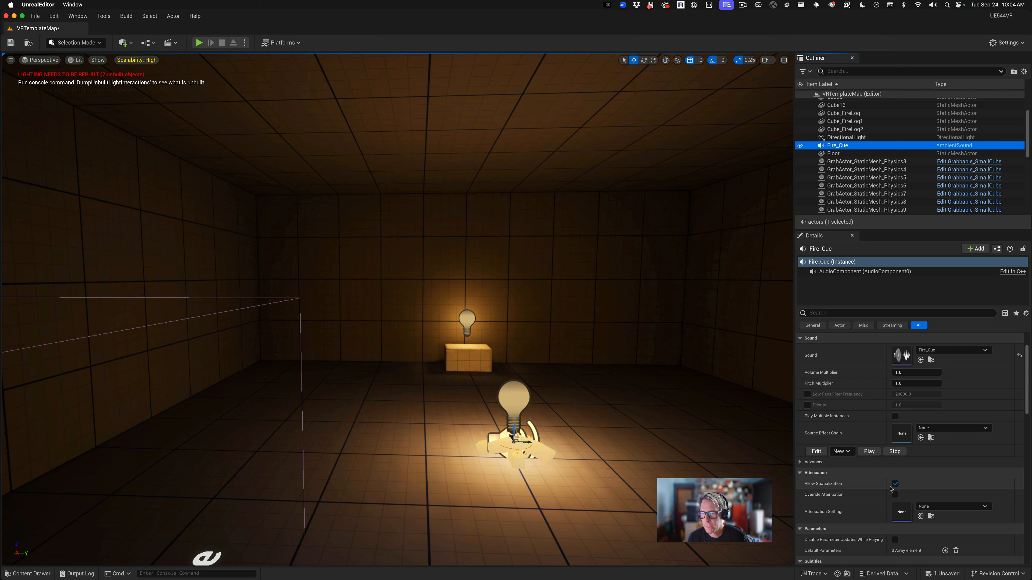
pyautogui.scroll(-1, 890, 489)
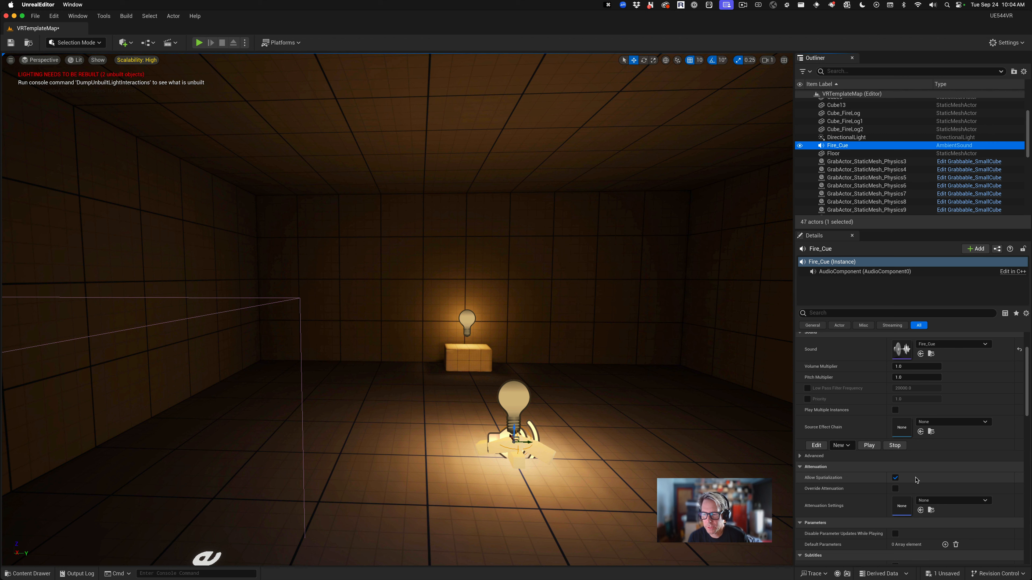
pyautogui.scroll(-1, 915, 480)
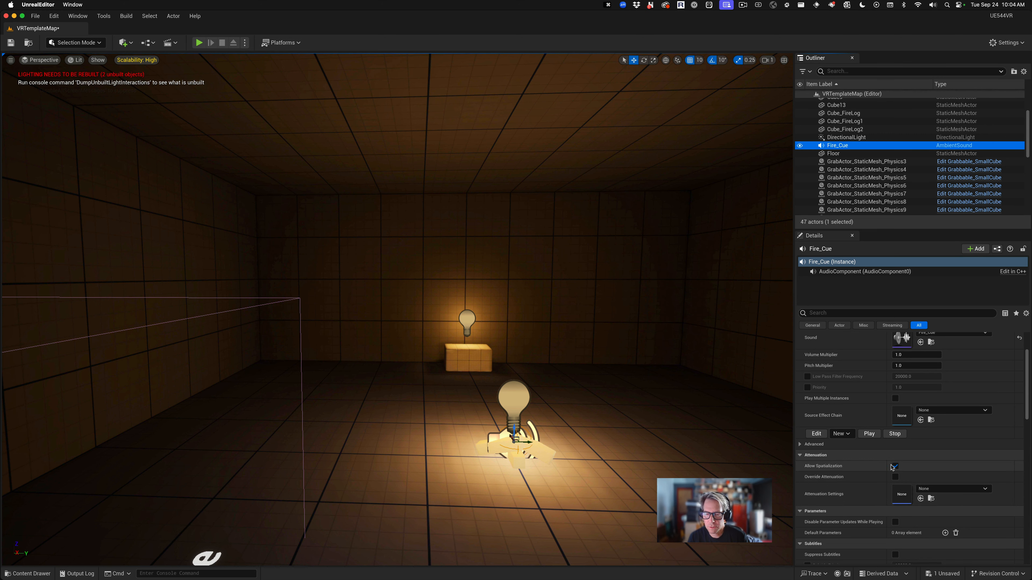
# Try blue values of 123 and 160 for PointLight4's light color, and adjust the blue value slightly further.
pyautogui.click(507, 402)
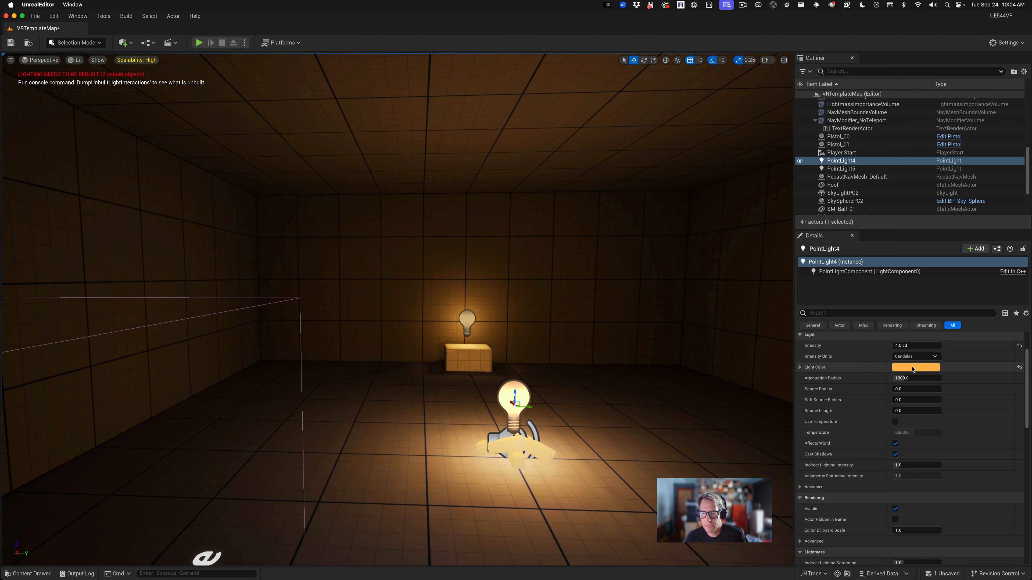
pyautogui.click(801, 368)
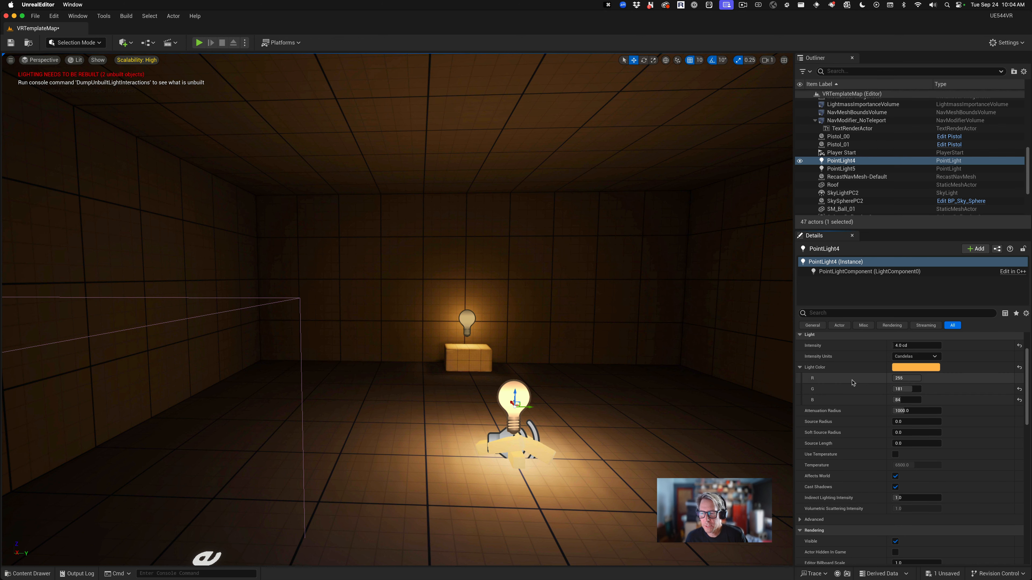
pyautogui.click(900, 400)
pyautogui.write('123')
pyautogui.press('Return')
pyautogui.write('160')
pyautogui.press('Return')
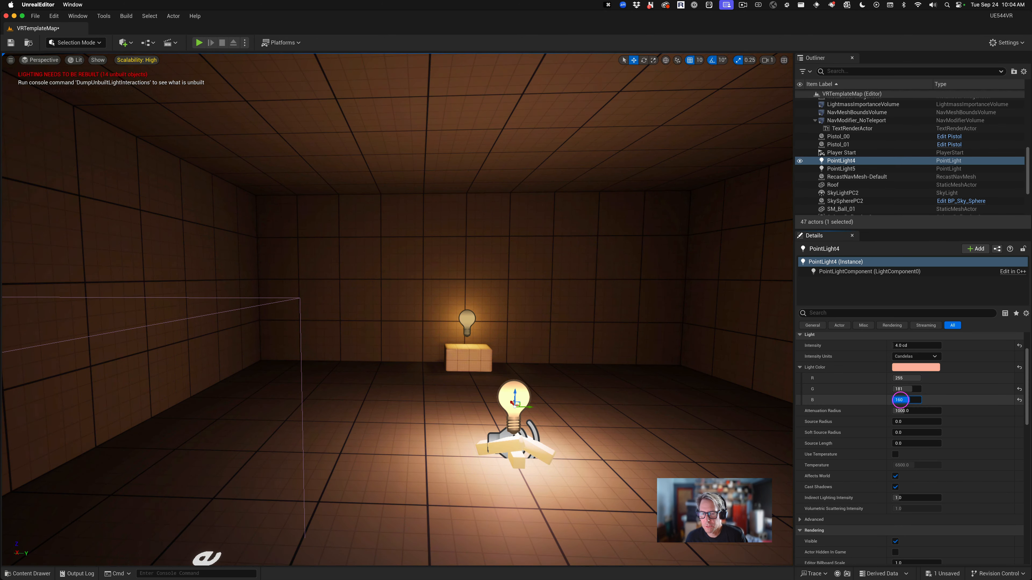
pyautogui.moveTo(900, 399)
pyautogui.mouseDown()
pyautogui.moveTo(919, 378)
pyautogui.moveTo(916, 400)
pyautogui.mouseUp()
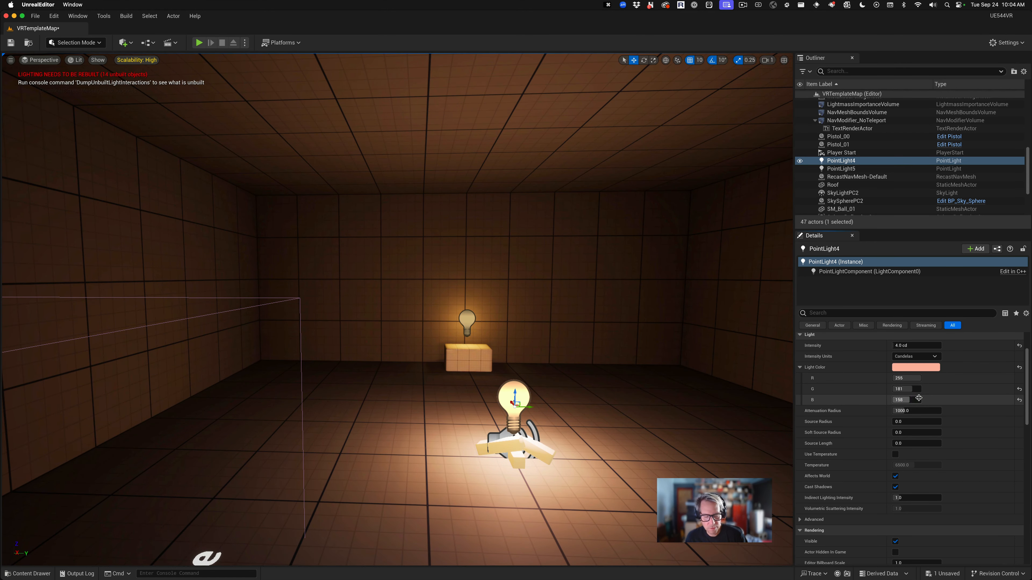
# Undo all the changes to the blue value of PointLight4's light color.
pyautogui.press('super+z')
pyautogui.press('super+z')
pyautogui.press('super+z')
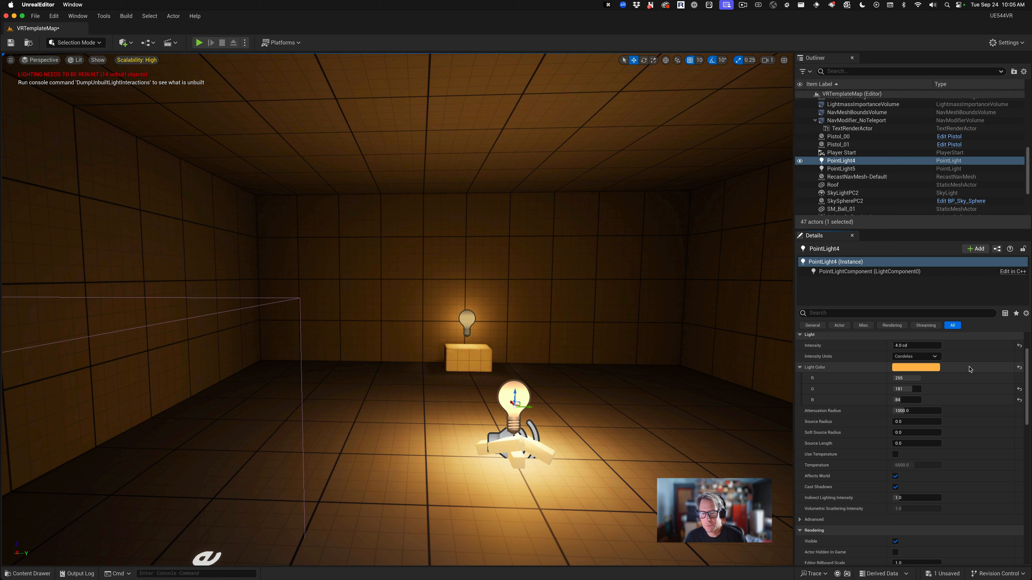
# Select the fire logs and PointLight4 in turn to compare their details, finishing on Cube_FireLog1.
pyautogui.click(535, 442)
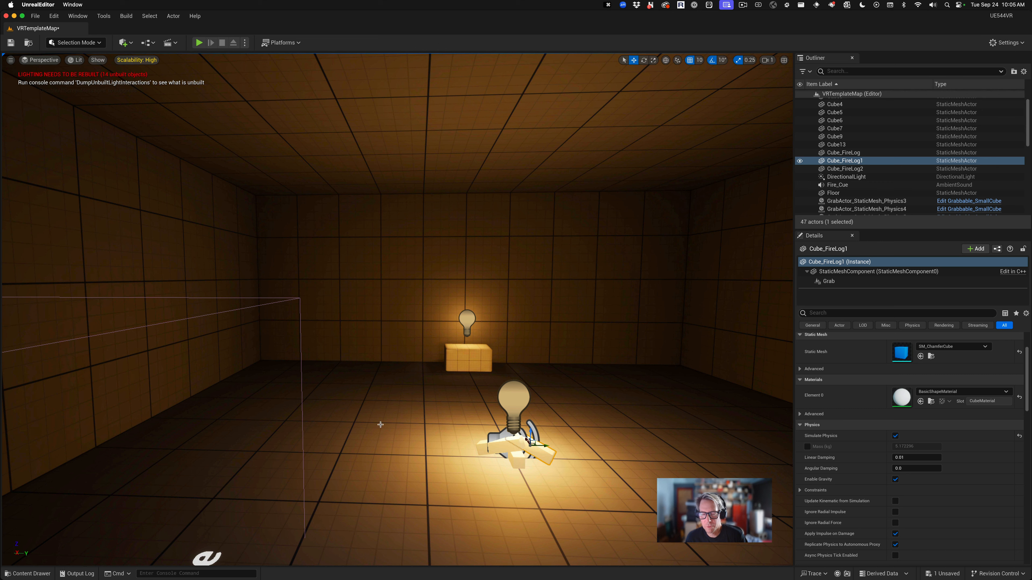
pyautogui.click(505, 401)
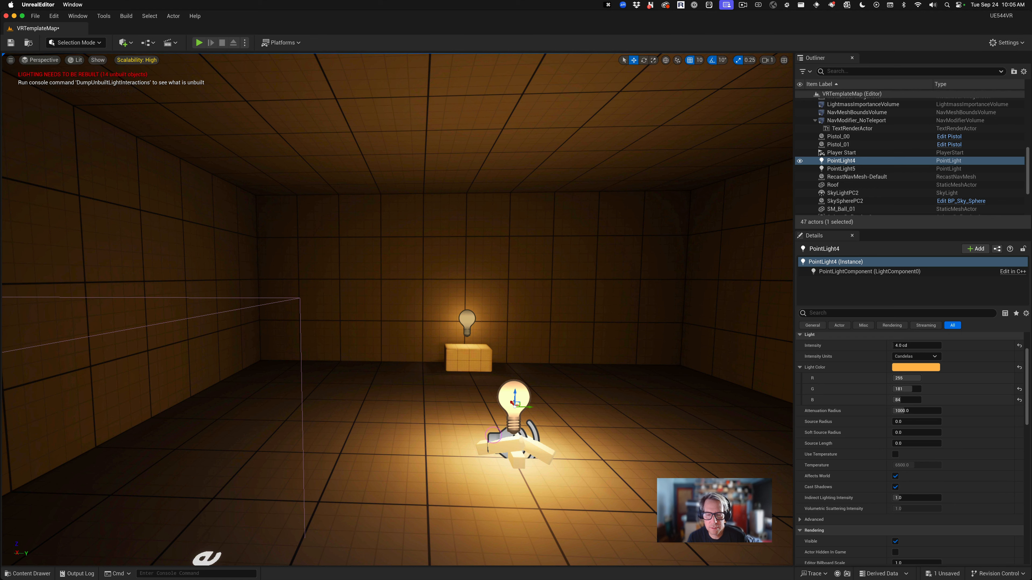
pyautogui.click(520, 445)
pyautogui.click(537, 451)
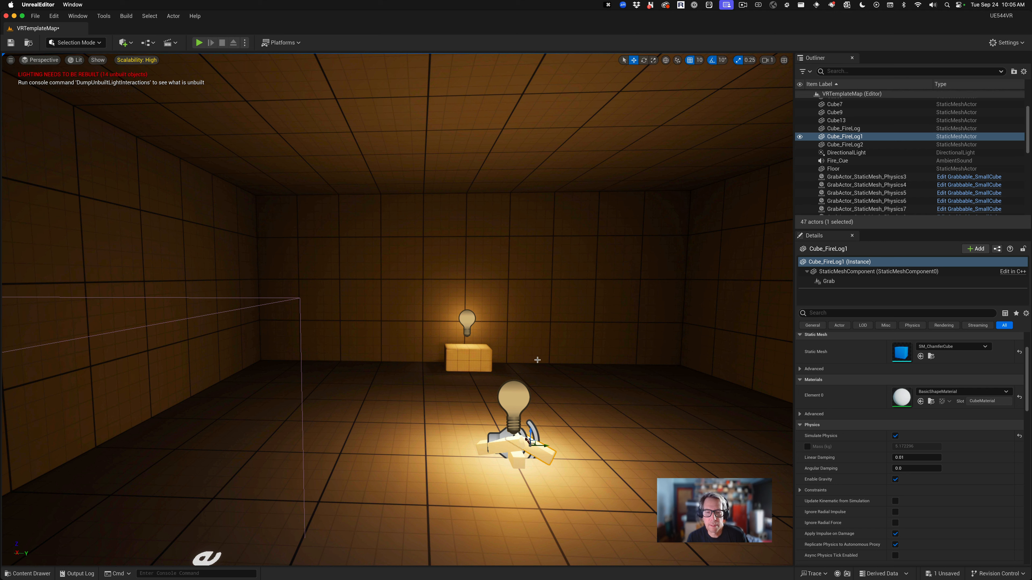
# Select PointLight4 and PointLight5 alternately in the scene and in the actor list to compare the two lights.
pyautogui.click(505, 391)
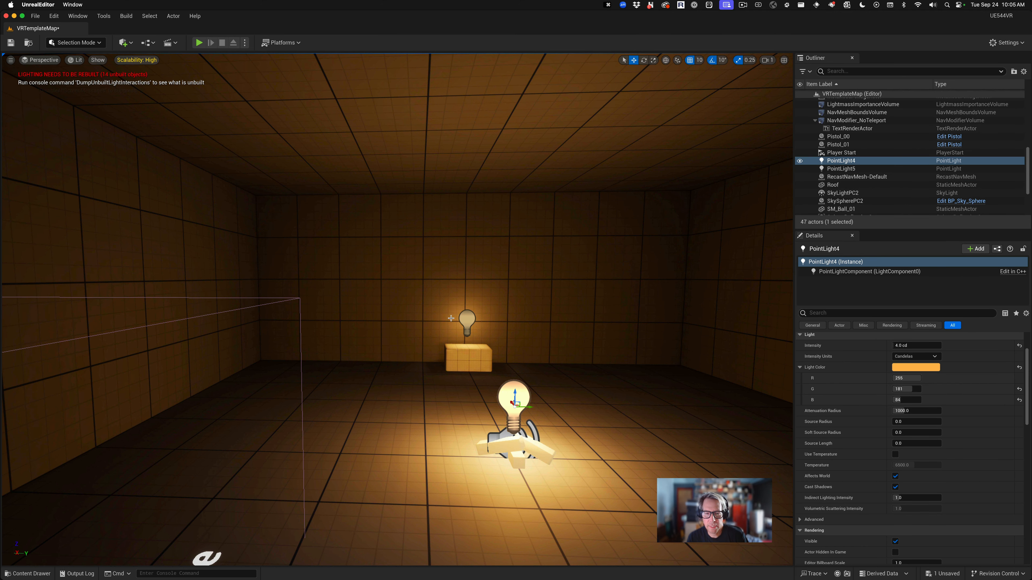
pyautogui.click(462, 319)
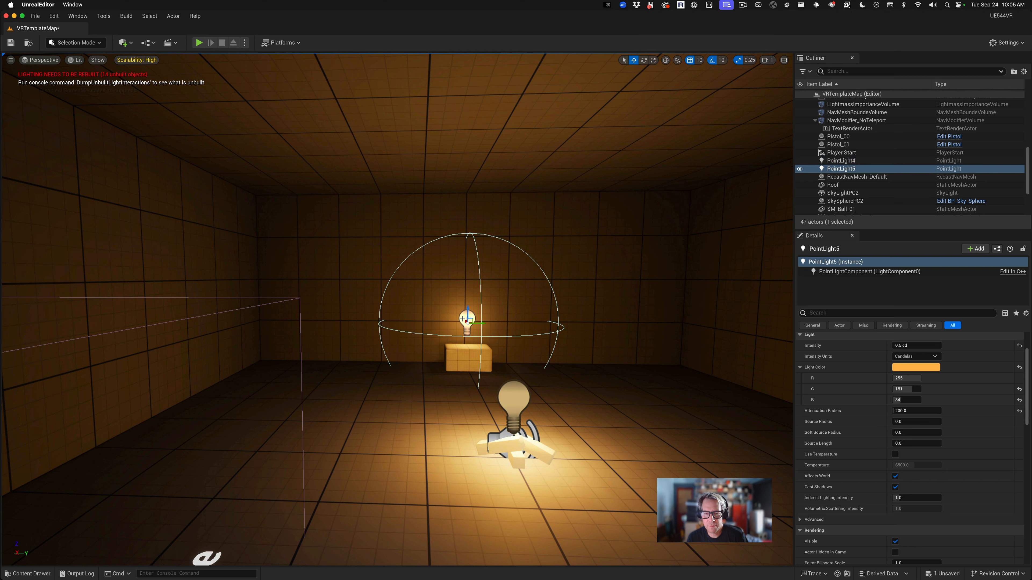
pyautogui.click(505, 396)
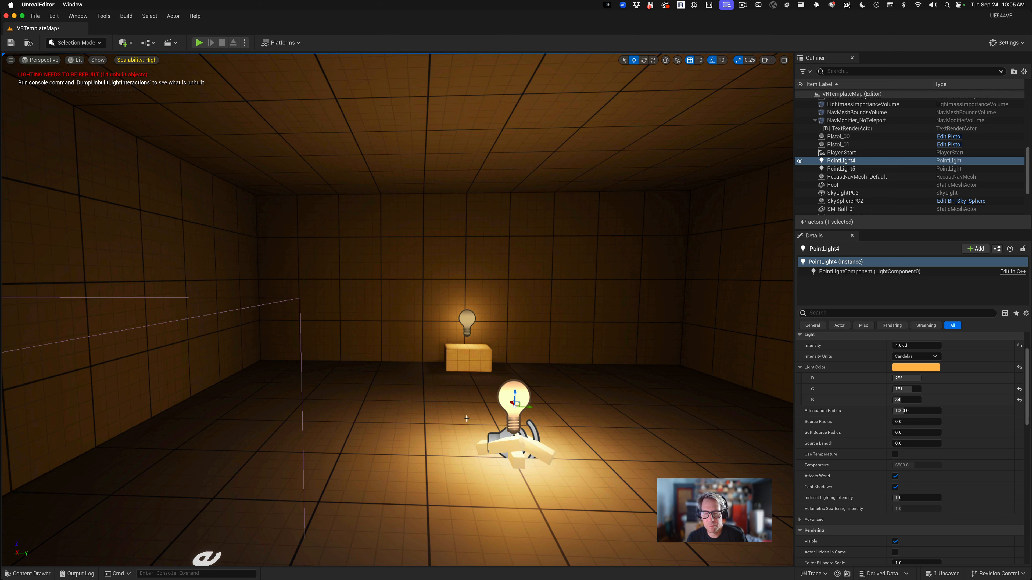
pyautogui.click(458, 335)
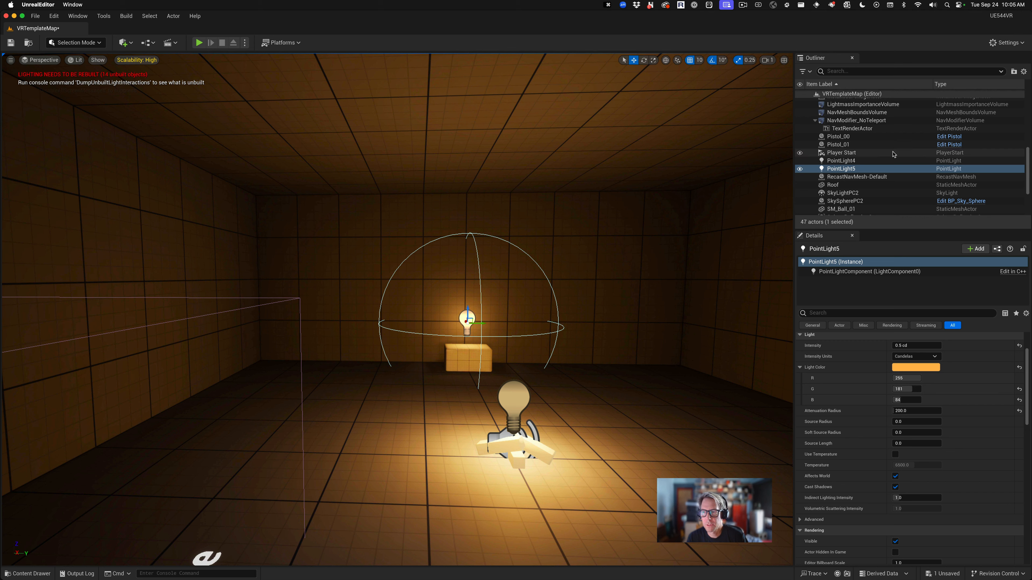
pyautogui.click(852, 162)
pyautogui.click(842, 168)
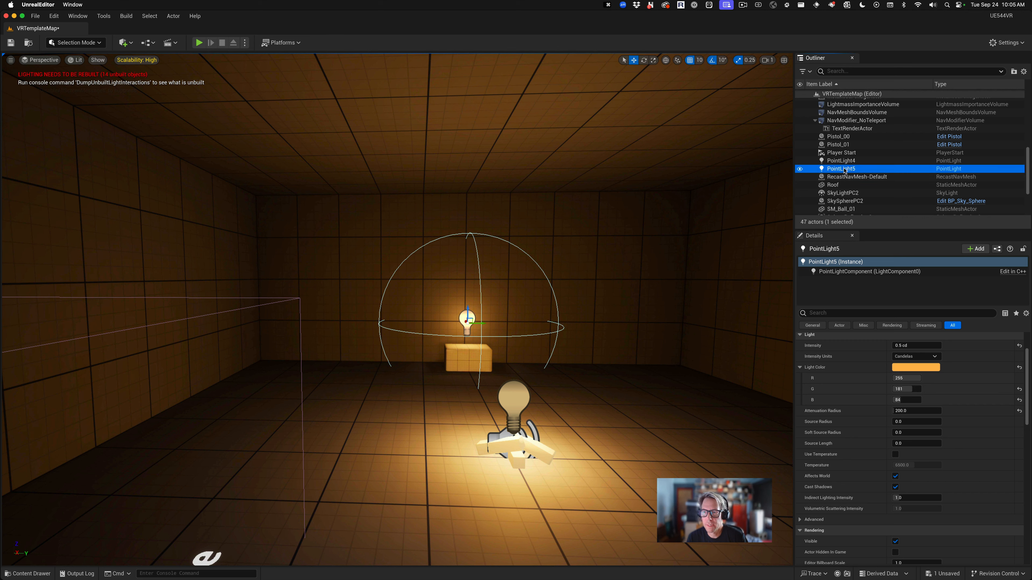
pyautogui.click(845, 161)
pyautogui.click(845, 169)
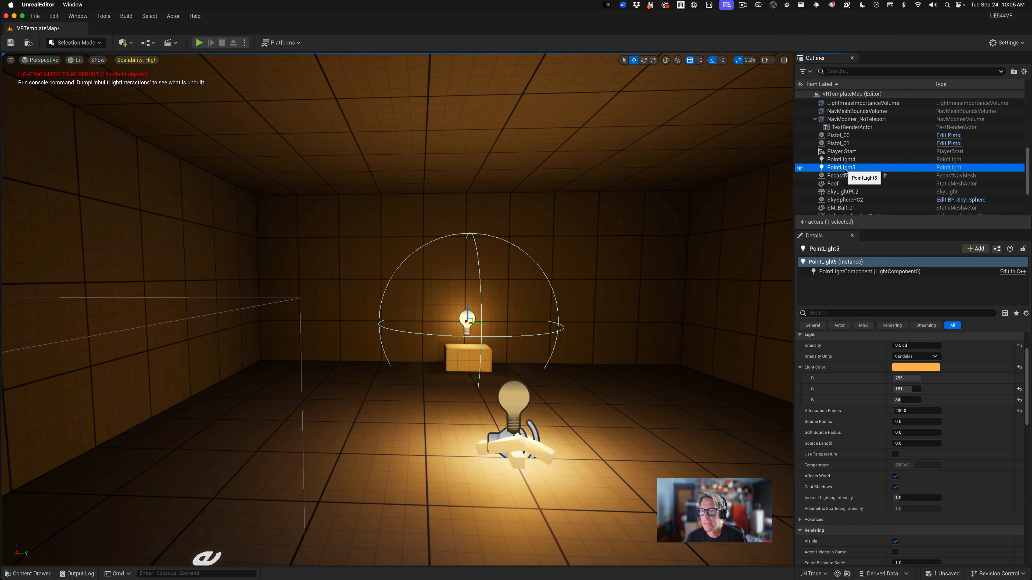
# Look through the whole actor list to review how the actors are named, checking PointLight4 and PointLight5 along the way.
pyautogui.scroll(-2, 846, 171)
pyautogui.scroll(-5, 845, 171)
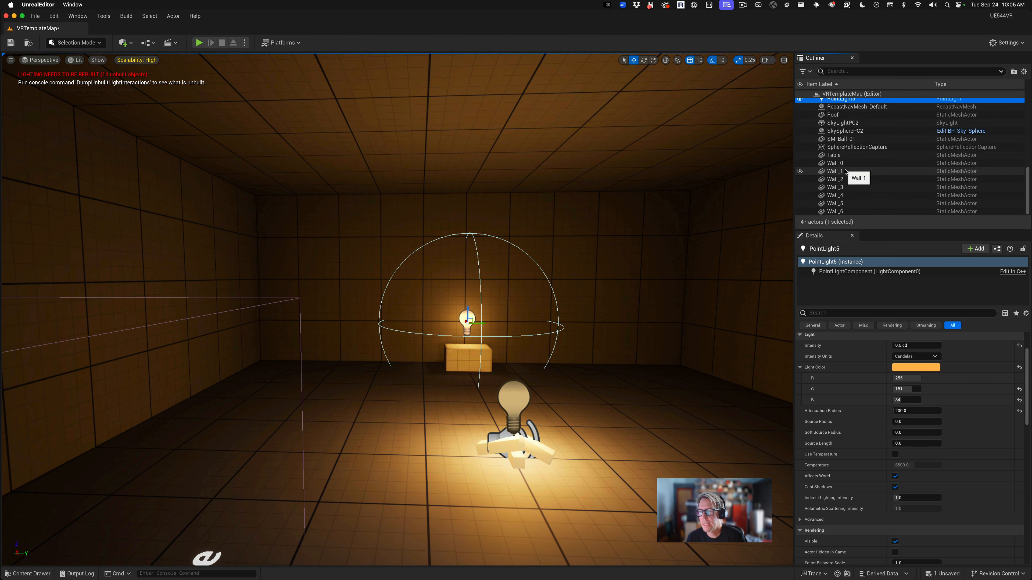
pyautogui.scroll(15, 845, 171)
pyautogui.scroll(-10, 846, 170)
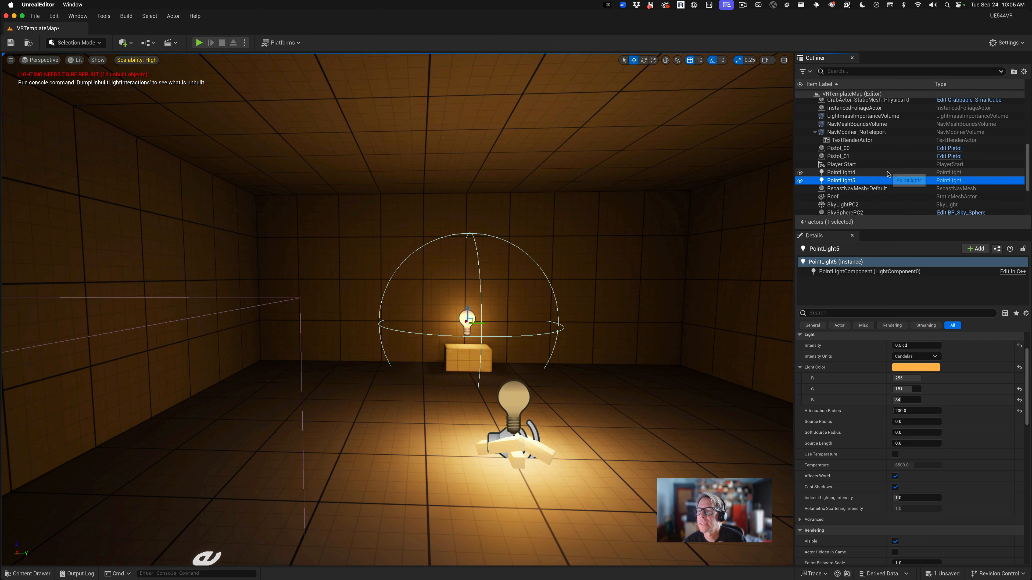
pyautogui.scroll(-8, 873, 168)
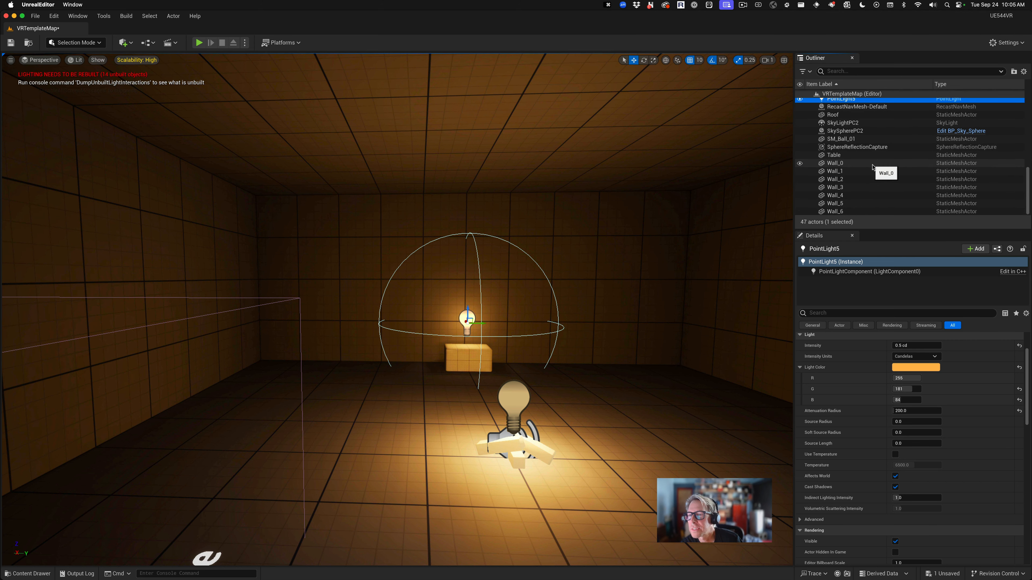
pyautogui.scroll(4, 872, 167)
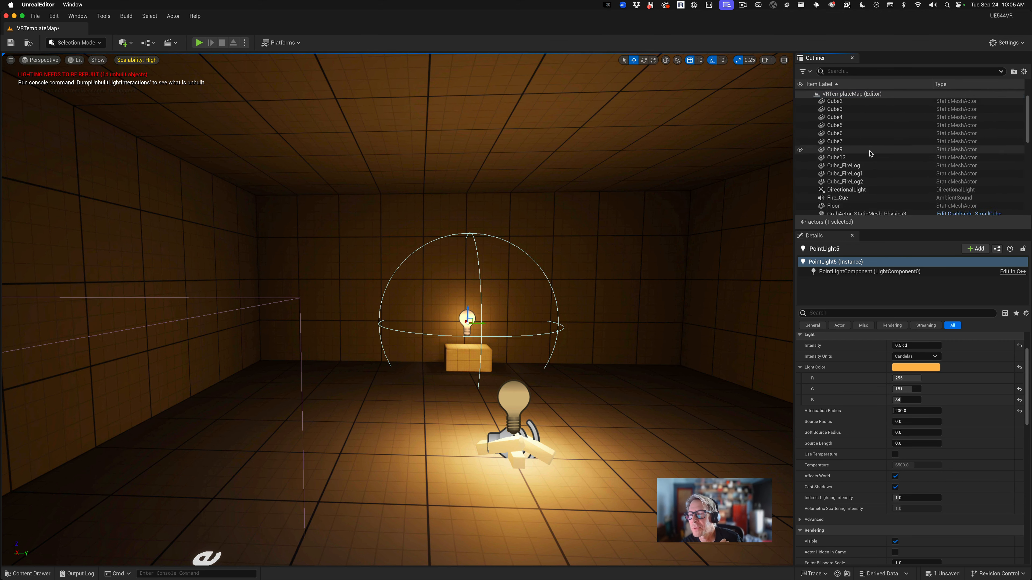
pyautogui.scroll(-1, 870, 153)
pyautogui.click(840, 176)
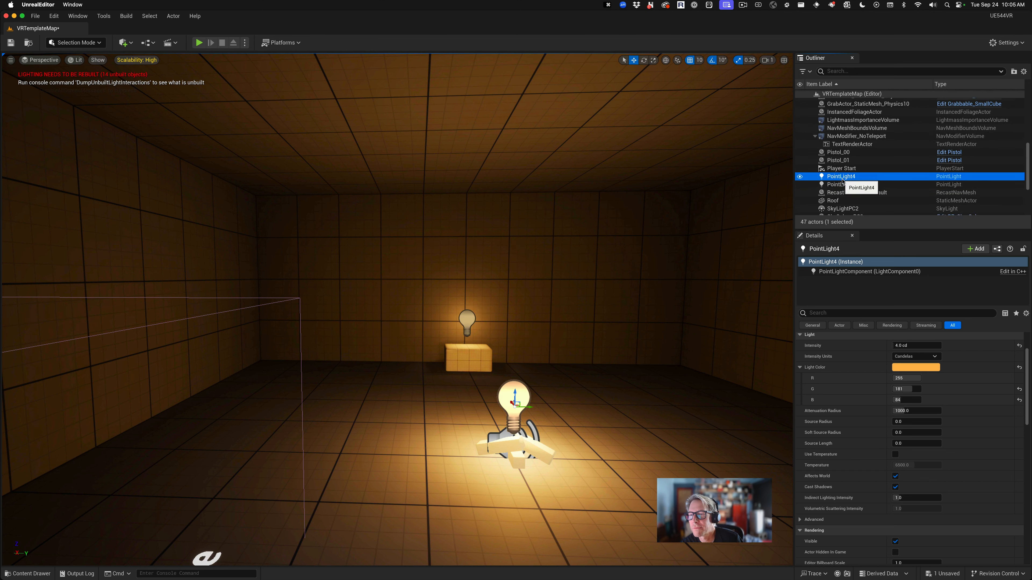
pyautogui.click(857, 185)
pyautogui.scroll(-4, 866, 184)
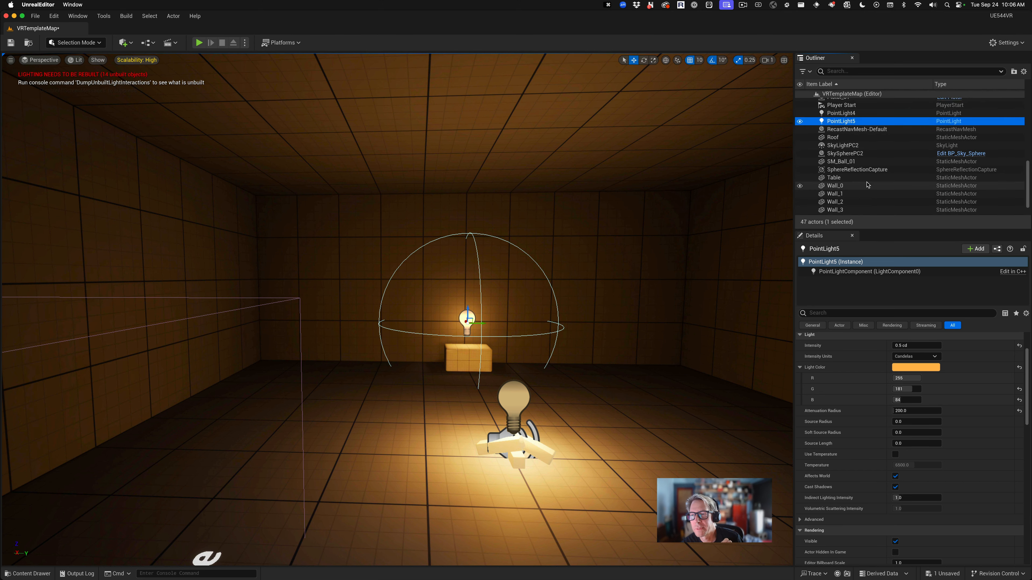
pyautogui.scroll(10, 867, 184)
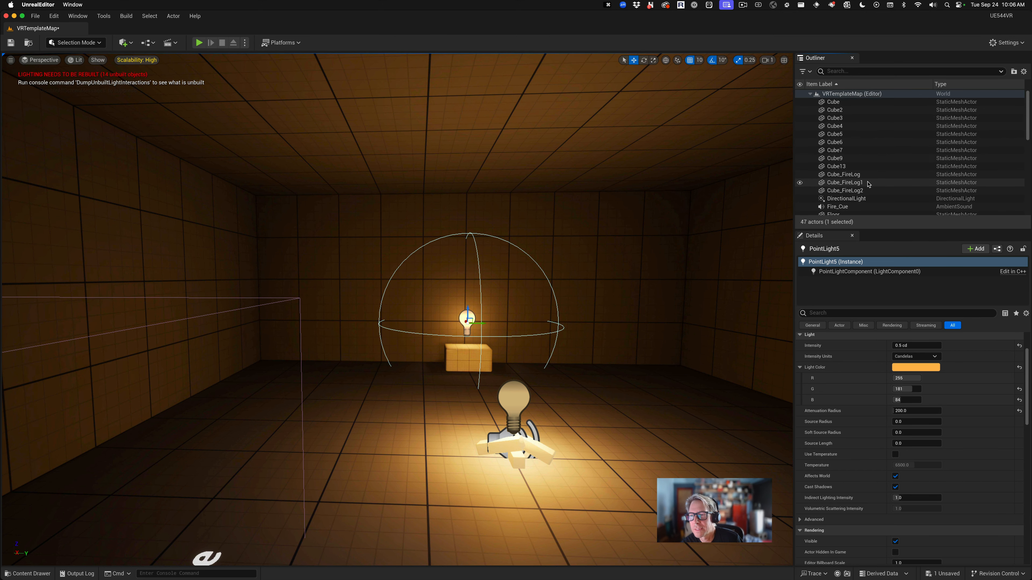
pyautogui.scroll(-1, 885, 180)
pyautogui.scroll(-7, 877, 179)
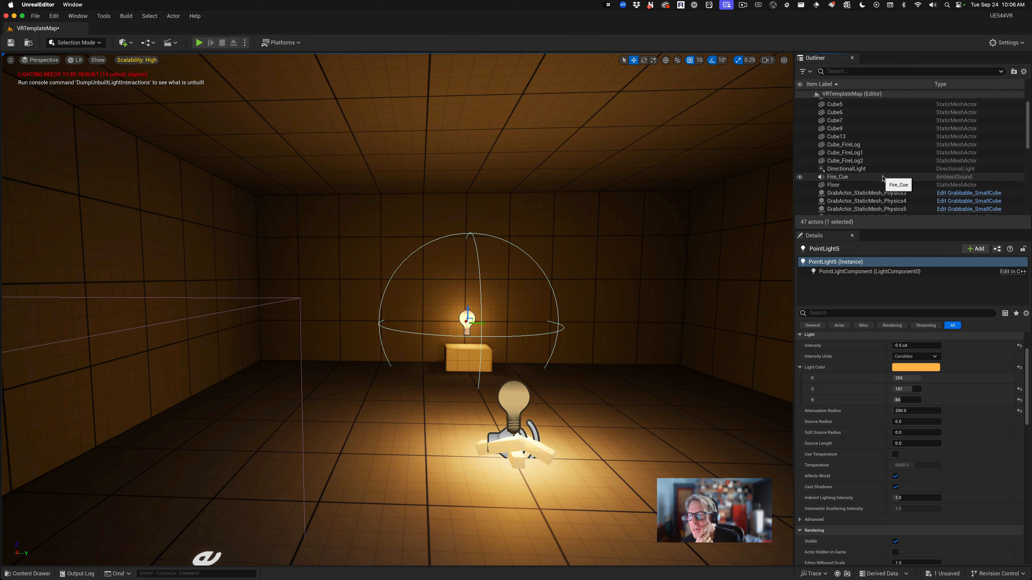
pyautogui.scroll(-1, 869, 178)
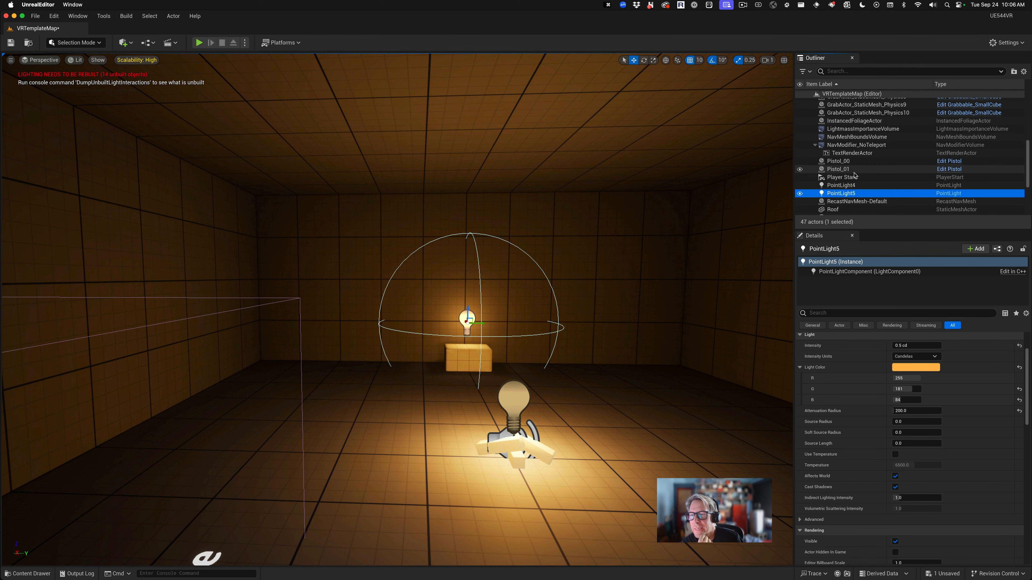
# Rename the PointLight5 actor above the box near the back wall as WallLight.
pyautogui.click(852, 188)
pyautogui.click(850, 194)
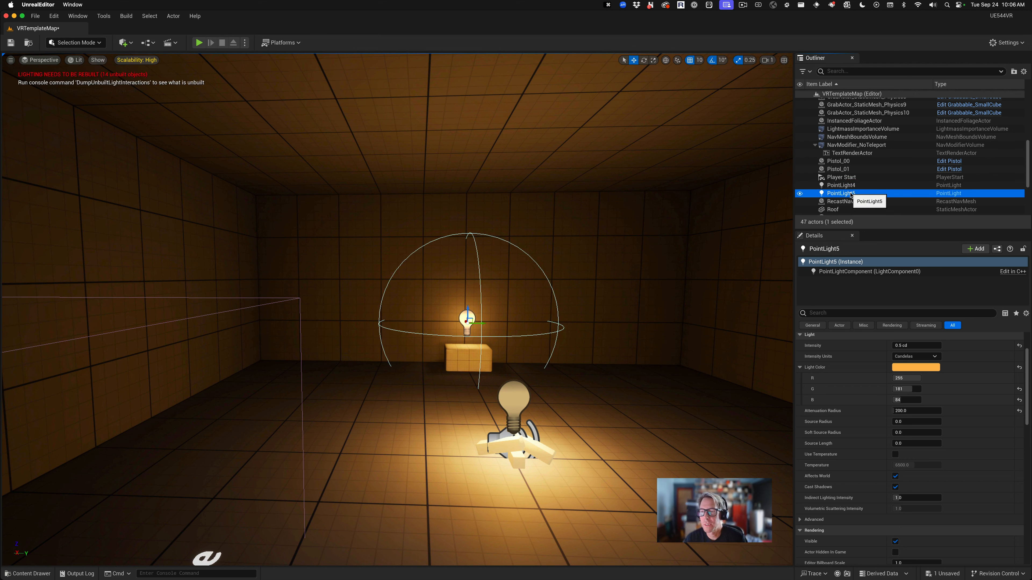
pyautogui.click(850, 194)
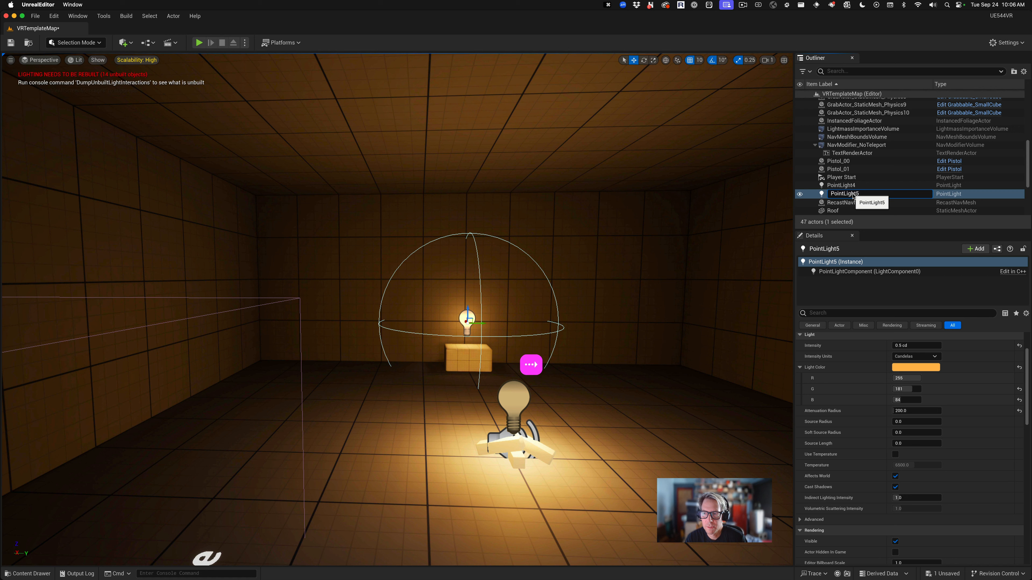
pyautogui.press('super+a')
pyautogui.write('W')
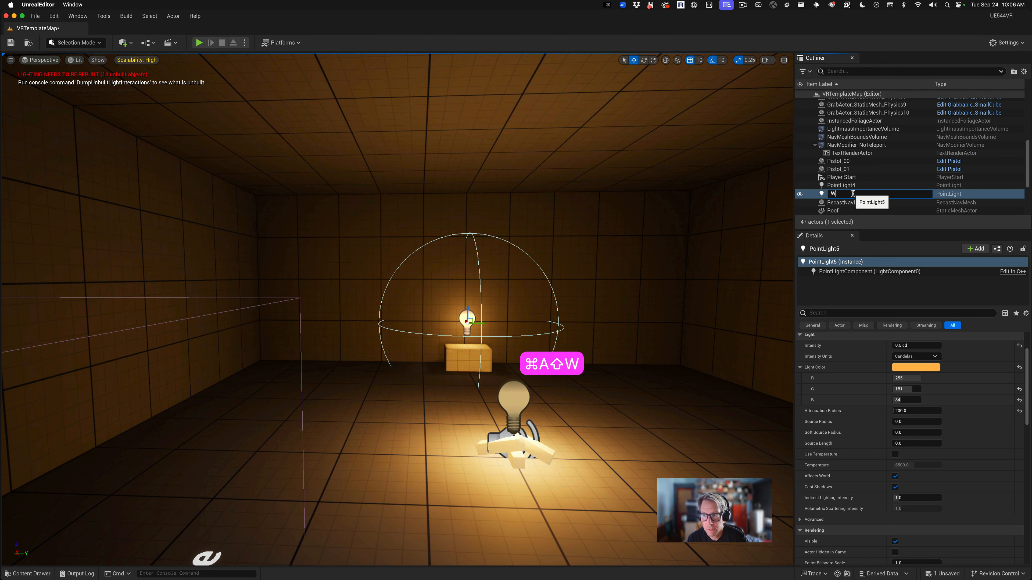
pyautogui.write('allLight')
pyautogui.press('Return')
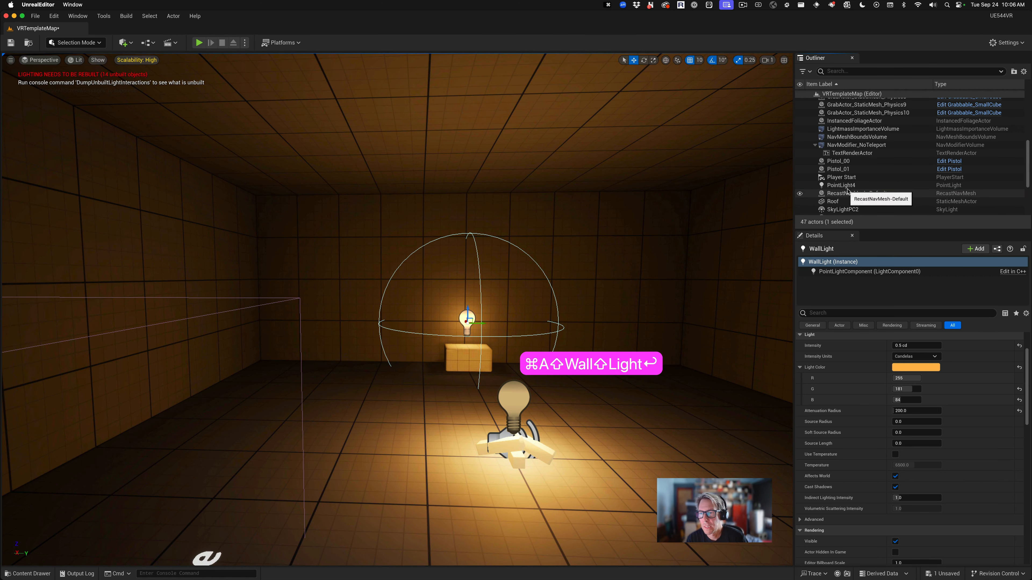
# Focus the view on PointLight4 above the fire logs and rename it as FireLIght.
pyautogui.click(846, 186)
pyautogui.doubleClick(845, 186)
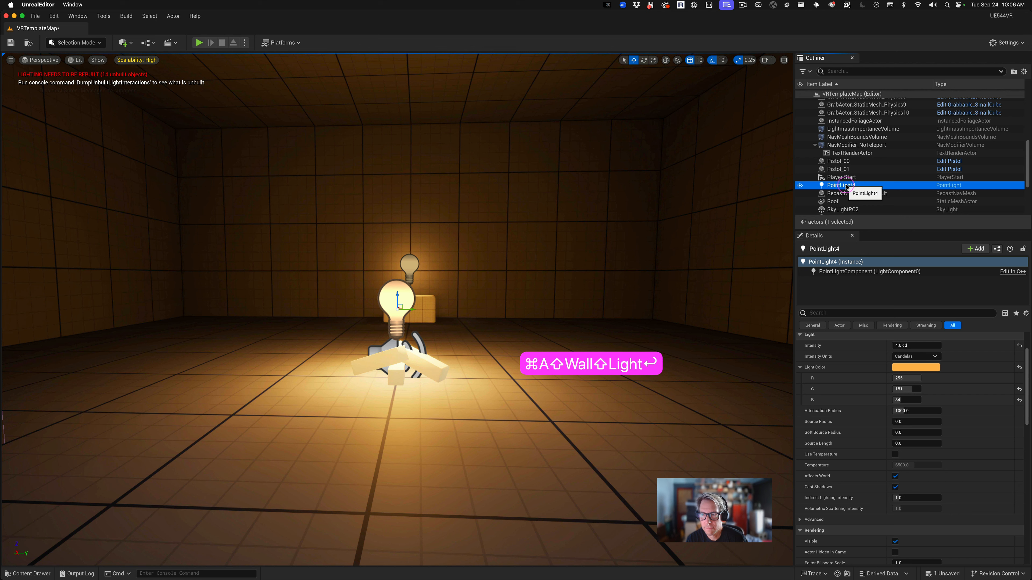
pyautogui.click(845, 186)
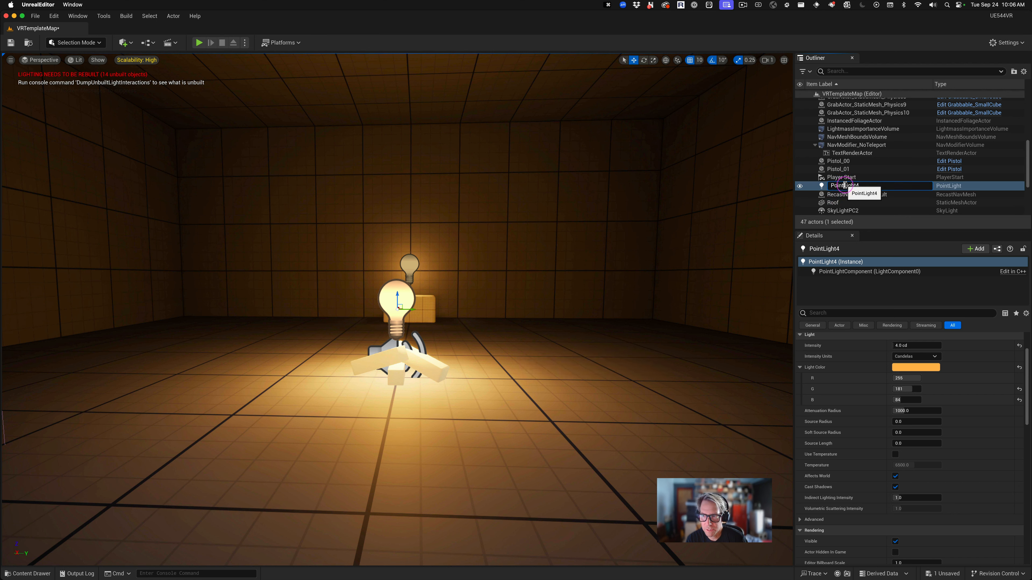
pyautogui.doubleClick(844, 186)
pyautogui.write('FireLight')
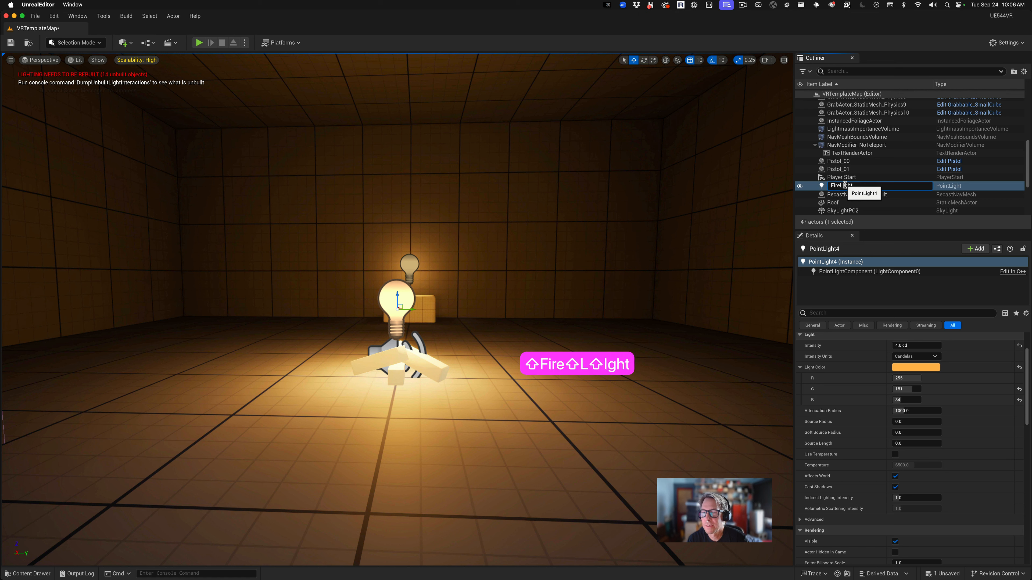
pyautogui.press('Return')
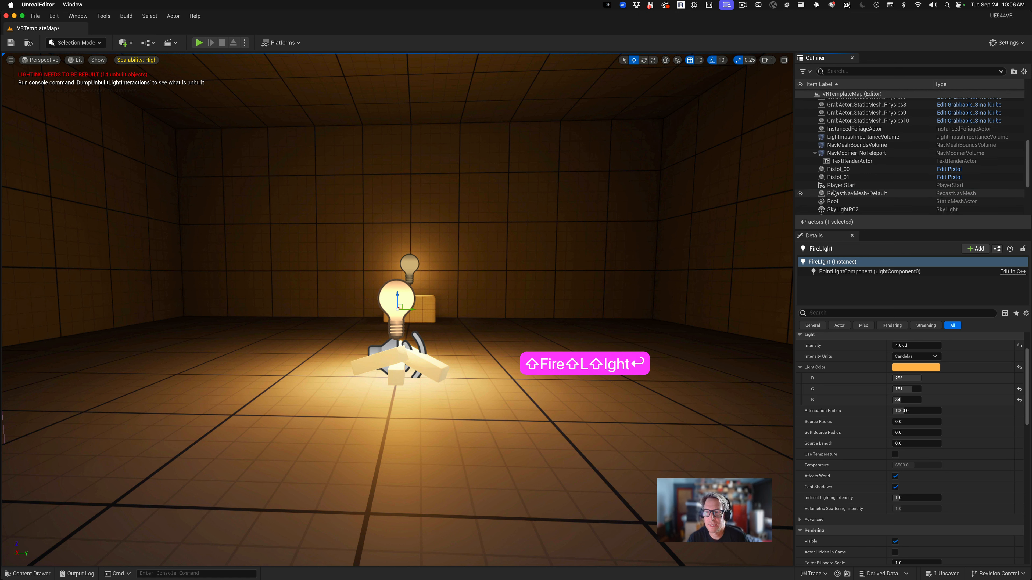
# Select the fire light and the wall light in turn in the scene to check their new names in the actor list.
pyautogui.scroll(-5, 842, 189)
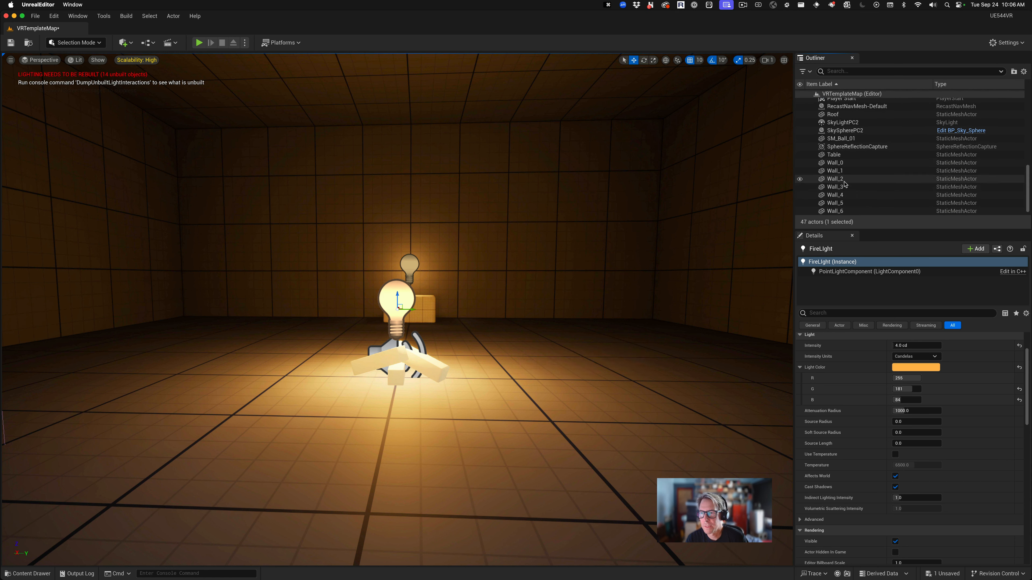
pyautogui.scroll(7, 841, 191)
pyautogui.click(384, 297)
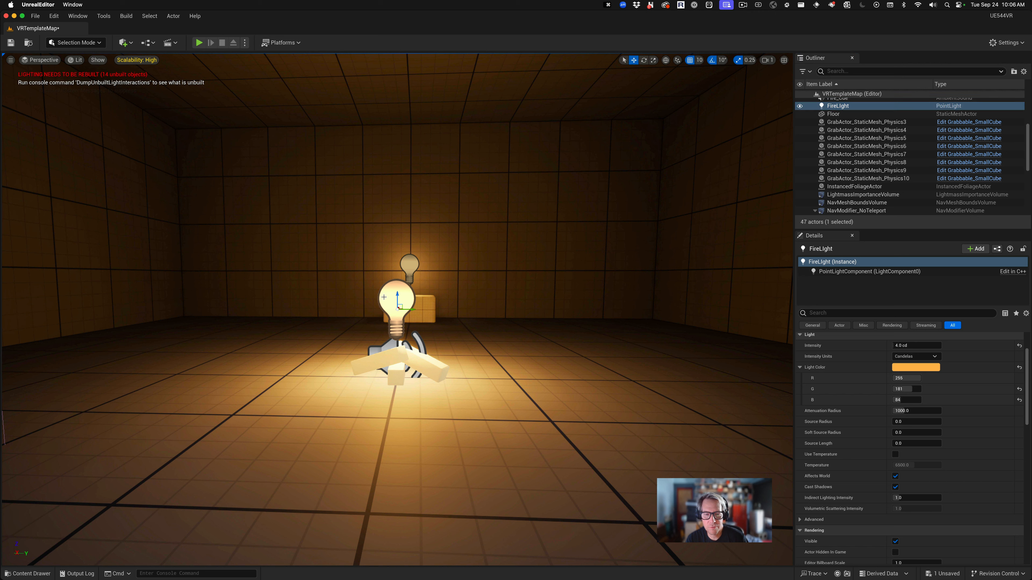
pyautogui.click(400, 265)
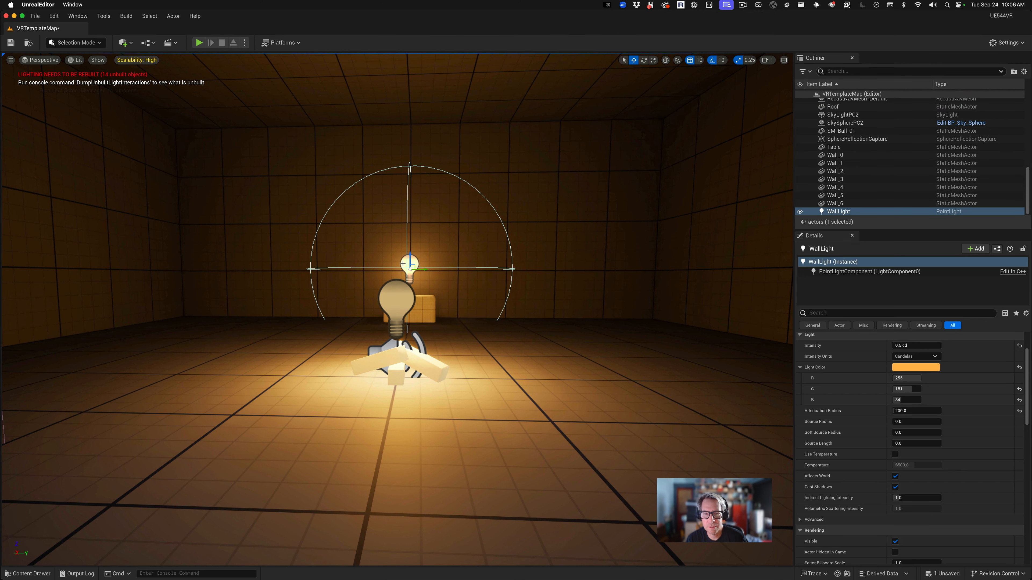
pyautogui.click(391, 306)
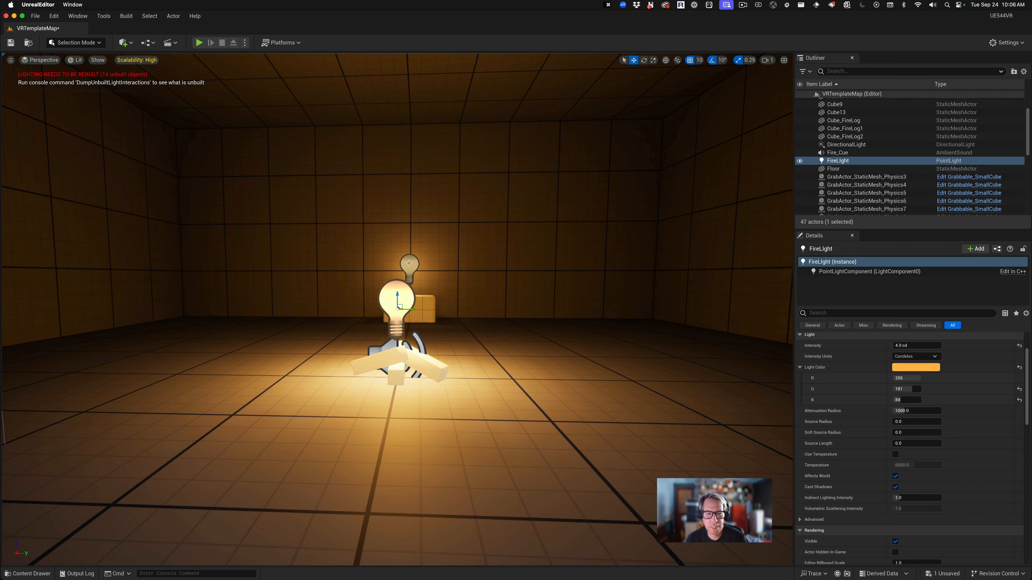
# Turn to the No Teleport Zone and select the floor, followed by the NavModifier_NoTeleport volume, to inspect their details.
pyautogui.moveTo(293, 264); pyautogui.dragTo(283, 263, button='right')
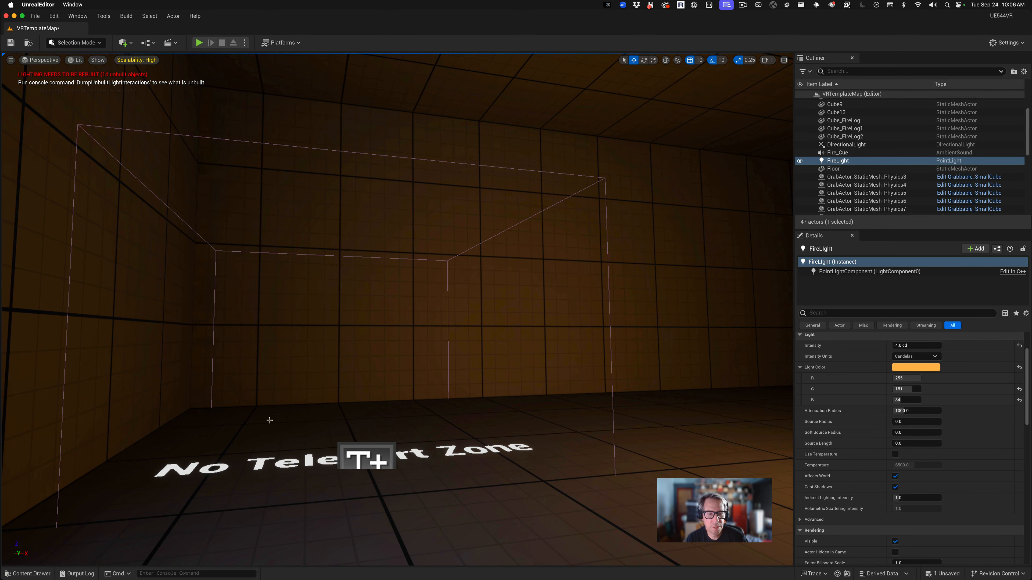
pyautogui.click(281, 459)
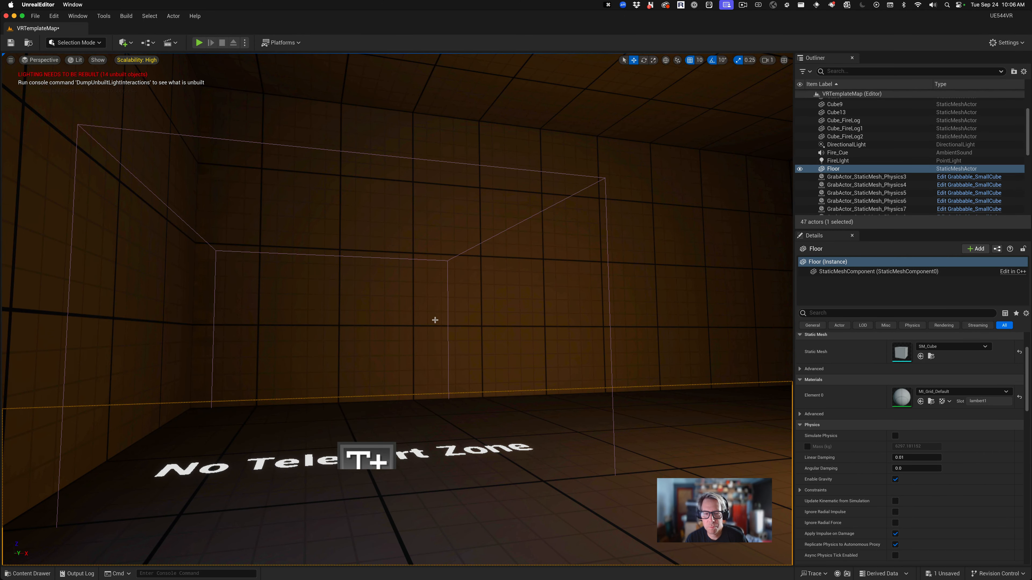
pyautogui.click(447, 314)
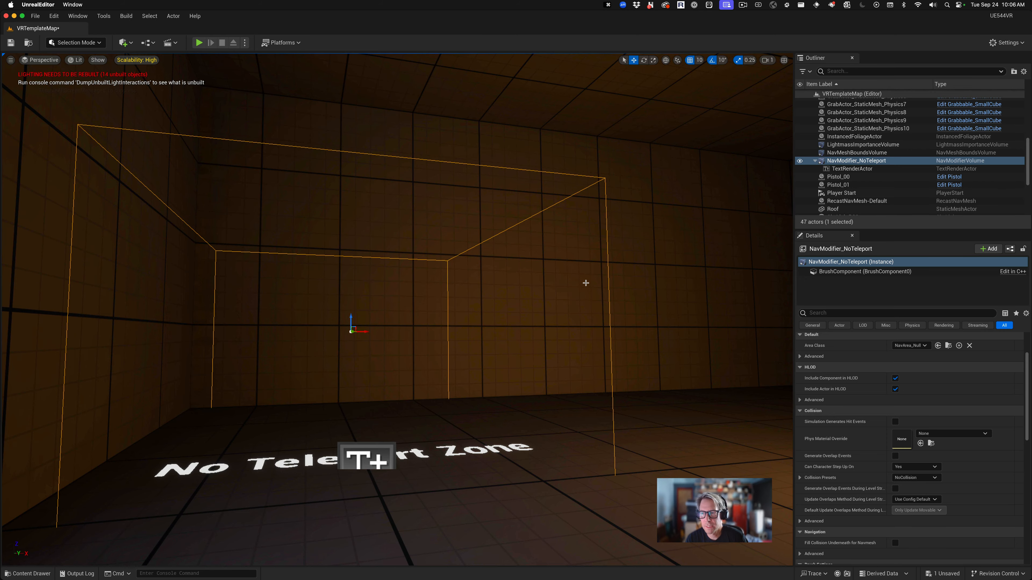
# Fly the camera out of the dark room and around the level to view the whole building from above.
pyautogui.moveTo(379, 254); pyautogui.dragTo(379, 254, button='right')
pyautogui.press('w')
pyautogui.press('w')
pyautogui.press('w')
pyautogui.press('w')
pyautogui.press('s')
pyautogui.press('s')
pyautogui.press('s')
pyautogui.press('s')
pyautogui.press('w')
pyautogui.press('w')
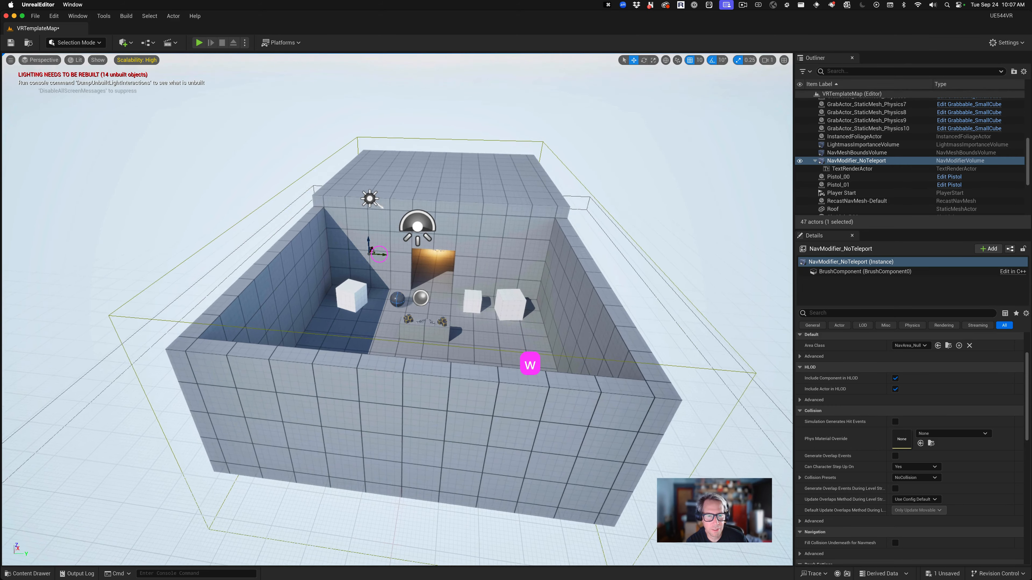
pyautogui.press('w')
pyautogui.moveTo(380, 254); pyautogui.dragTo(379, 254, button='right')
pyautogui.press('w')
pyautogui.press('s')
pyautogui.press('w')
pyautogui.press('w')
pyautogui.press('w')
pyautogui.press('w')
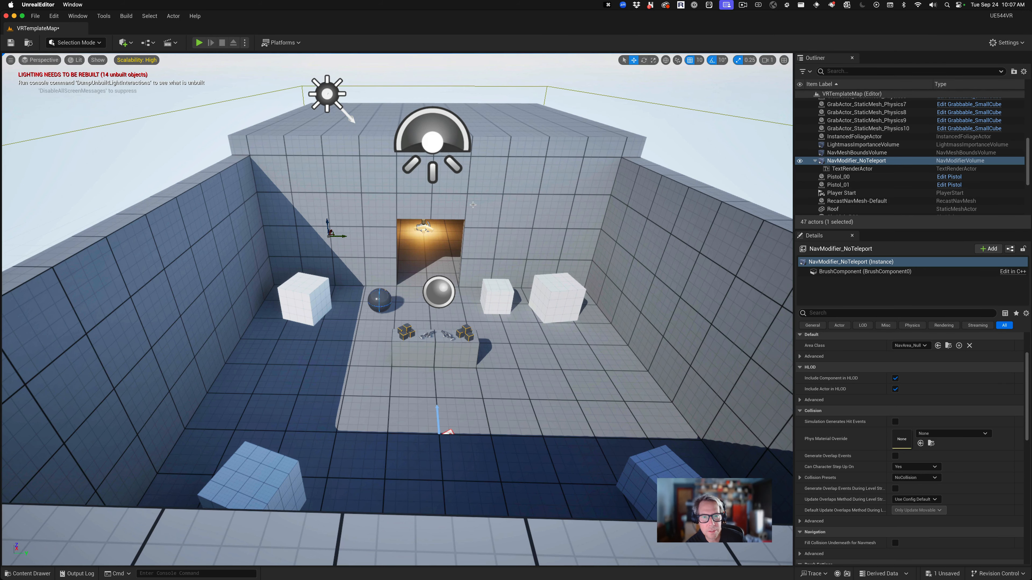
# Move the camera back and forth over the open courtyard to frame the entire building from outside.
pyautogui.scroll(-4, 473, 205)
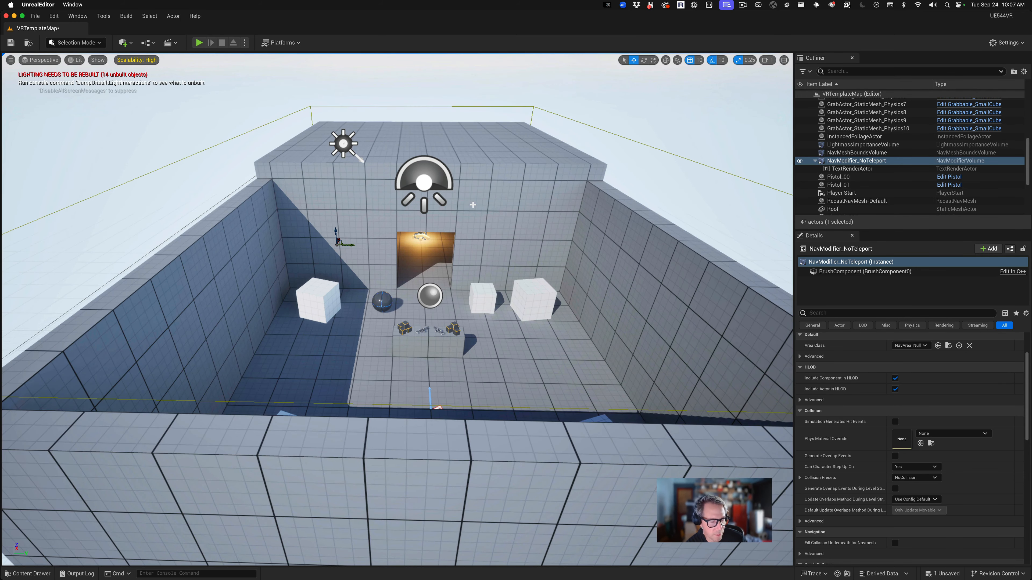
pyautogui.scroll(-8, 473, 205)
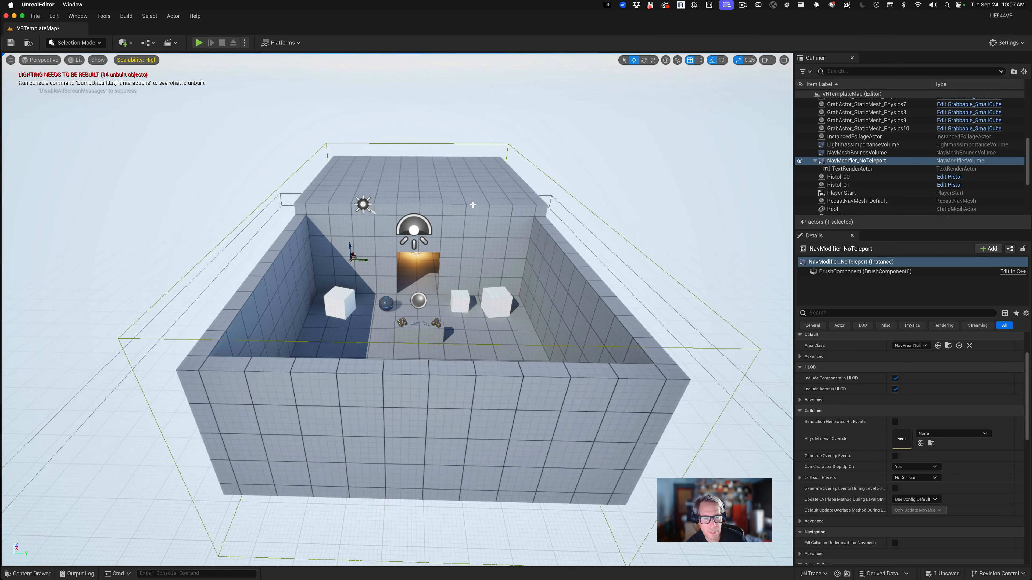
pyautogui.scroll(6, 473, 204)
pyautogui.scroll(-3, 473, 205)
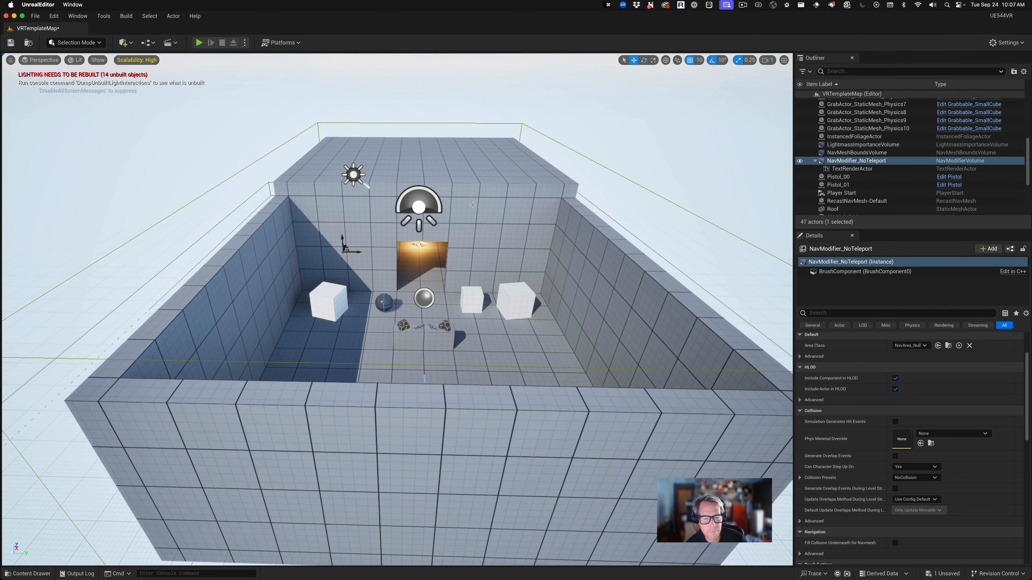
# Identify the building's front wall, Wall_0, by comparing it with Wall_1, and delete it to open the courtyard.
pyautogui.scroll(-3, 473, 205)
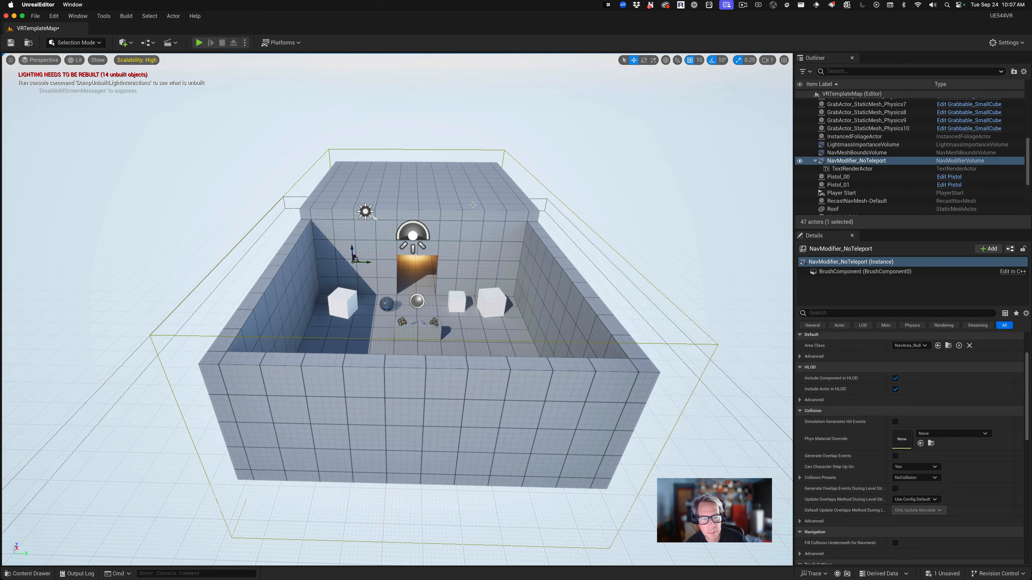
pyautogui.click(439, 373)
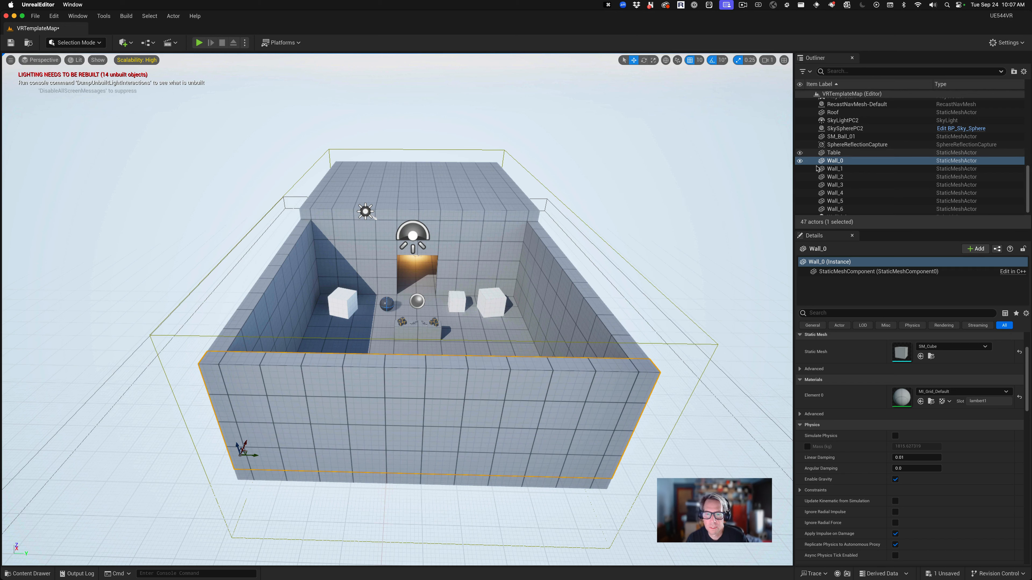
pyautogui.click(836, 168)
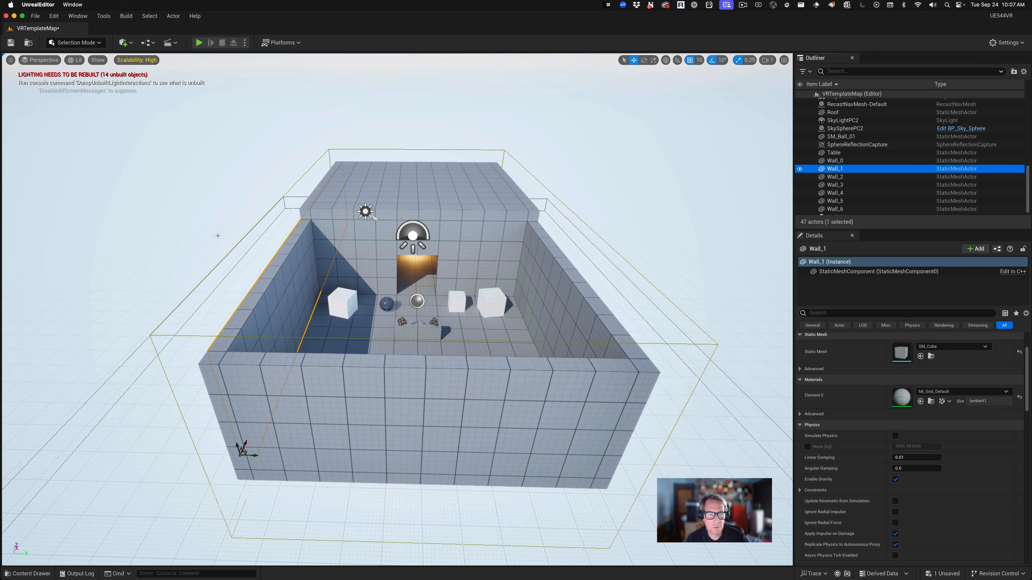
pyautogui.click(836, 161)
pyautogui.press('Delete')
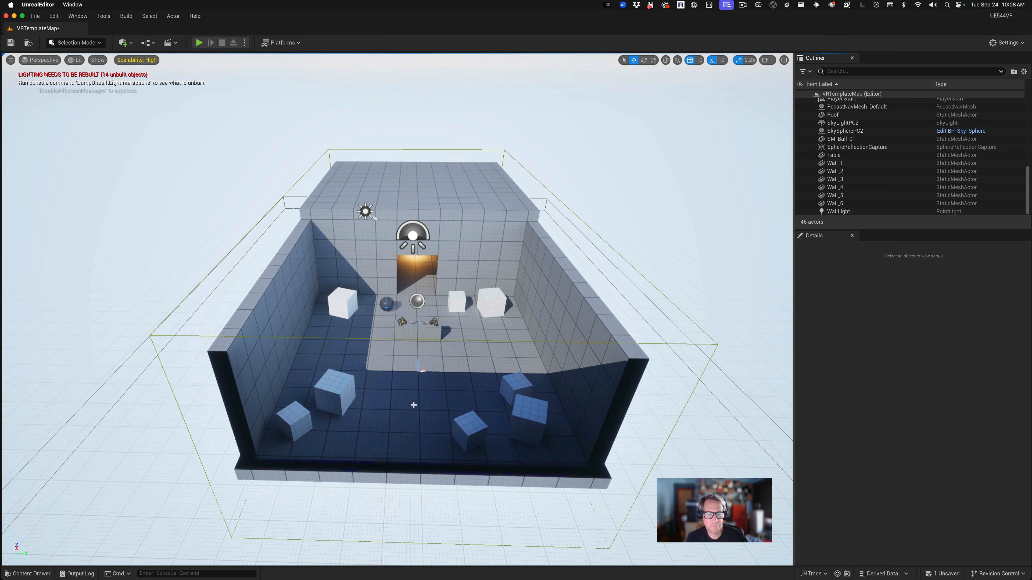
# Select the courtyard floor and duplicate it in place.
pyautogui.click(394, 410)
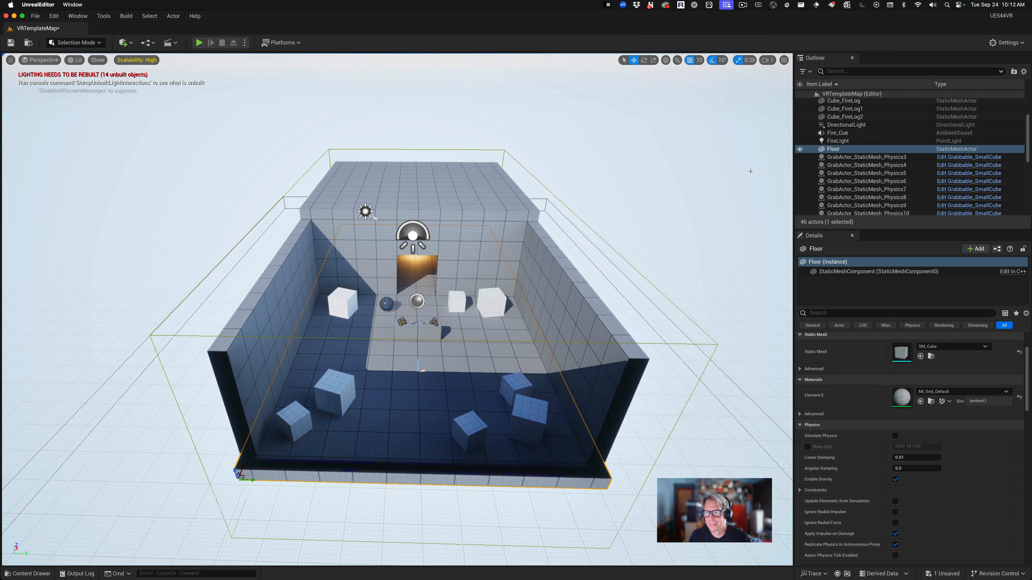
pyautogui.rightClick(831, 150)
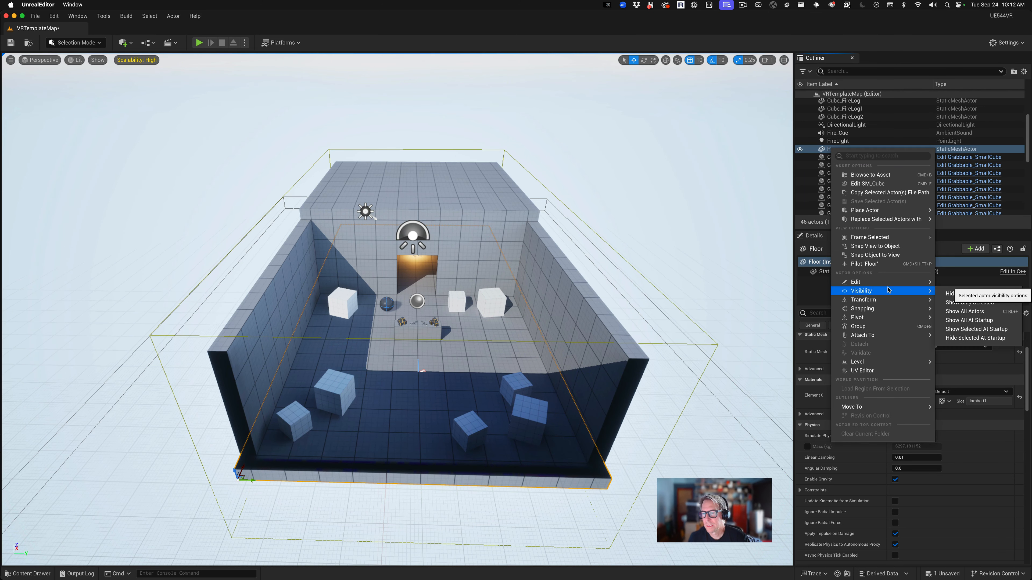
pyautogui.moveTo(883, 283)
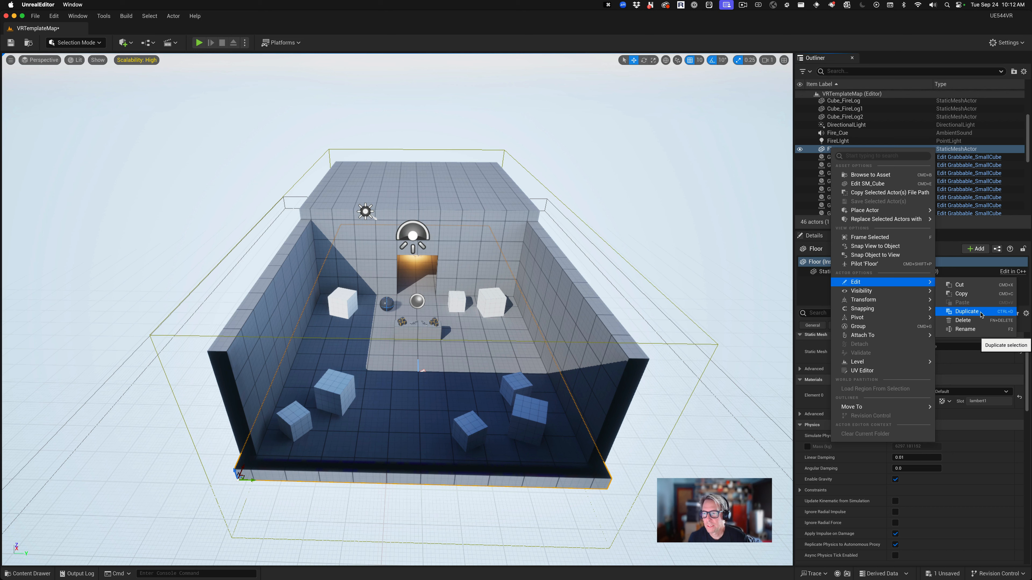
pyautogui.click(967, 311)
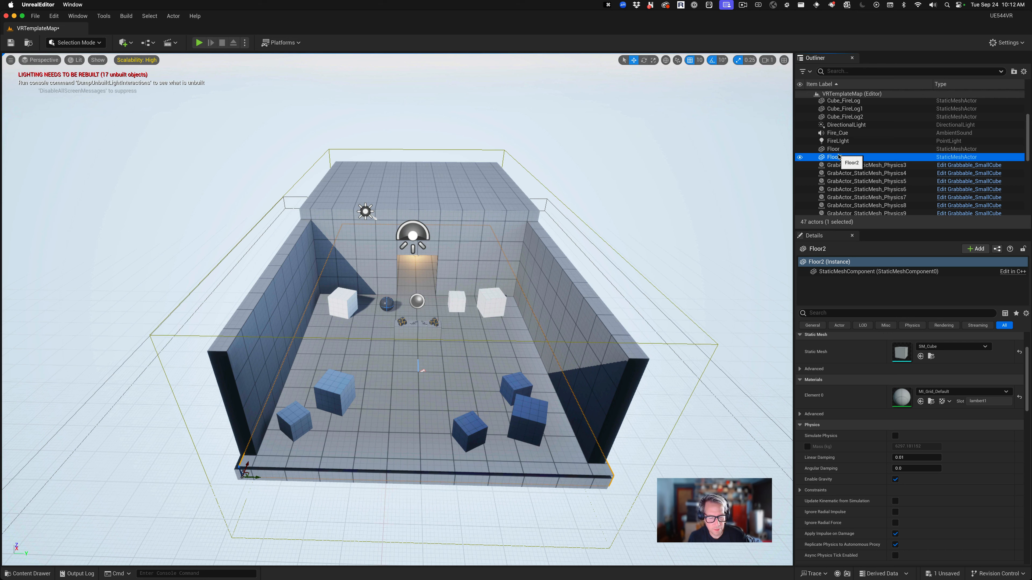
# Undo the floor duplication and the preceding selection change.
pyautogui.press('super+z')
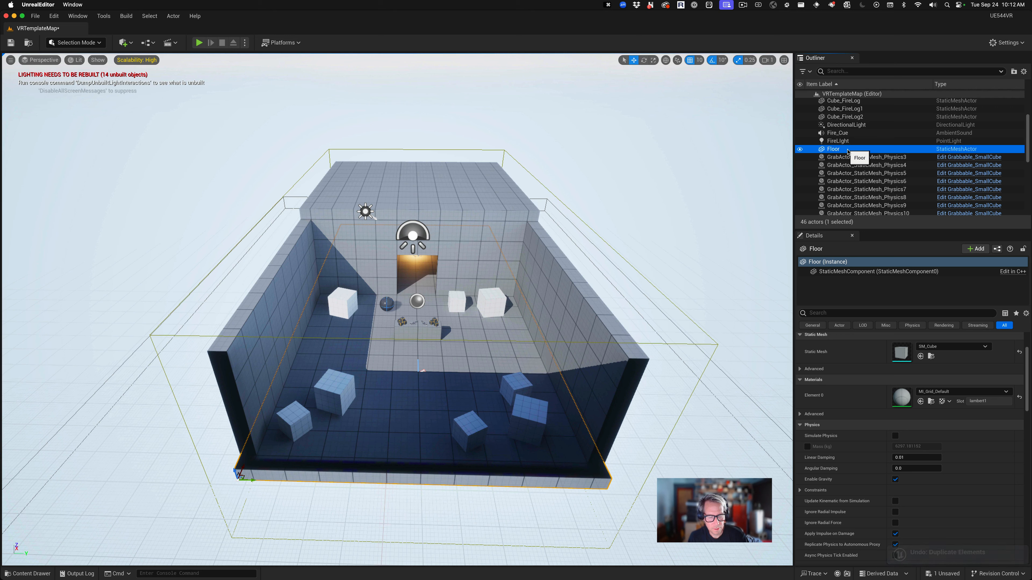
pyautogui.hotkey('ctrl', 'z')
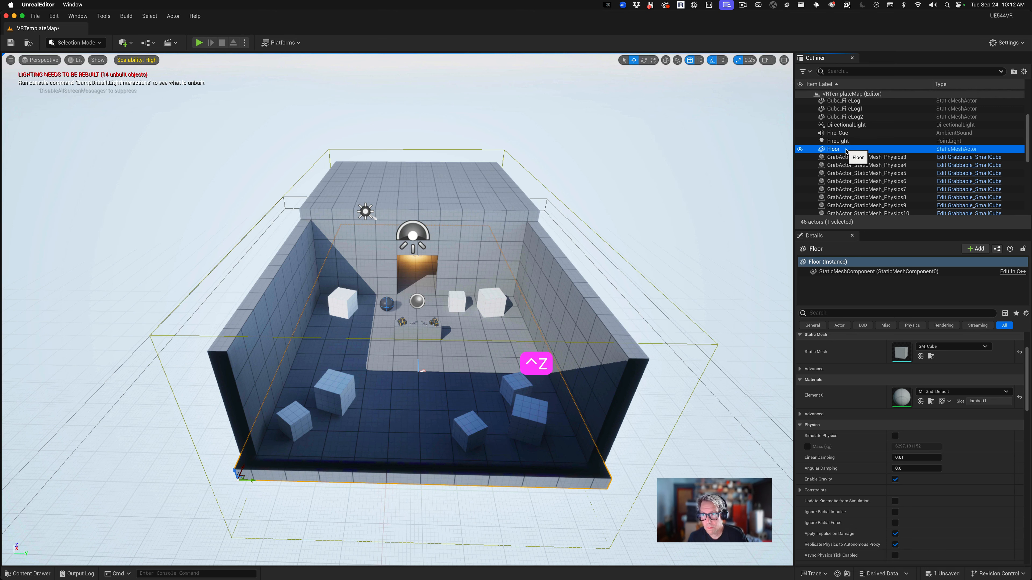
pyautogui.hotkey('ctrl', 'z')
pyautogui.hotkey('ctrl', 'z')
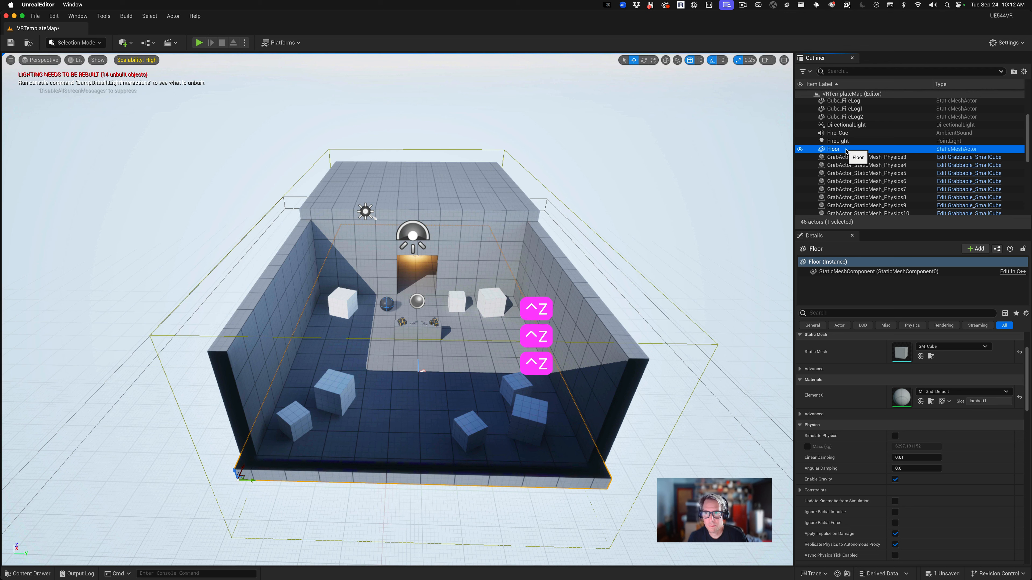
pyautogui.hotkey('ctrl', 'z')
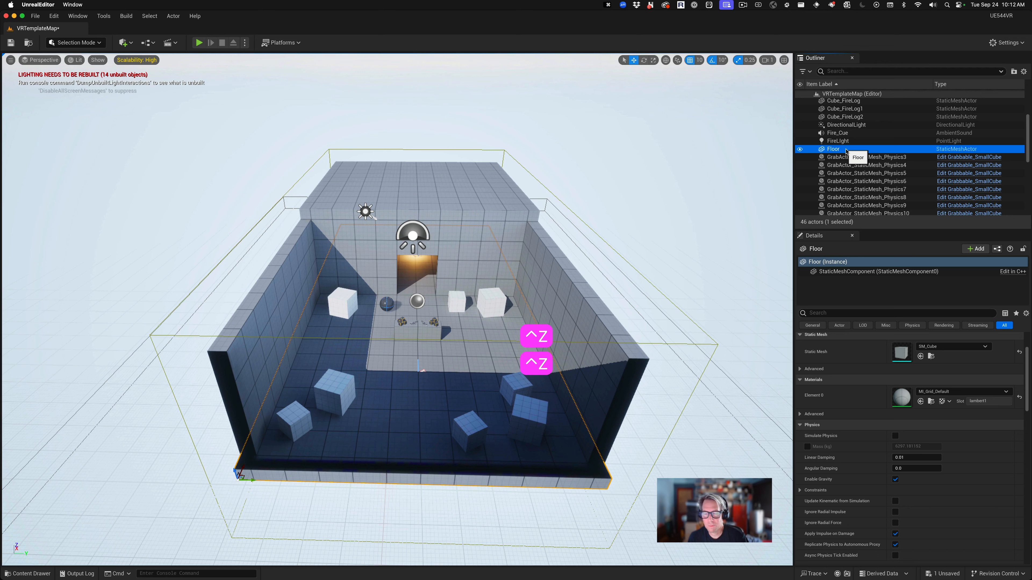
pyautogui.press('super+z')
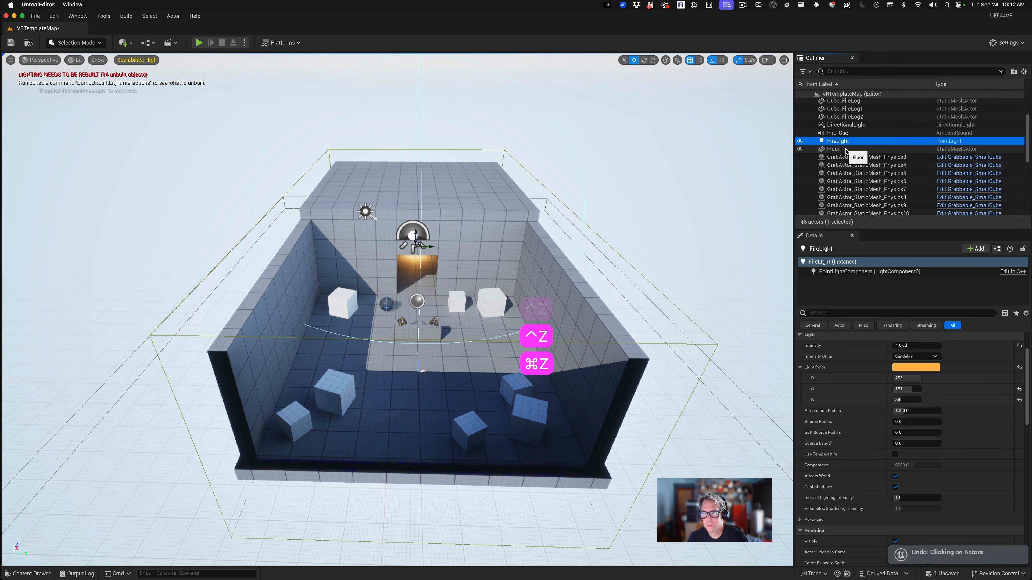
# Reselect the Floor actor and make a duplicate of it.
pyautogui.click(846, 151)
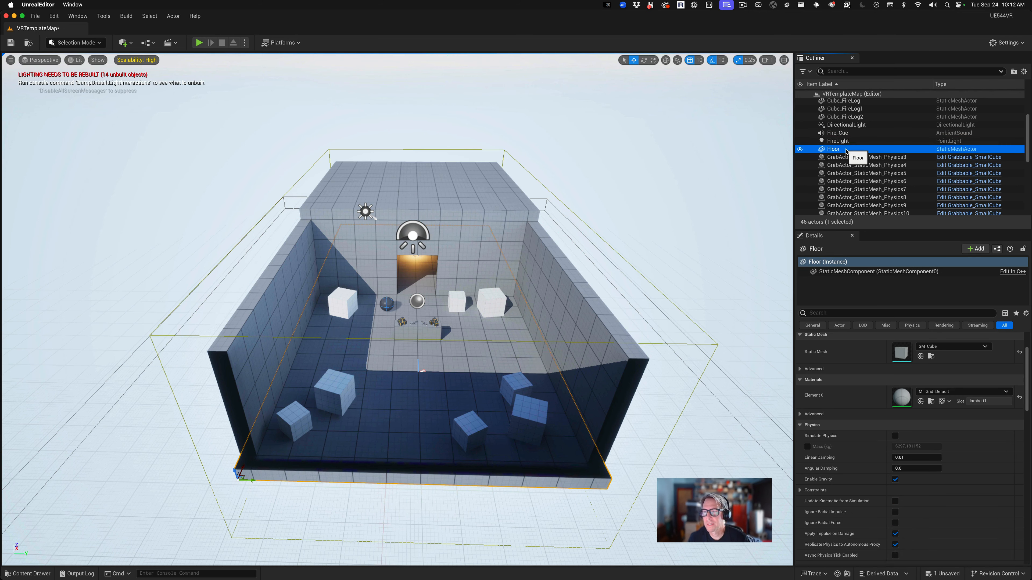
pyautogui.rightClick(845, 152)
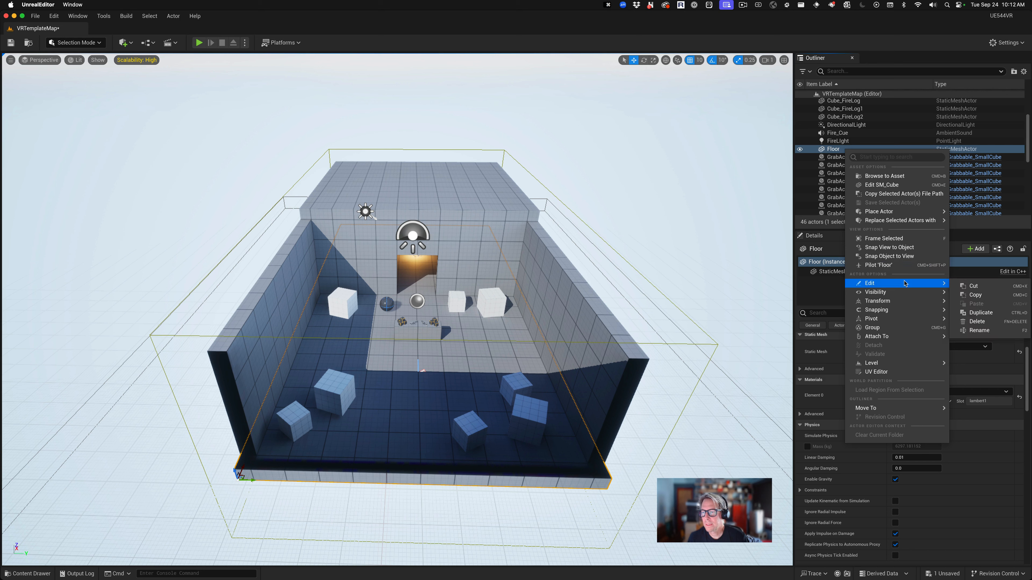
pyautogui.click(981, 313)
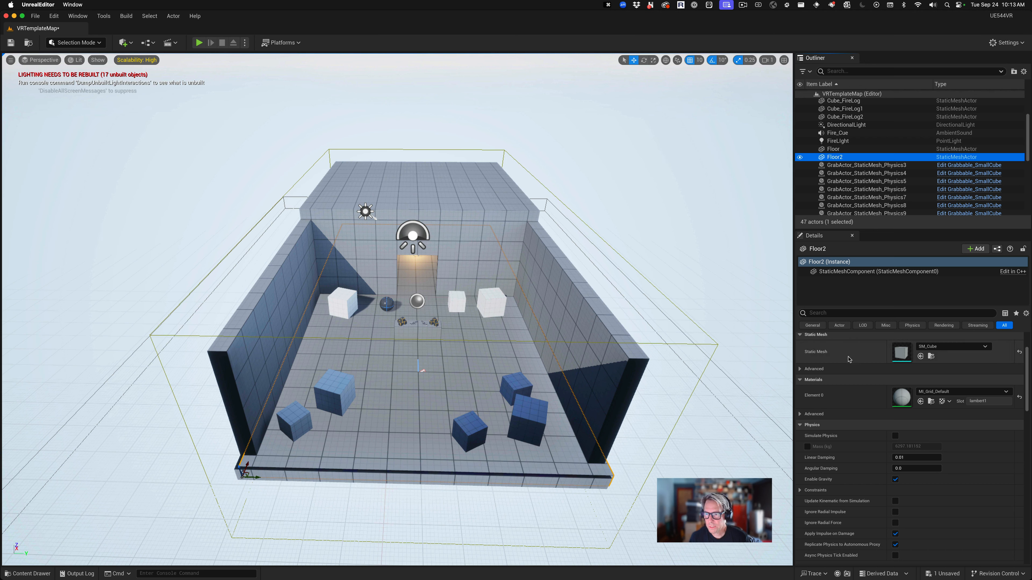
# Examine the duplicated floor's properties, from transform, mesh and material through physics, collision, lighting and rendering.
pyautogui.scroll(3, 857, 385)
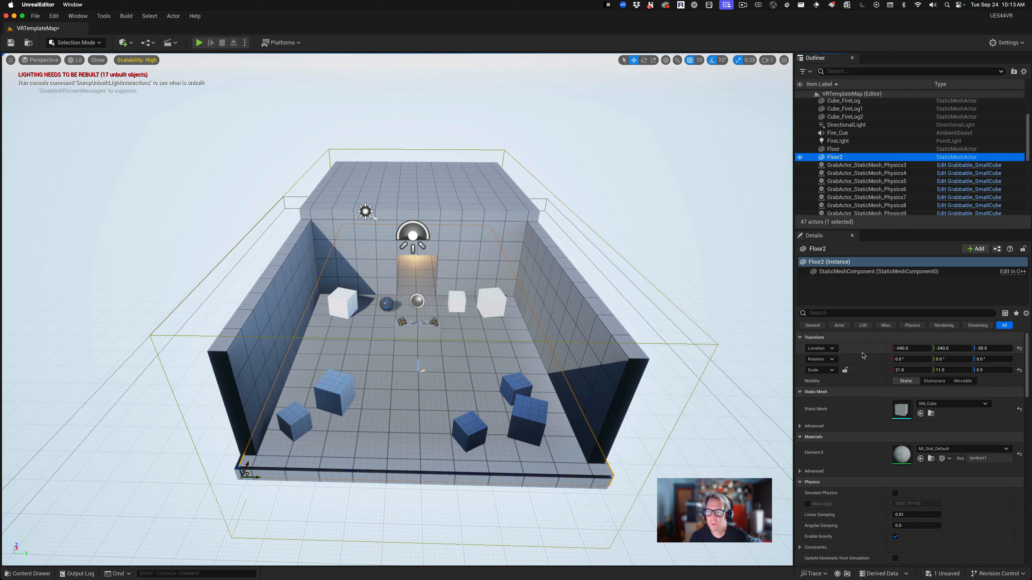
pyautogui.scroll(-5, 863, 356)
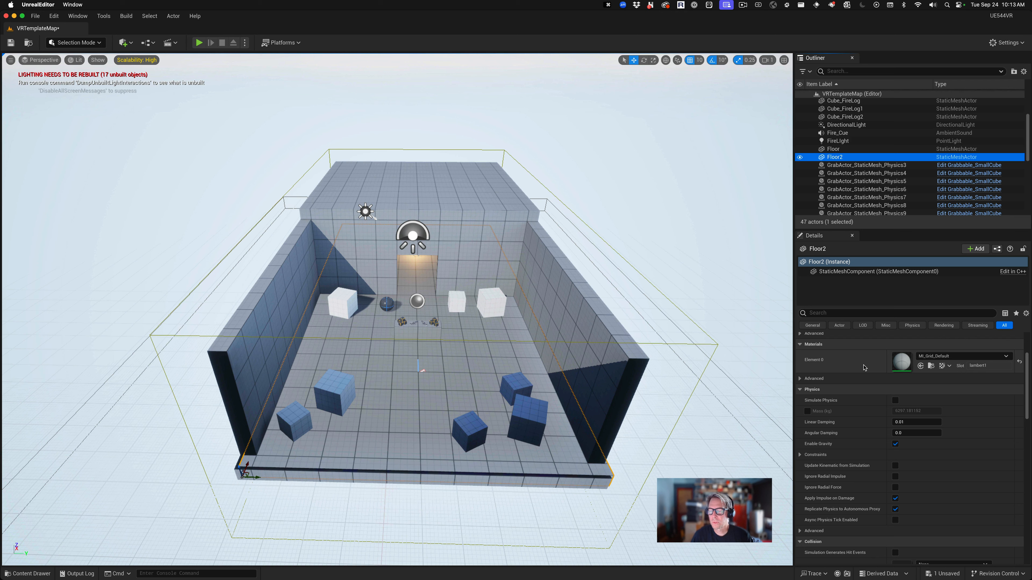
pyautogui.scroll(-2, 865, 369)
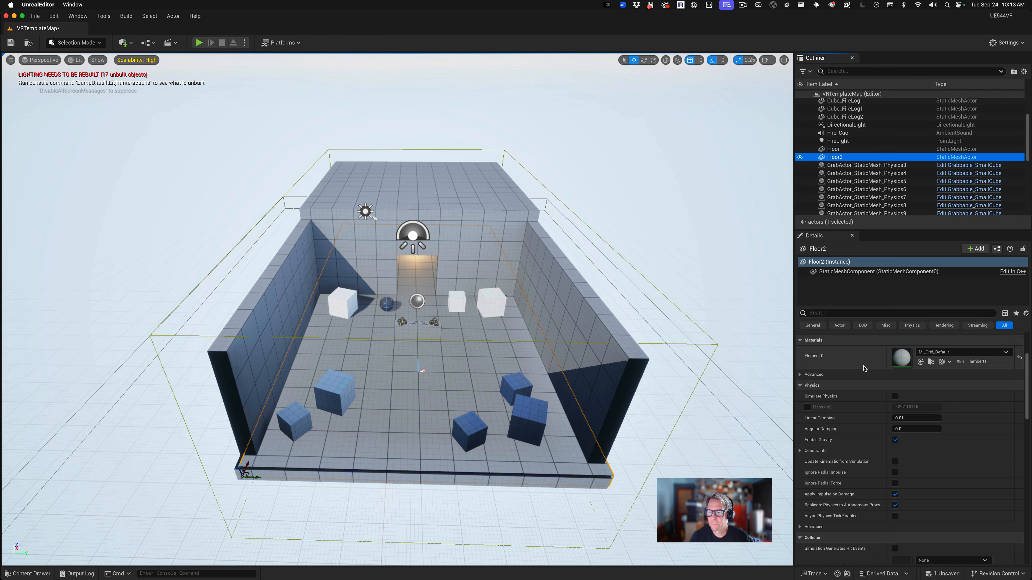
pyautogui.scroll(-3, 864, 369)
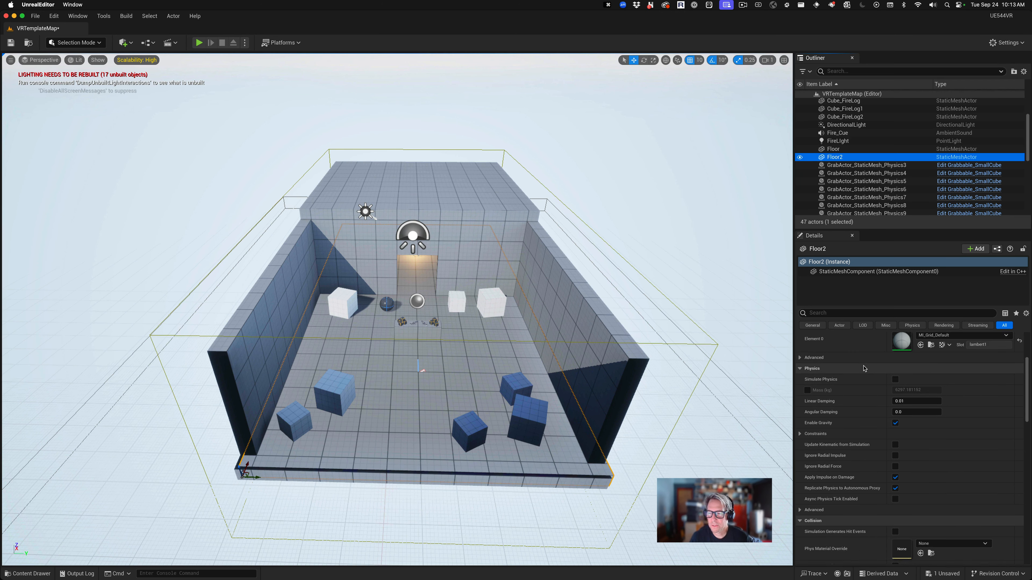
pyautogui.scroll(-2, 864, 369)
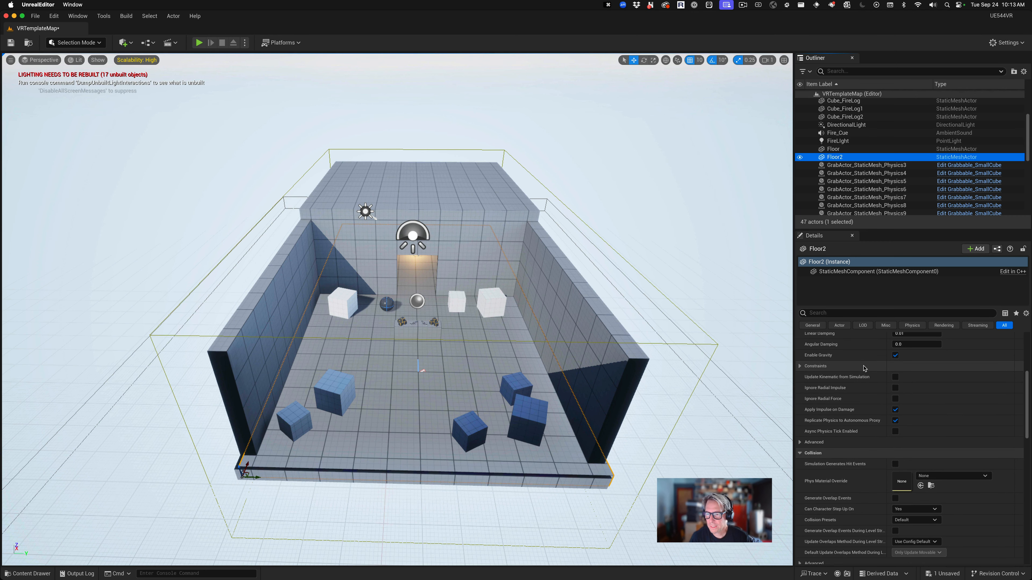
pyautogui.scroll(-2, 867, 381)
pyautogui.scroll(-9, 870, 392)
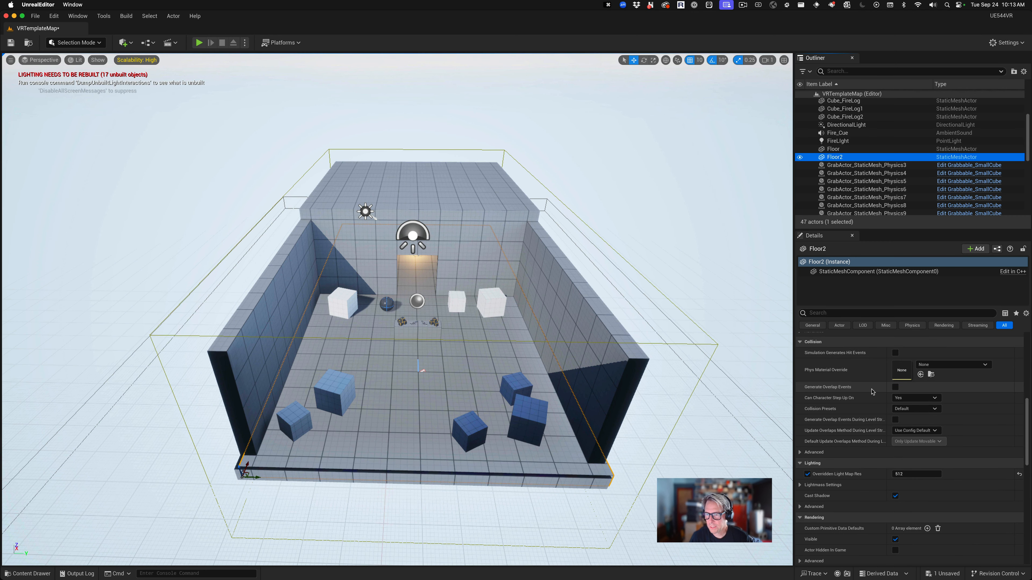
pyautogui.scroll(-6, 871, 392)
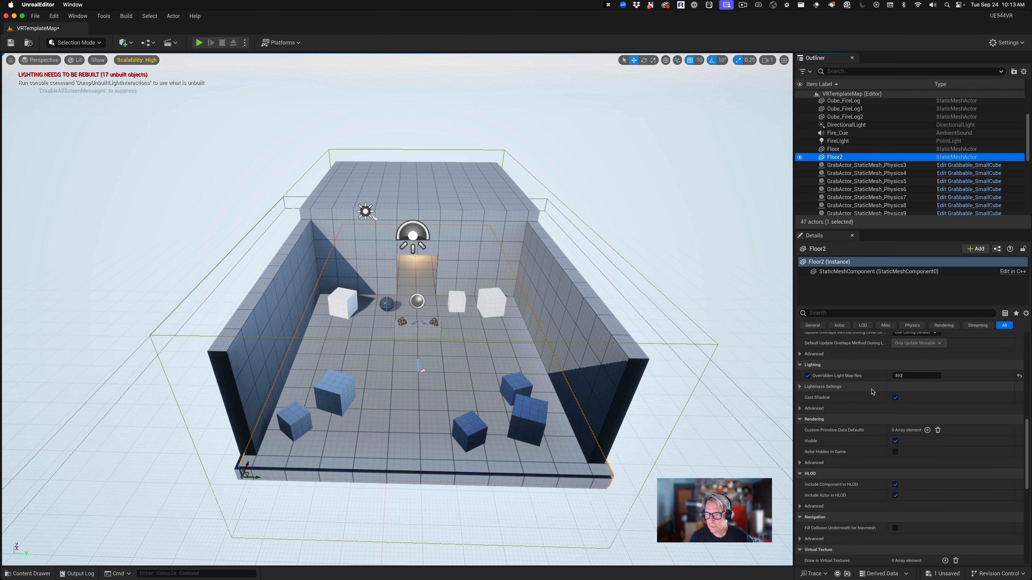
pyautogui.scroll(20, 871, 392)
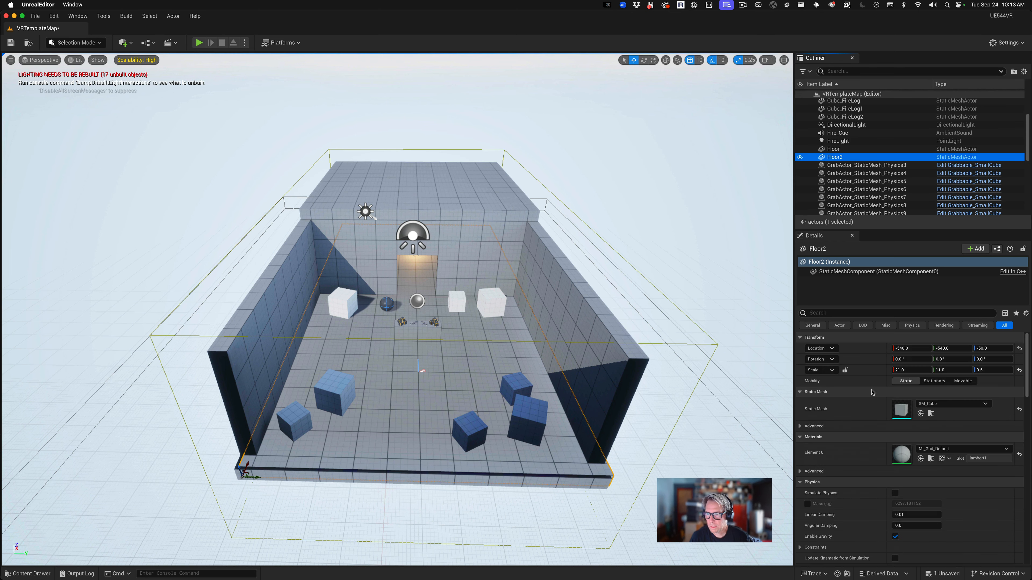
pyautogui.scroll(-8, 850, 432)
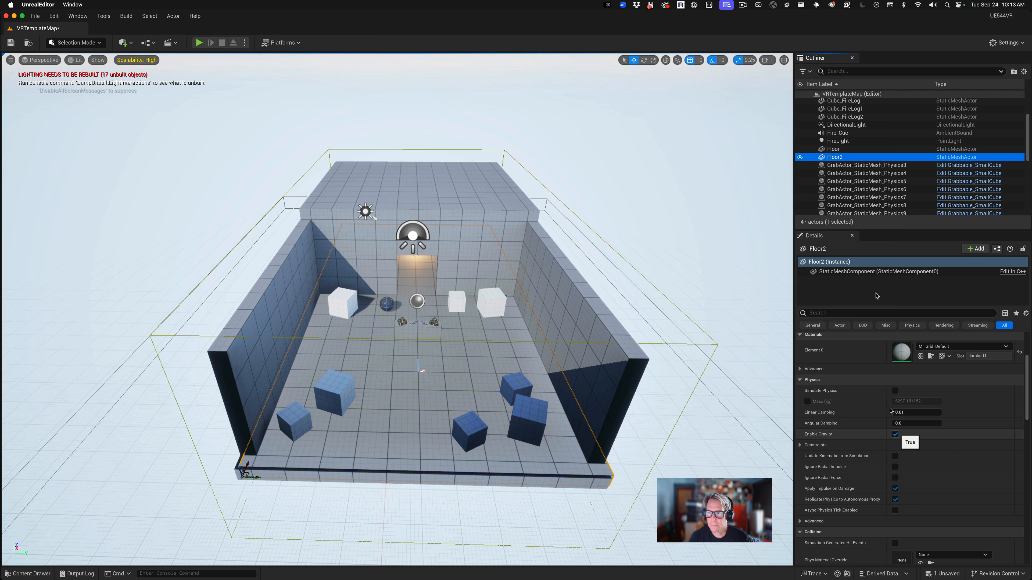
# Switch between Floor and Floor2 to compare their material and physics settings, including Enable Gravity.
pyautogui.click(848, 151)
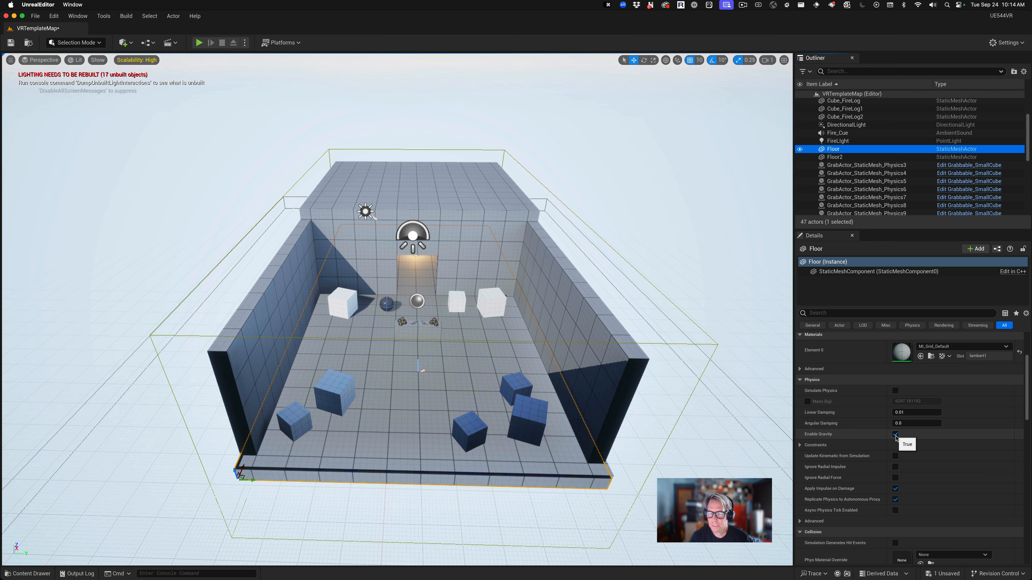
pyautogui.click(843, 158)
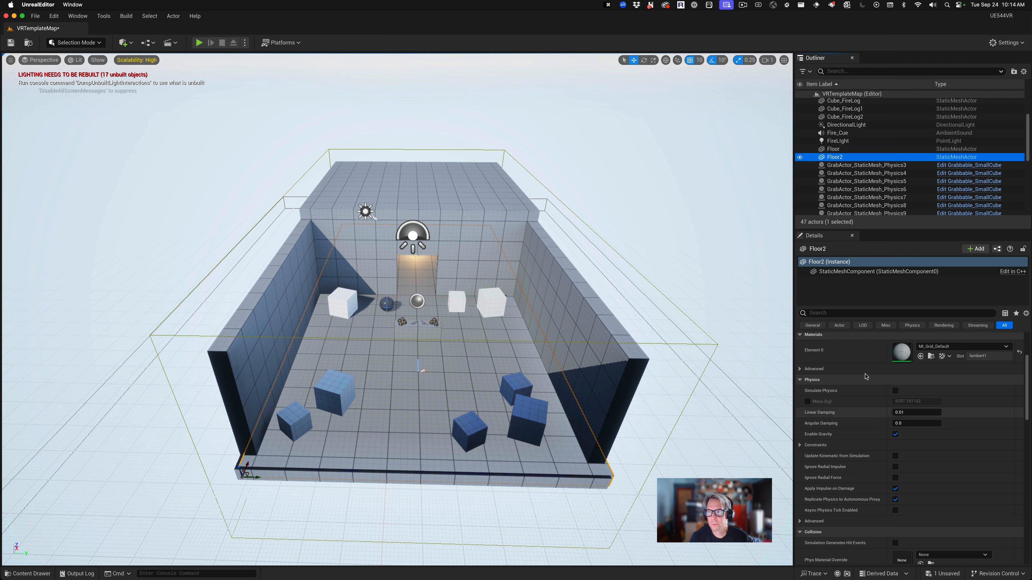
pyautogui.click(853, 150)
pyautogui.scroll(5, 850, 447)
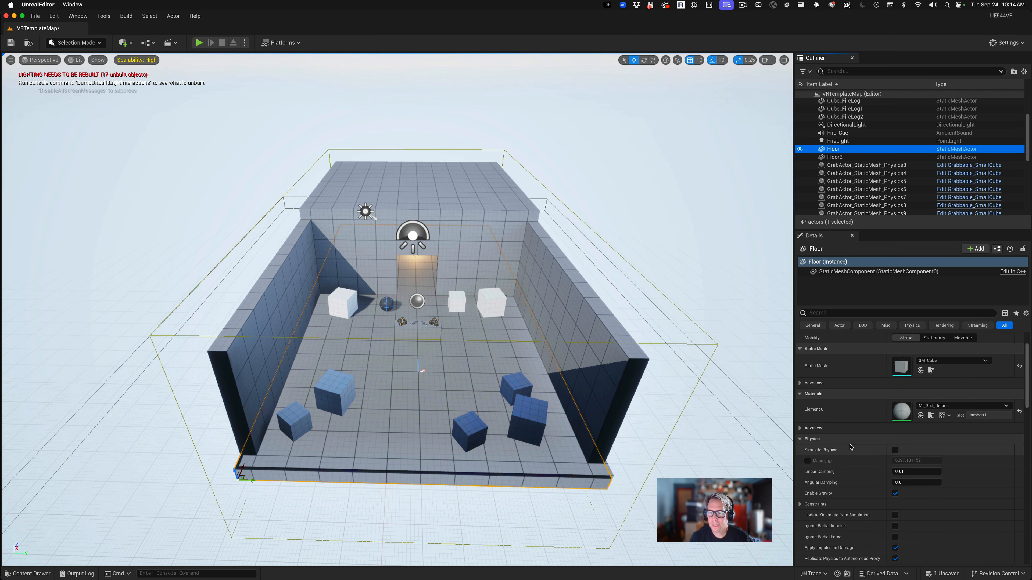
pyautogui.scroll(-10, 867, 440)
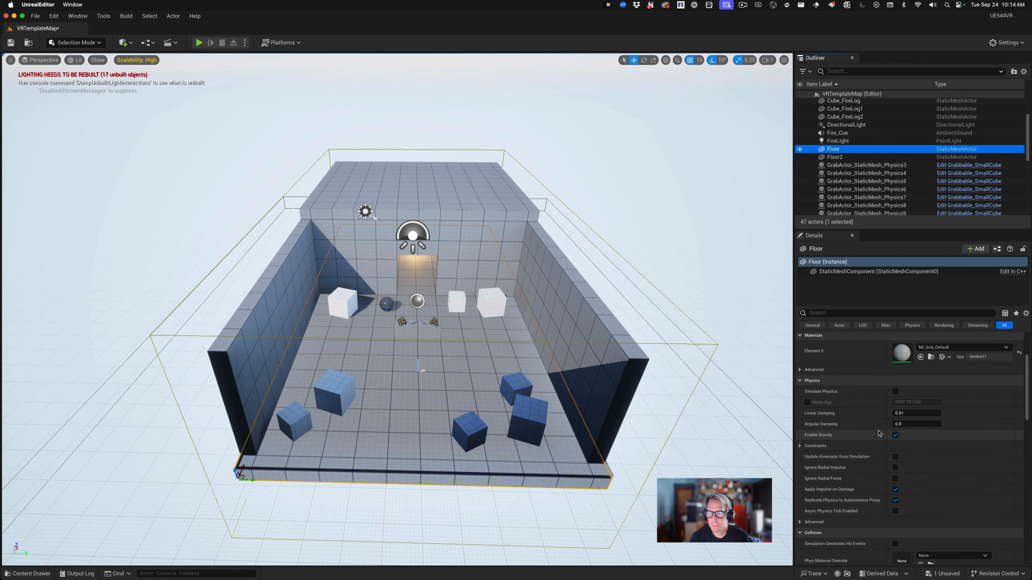
pyautogui.click(843, 160)
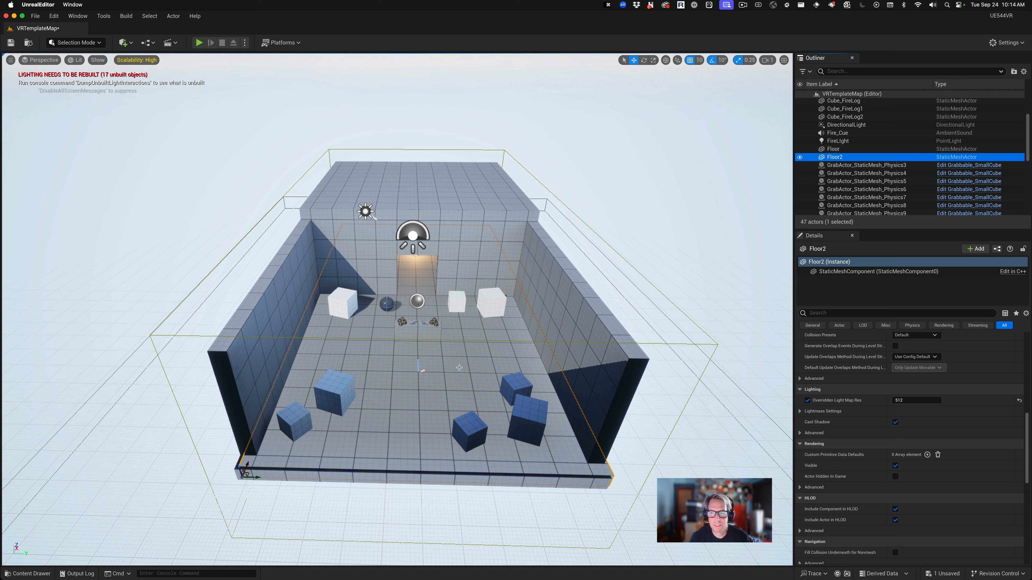
# Review Floor2's lighting, collision and physics settings, ending at its transform values.
pyautogui.scroll(1, 860, 417)
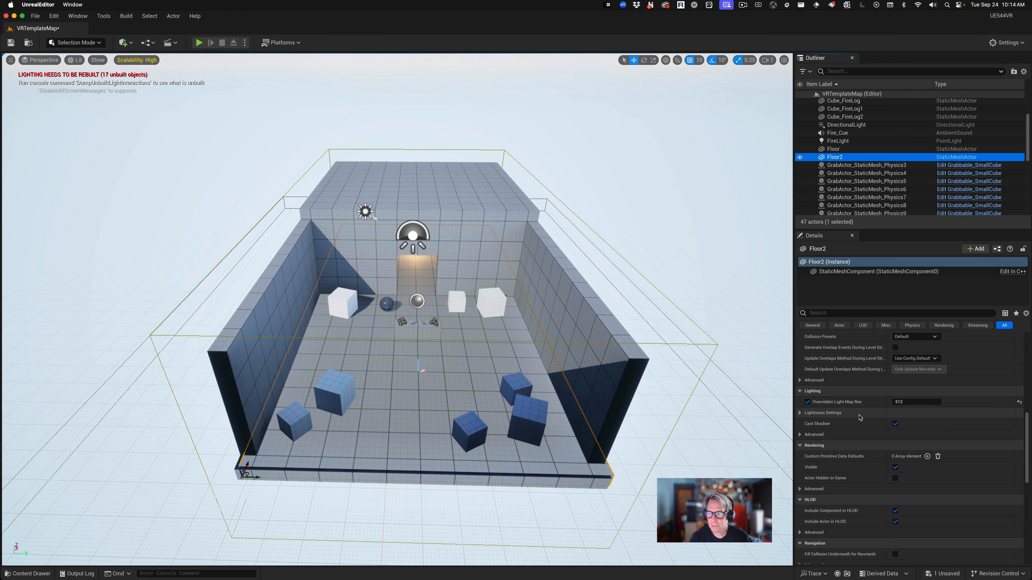
pyautogui.scroll(10, 859, 417)
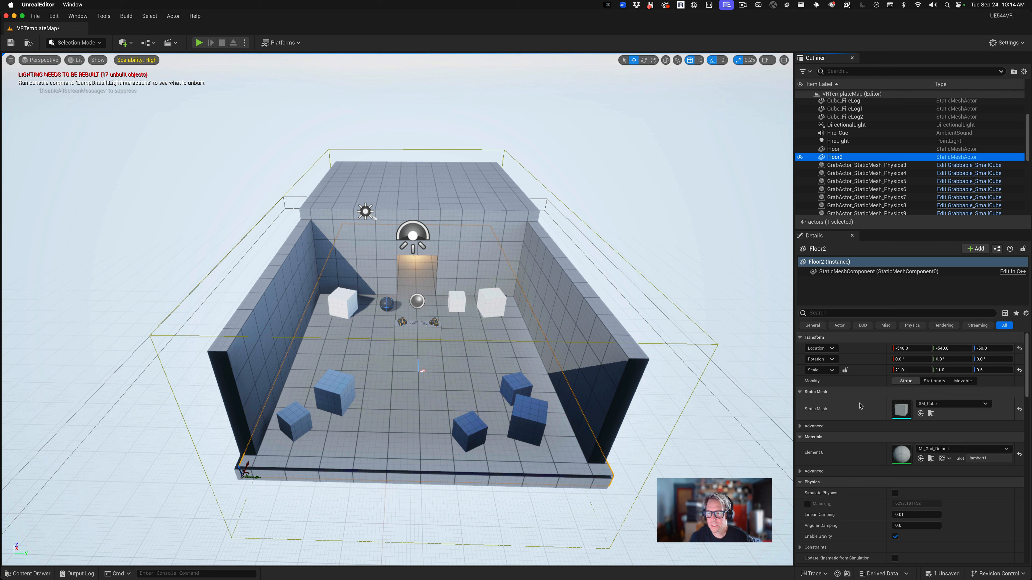
pyautogui.scroll(-10, 861, 405)
pyautogui.scroll(-3, 861, 405)
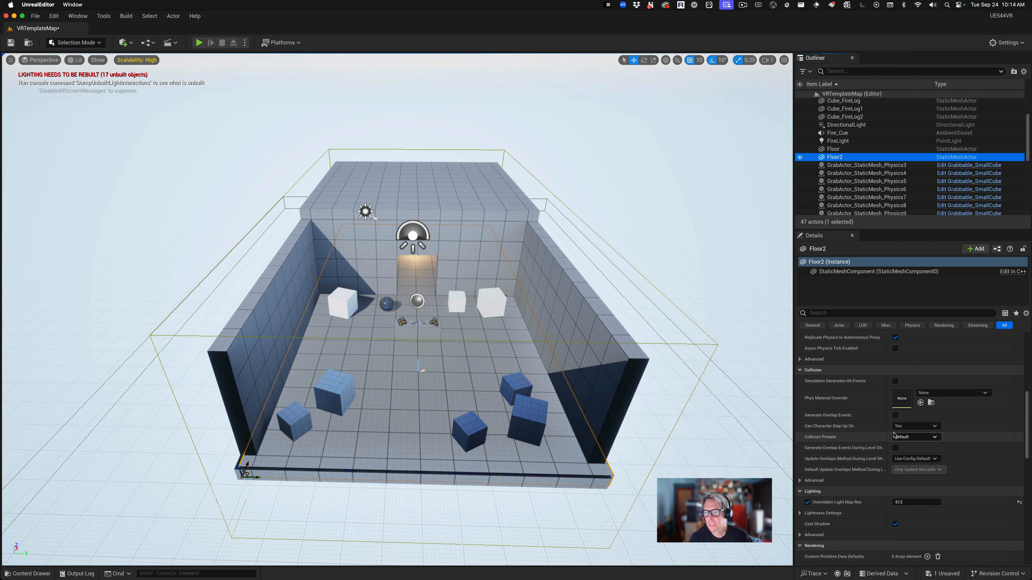
pyautogui.scroll(4, 906, 433)
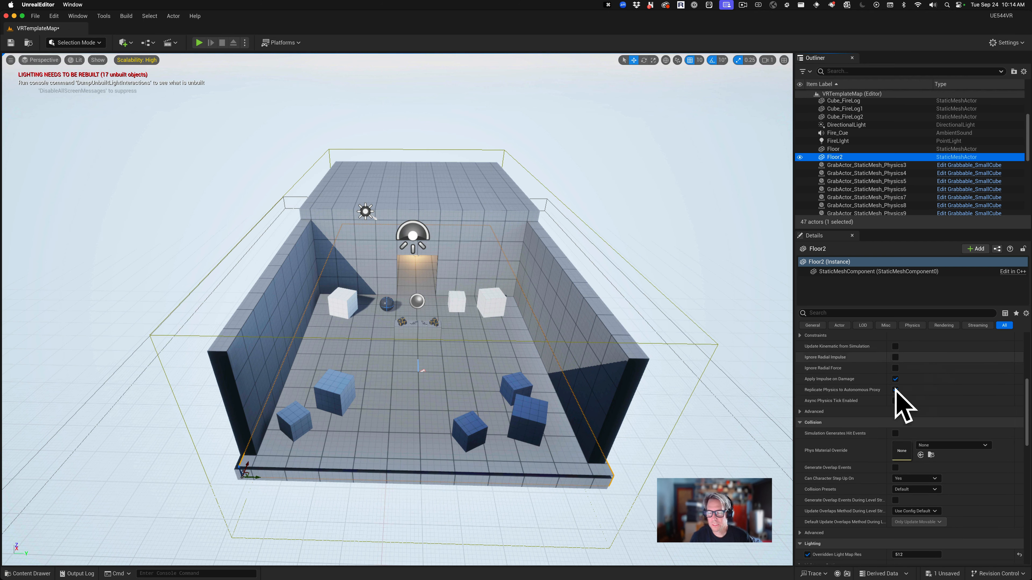
pyautogui.scroll(12, 906, 389)
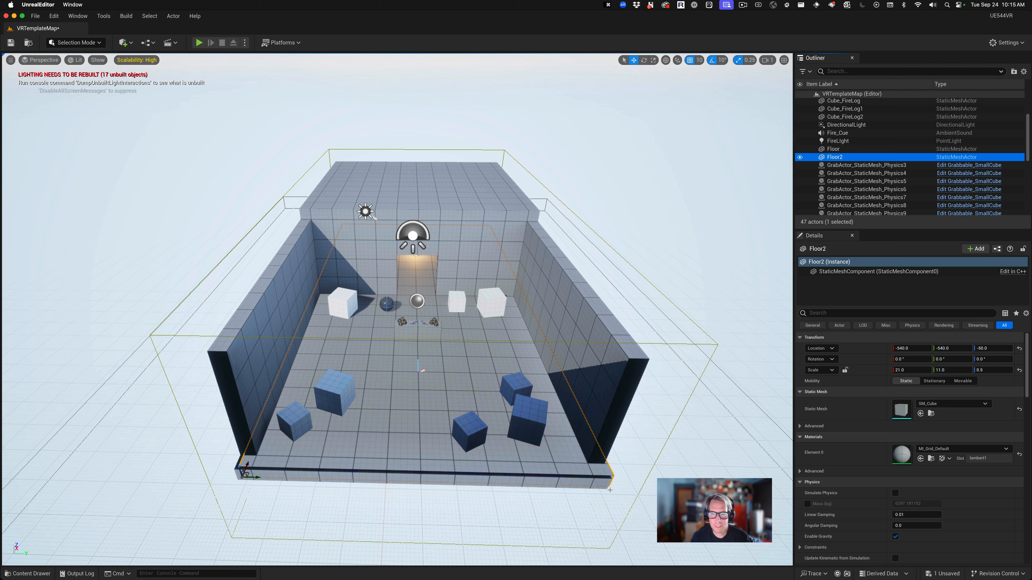
# Try a Z location of 0 for Floor2, and set it back to -50.
pyautogui.click(983, 349)
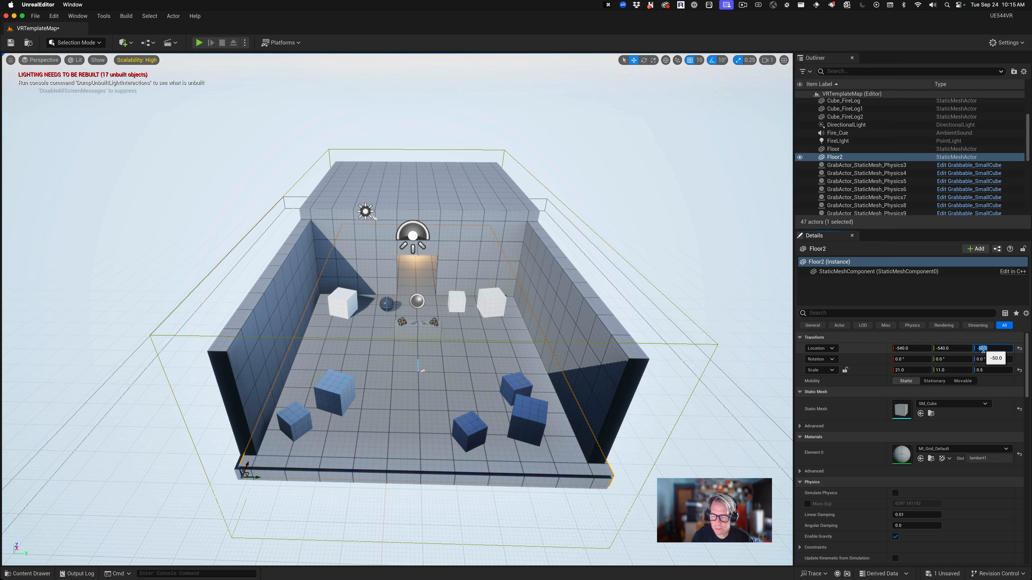
pyautogui.write('0')
pyautogui.press('Return')
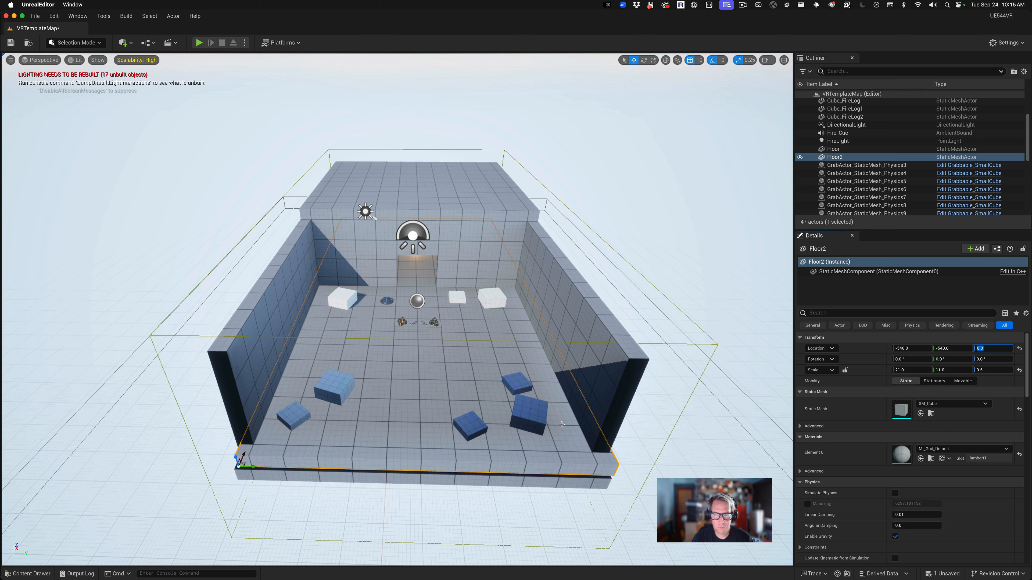
pyautogui.write('-50')
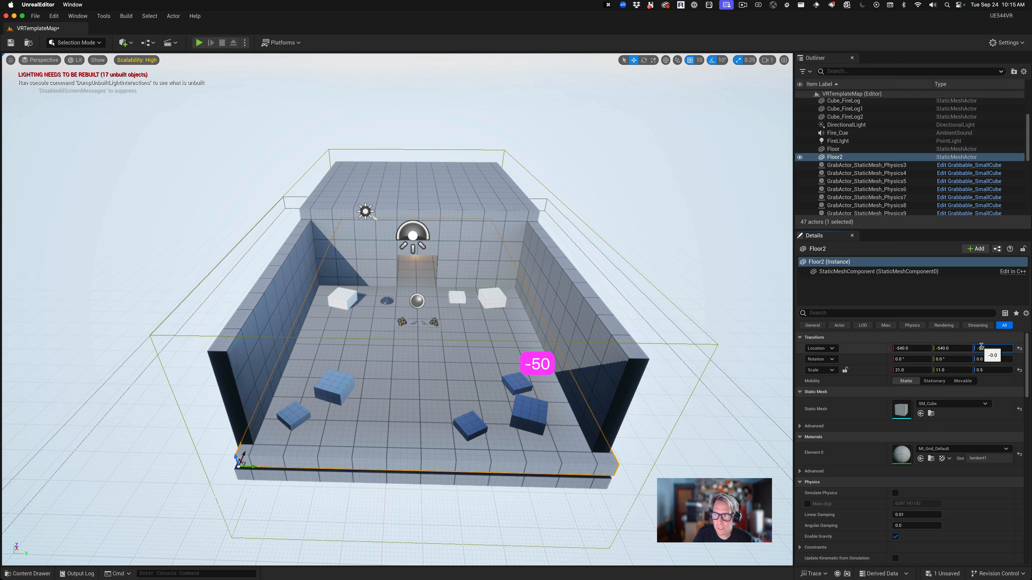
pyautogui.press('Return')
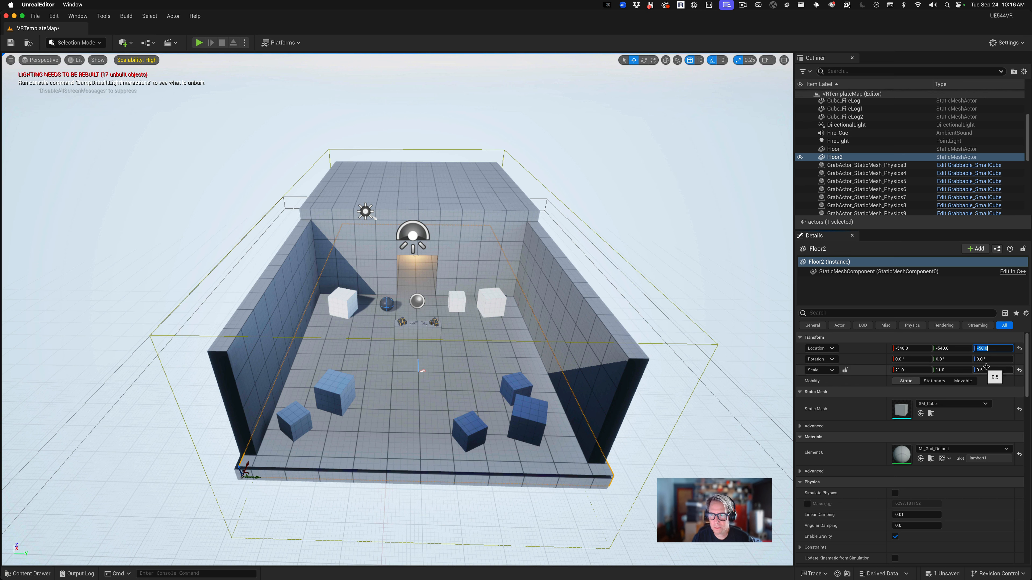
# Try moving Floor2 100 units along the Y axis, and undo the move.
pyautogui.click(257, 478)
pyautogui.moveTo(257, 478); pyautogui.dragTo(280, 475)
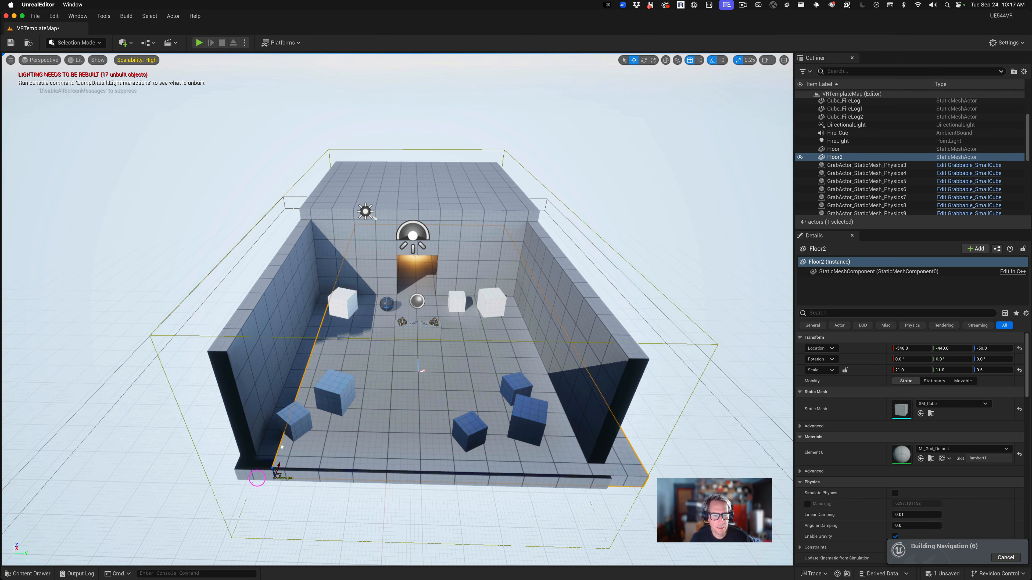
pyautogui.press('super+z')
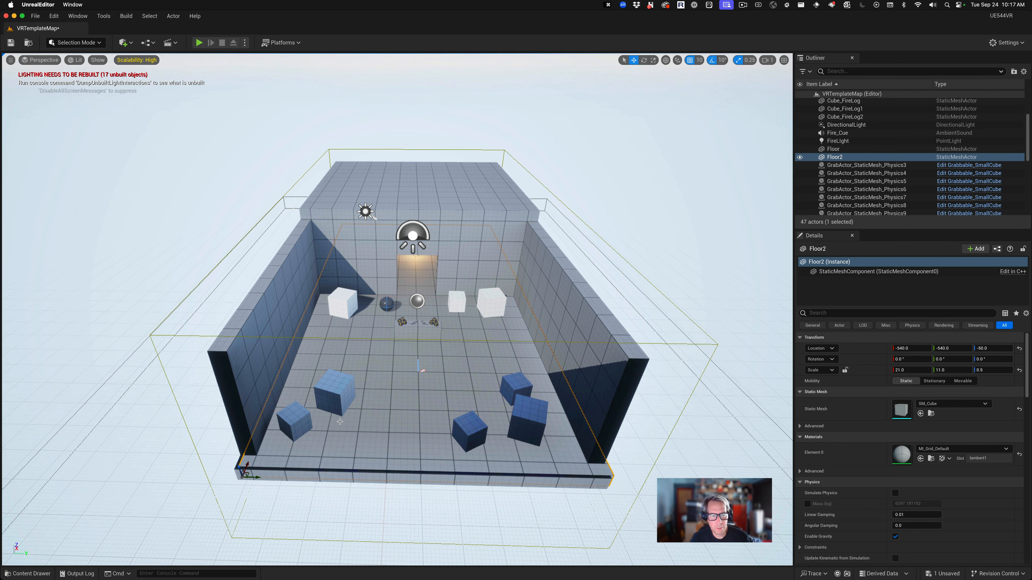
# Move Floor2 along the X axis out of the room to about X -2790, leaving a small gap to the original floor.
pyautogui.scroll(-2, 339, 421)
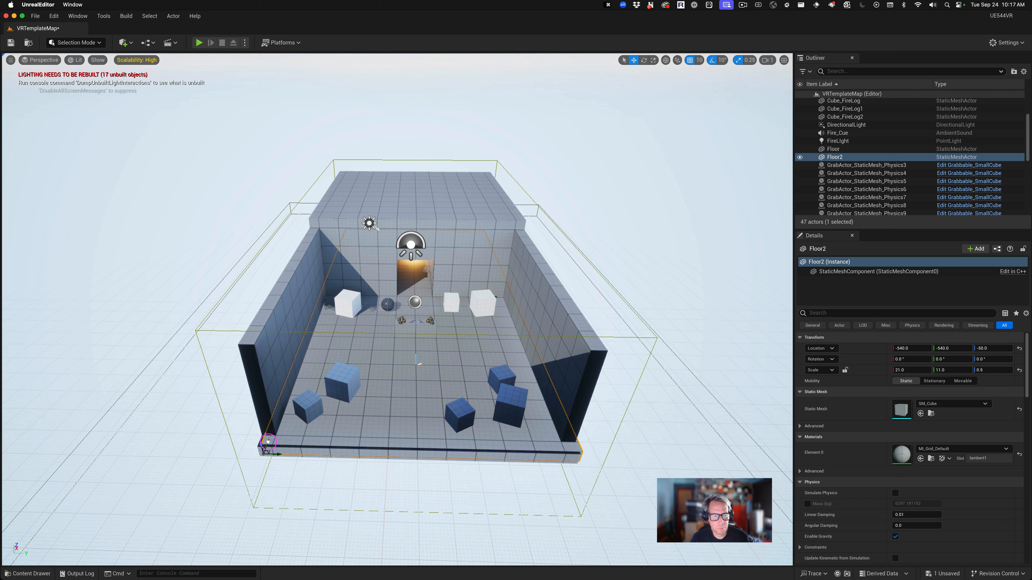
pyautogui.moveTo(268, 442); pyautogui.dragTo(228, 563)
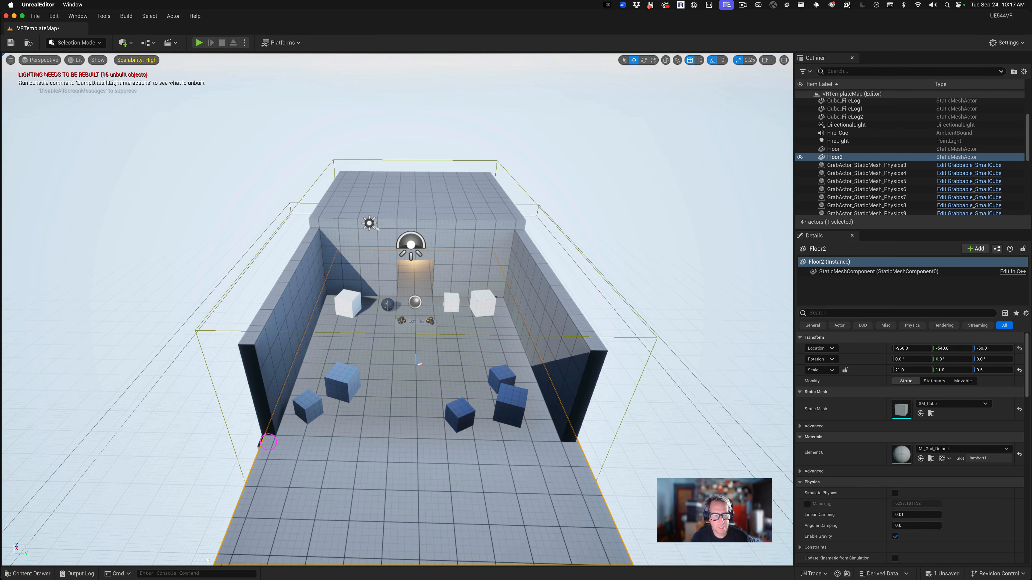
pyautogui.moveTo(208, 561); pyautogui.dragTo(260, 496)
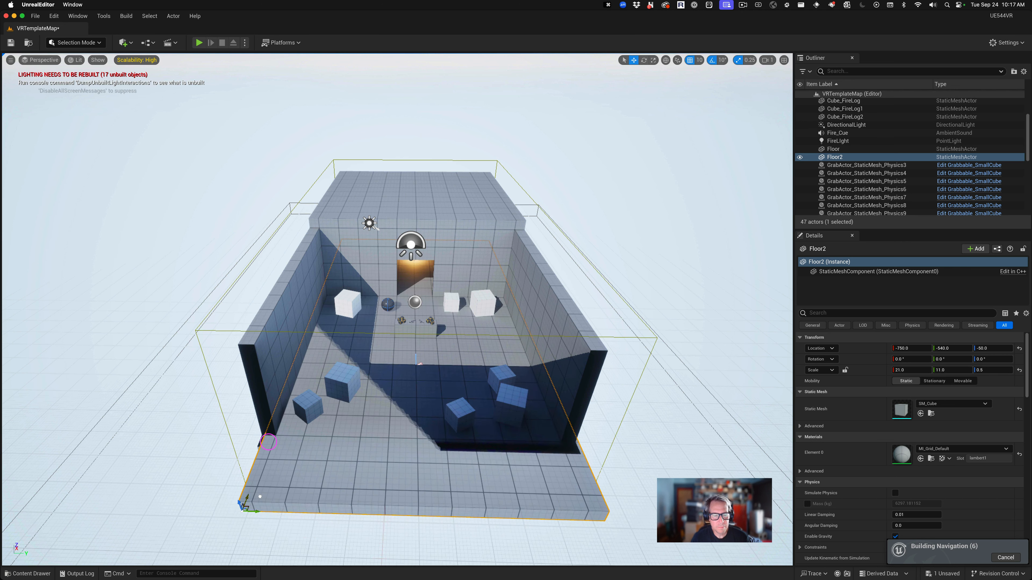
pyautogui.scroll(-3, 259, 496)
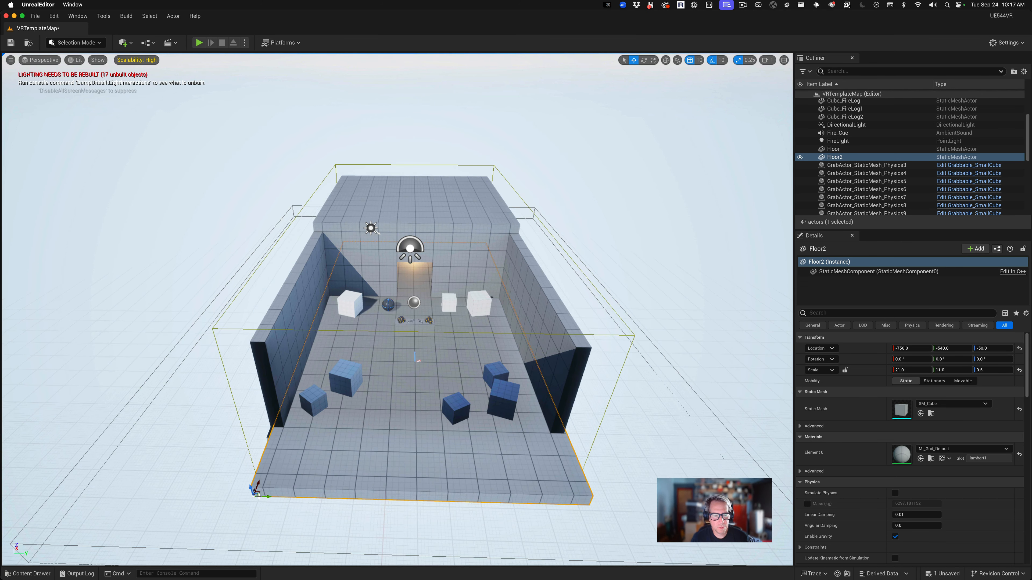
pyautogui.moveTo(268, 469); pyautogui.dragTo(240, 544)
pyautogui.scroll(-3, 242, 540)
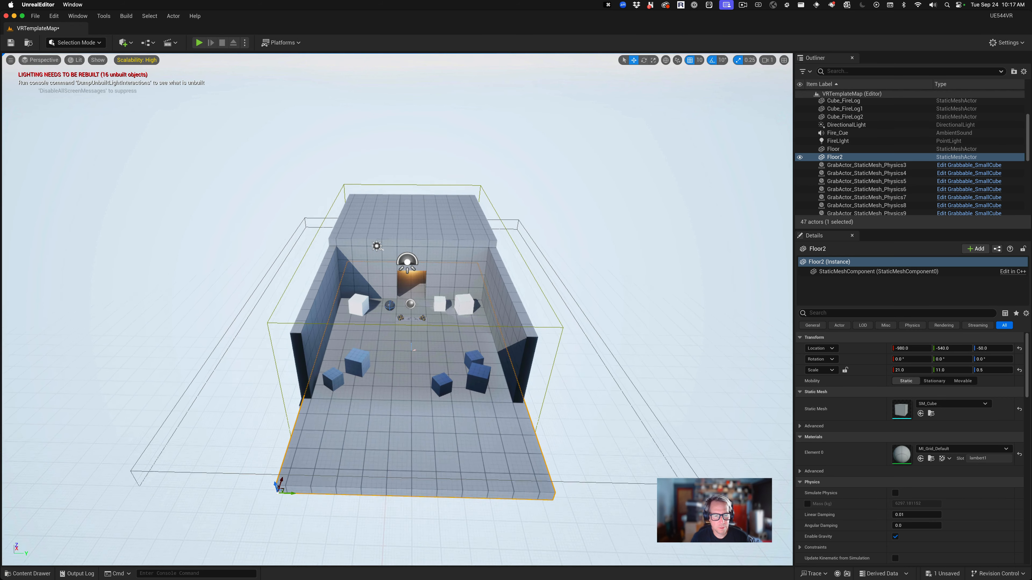
pyautogui.moveTo(289, 468); pyautogui.dragTo(283, 506)
pyautogui.scroll(-2, 332, 448)
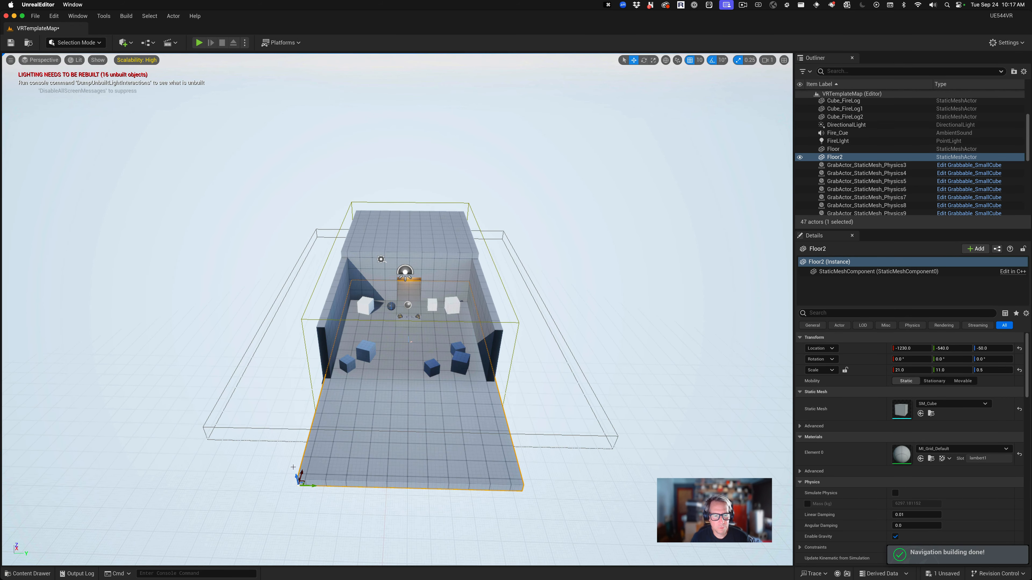
pyautogui.moveTo(303, 471); pyautogui.dragTo(295, 563)
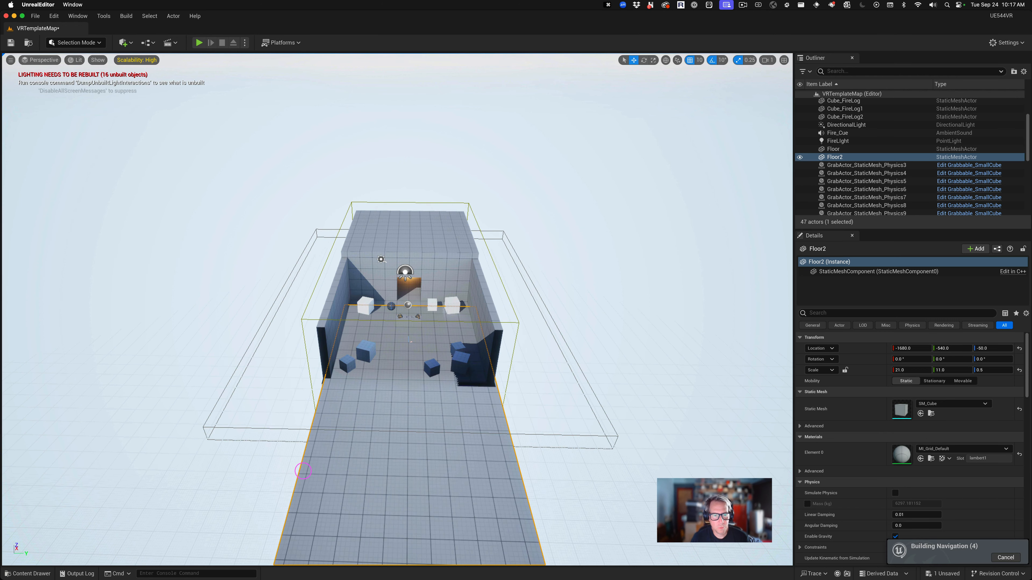
pyautogui.scroll(-2, 326, 500)
pyautogui.scroll(-1, 325, 499)
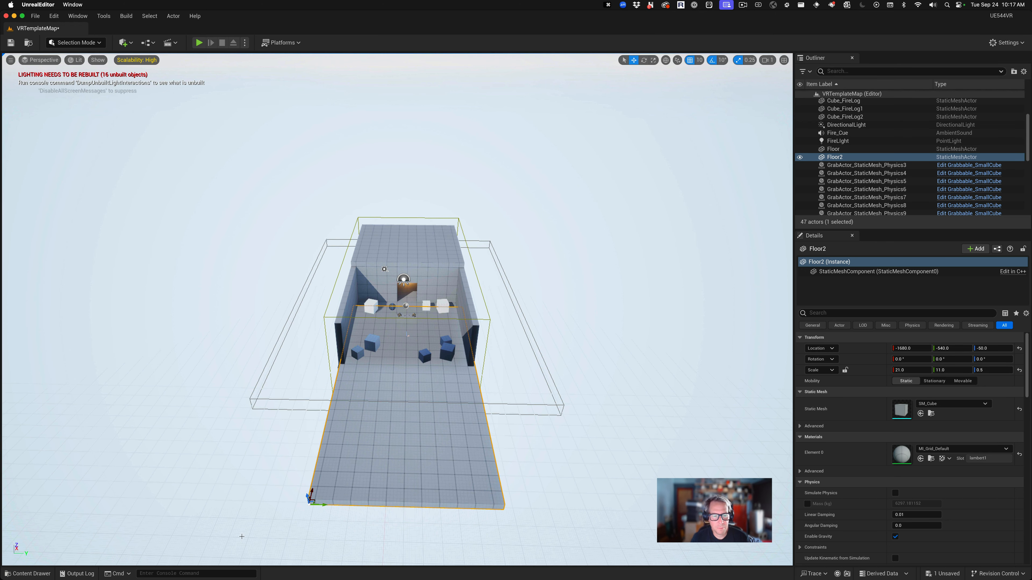
pyautogui.moveTo(311, 492); pyautogui.dragTo(296, 544)
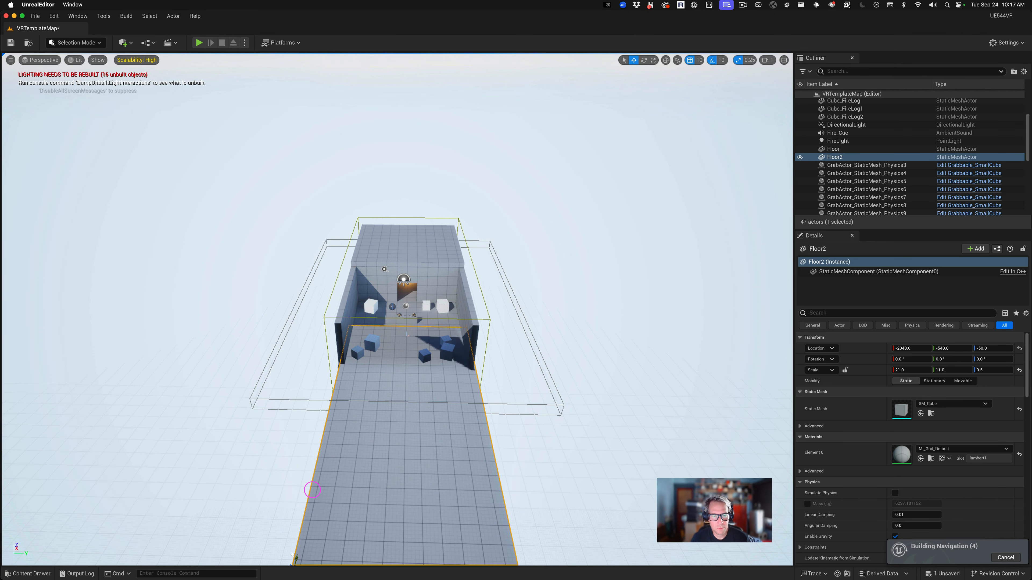
pyautogui.scroll(-4, 296, 544)
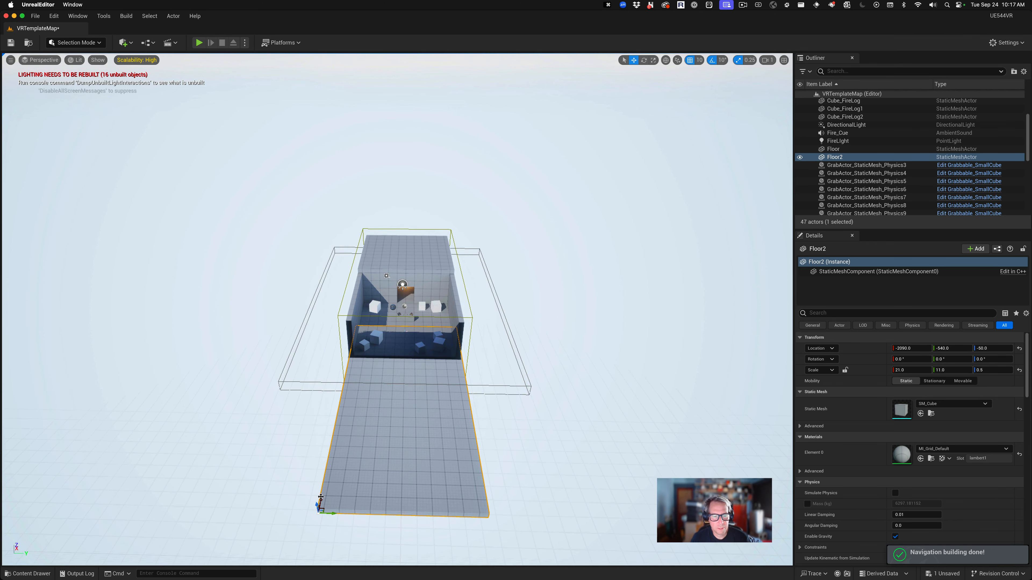
pyautogui.moveTo(321, 497); pyautogui.dragTo(307, 563)
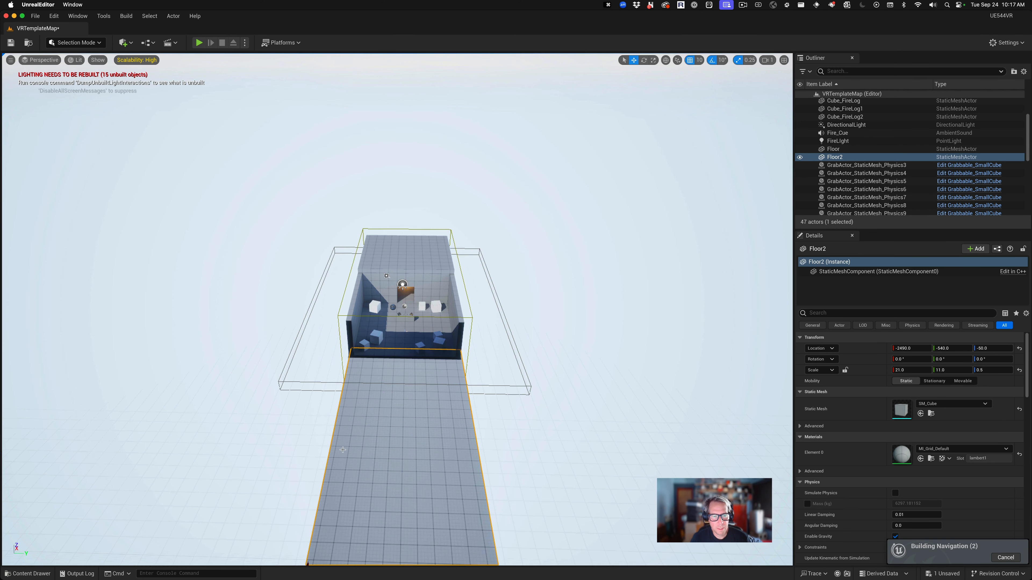
pyautogui.scroll(-3, 342, 450)
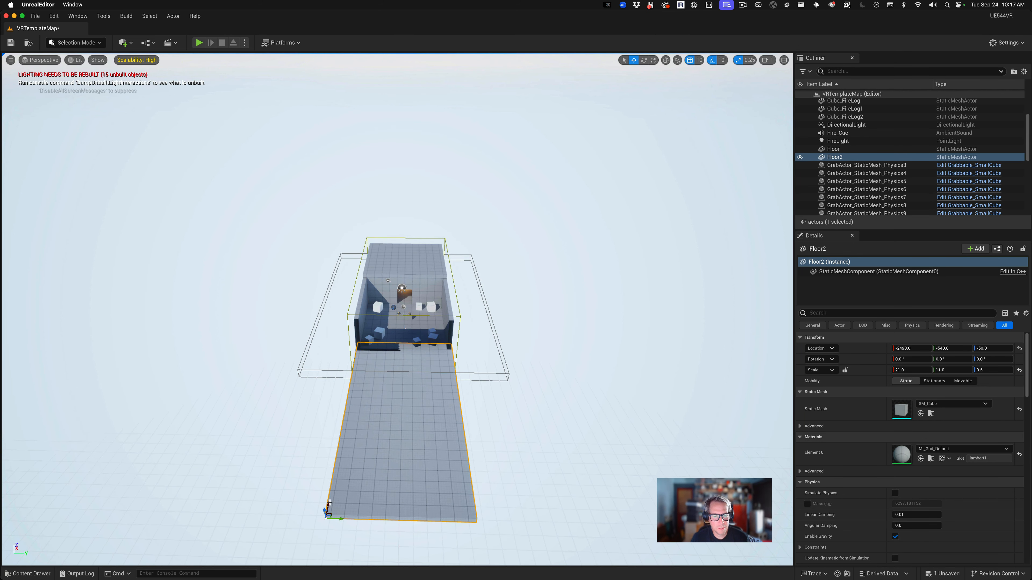
pyautogui.moveTo(328, 499); pyautogui.dragTo(318, 536)
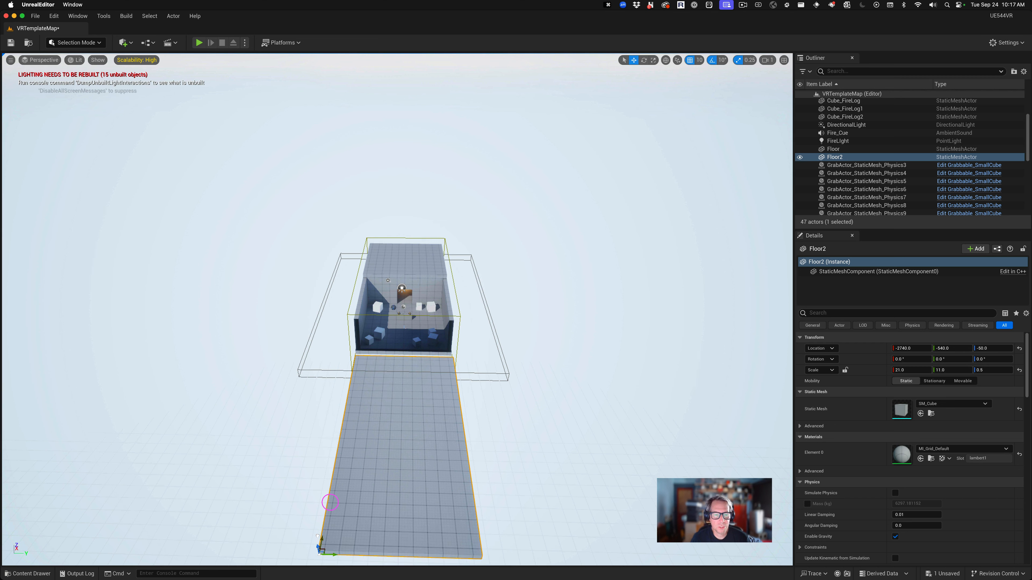
pyautogui.moveTo(318, 537); pyautogui.dragTo(331, 520)
pyautogui.scroll(-2, 331, 396)
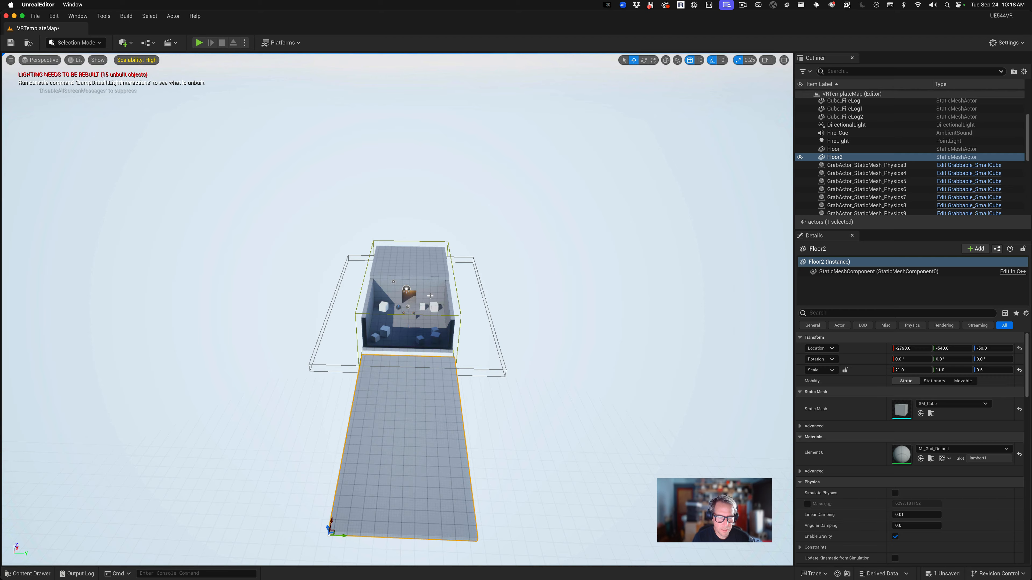
# Inspect the room interior, the moved Floor2 and the gap between the two floors from several viewpoints.
pyautogui.scroll(5, 431, 296)
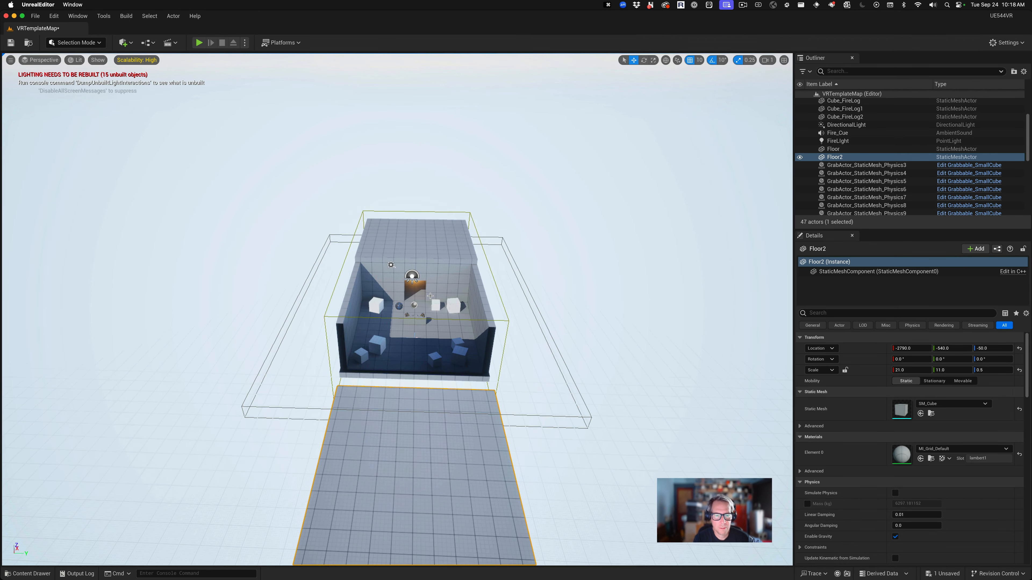
pyautogui.scroll(10, 430, 296)
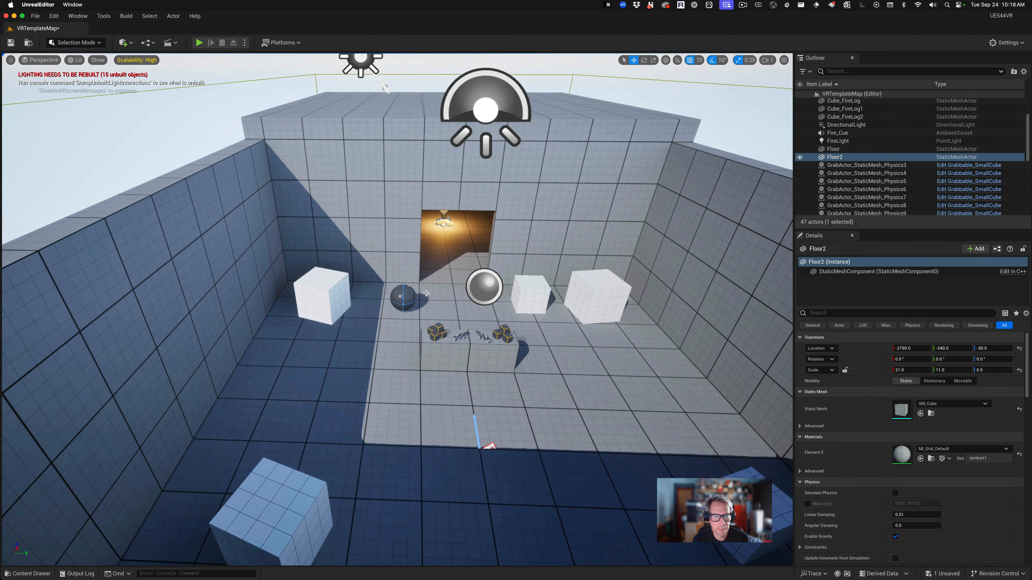
pyautogui.moveTo(426, 293); pyautogui.dragTo(424, 292, button='right')
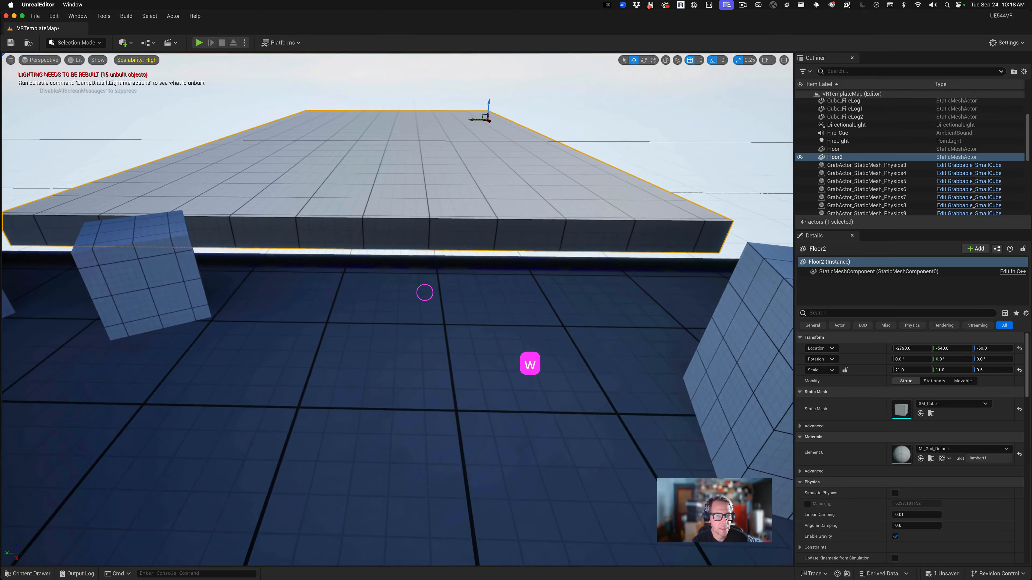
pyautogui.moveTo(424, 293); pyautogui.dragTo(424, 293, button='right')
pyautogui.press('w')
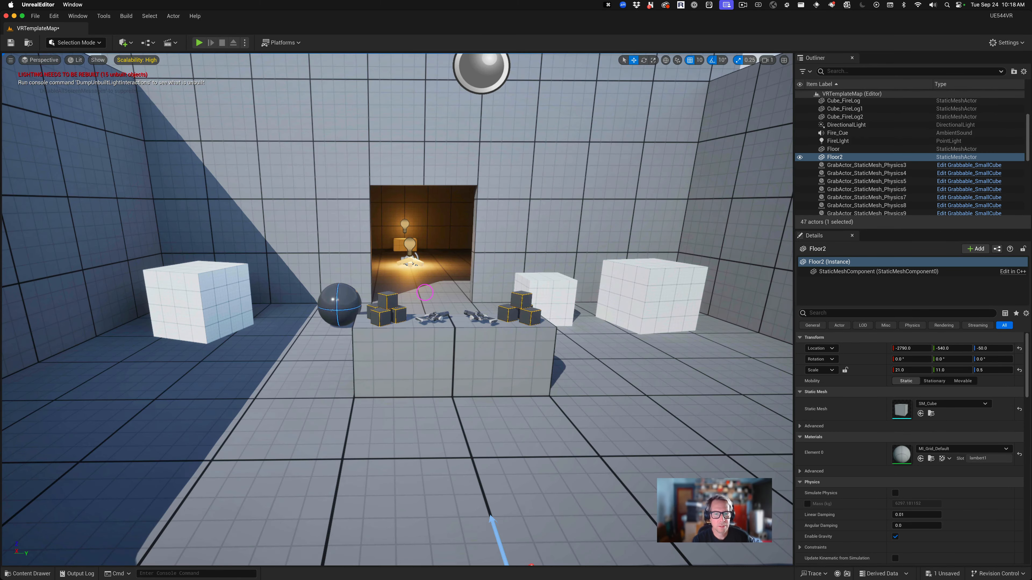
pyautogui.scroll(-10, 426, 293)
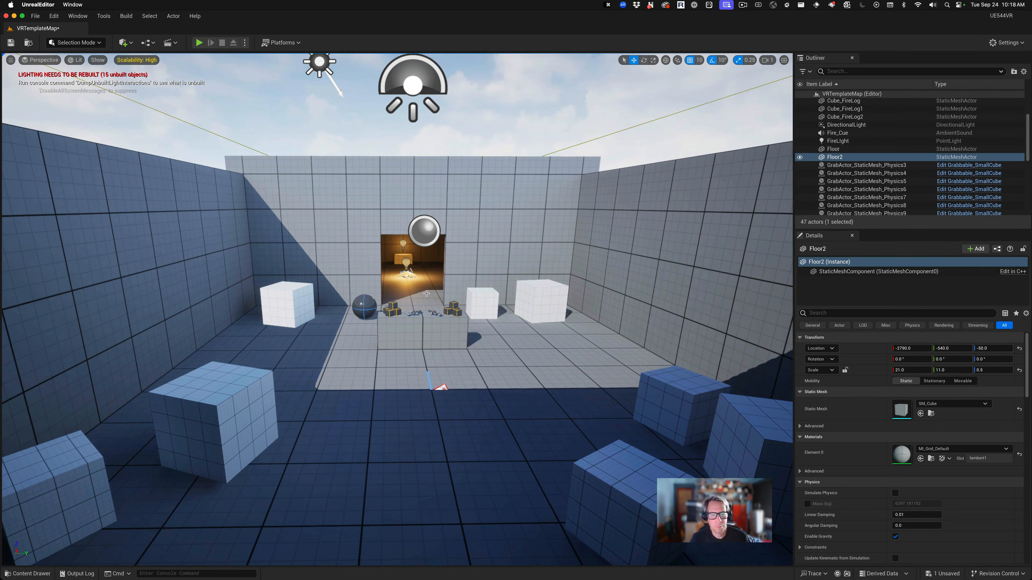
pyautogui.press('f')
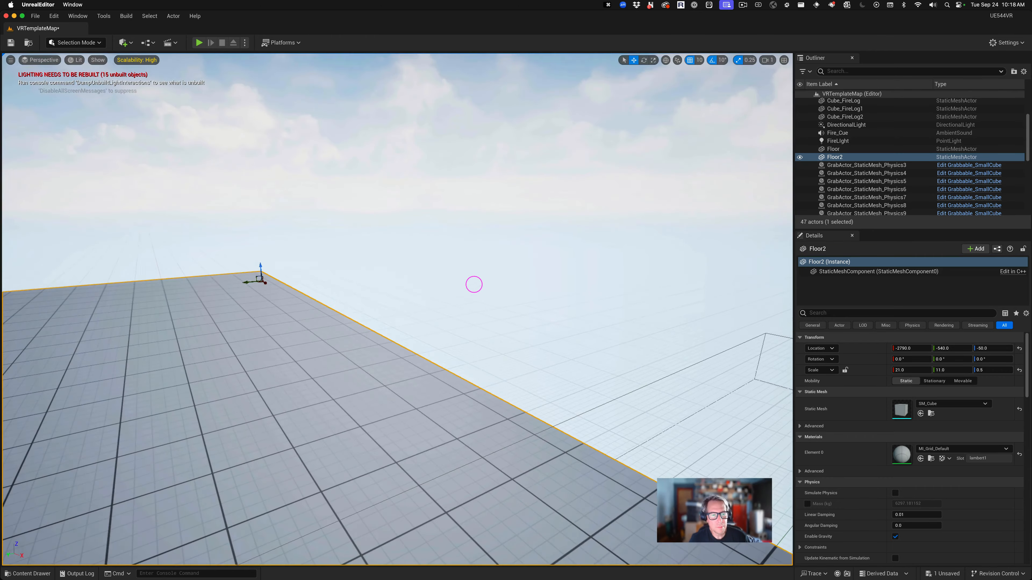
pyautogui.scroll(-10, 470, 286)
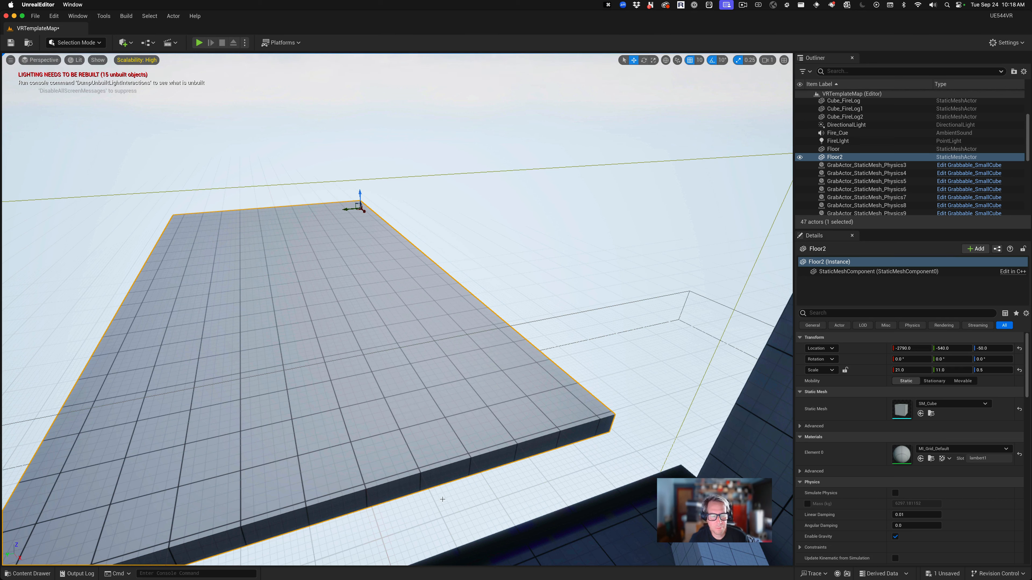
# Save the current level and build its lighting only.
pyautogui.click(36, 16)
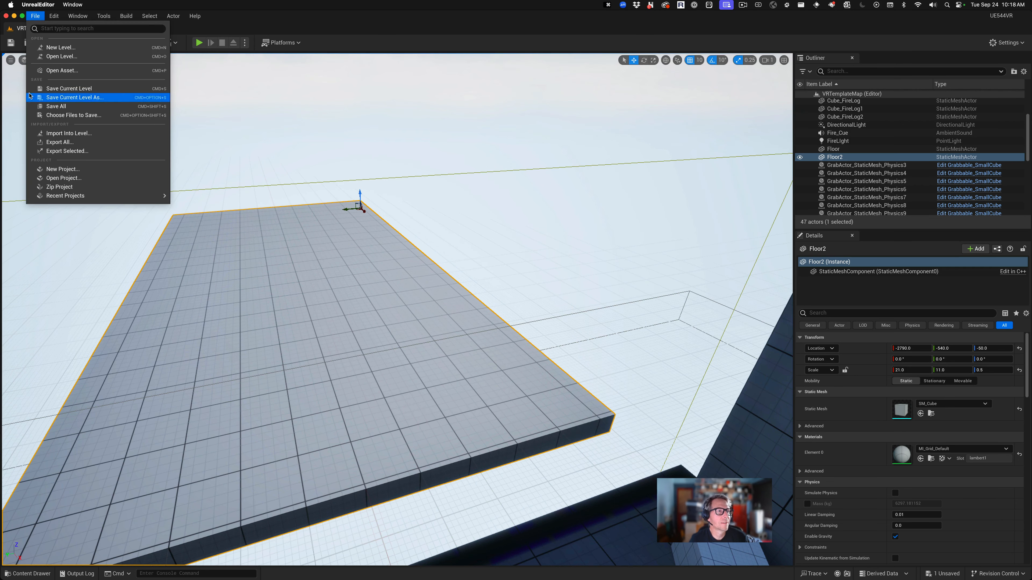
pyautogui.click(53, 92)
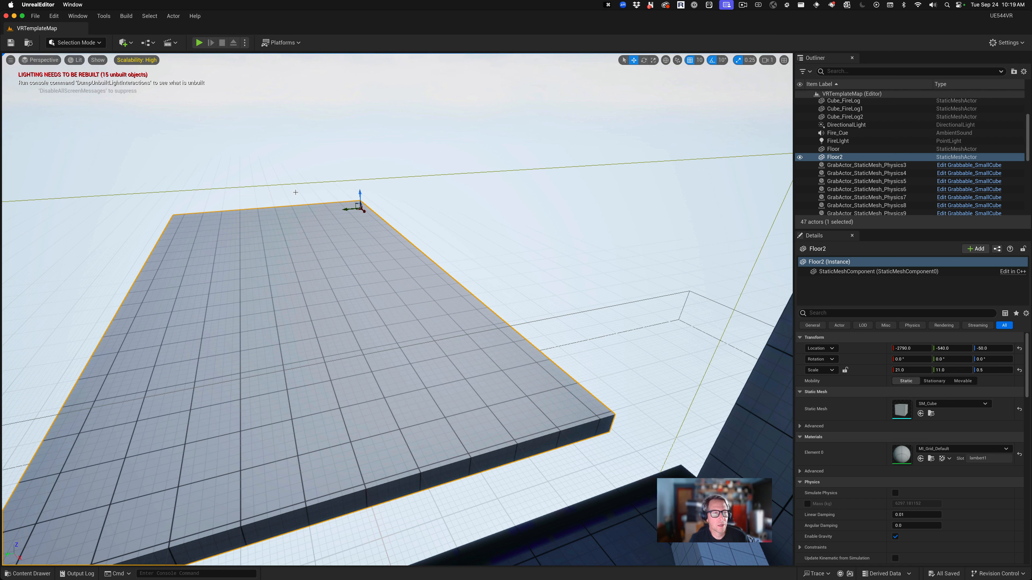
pyautogui.click(125, 19)
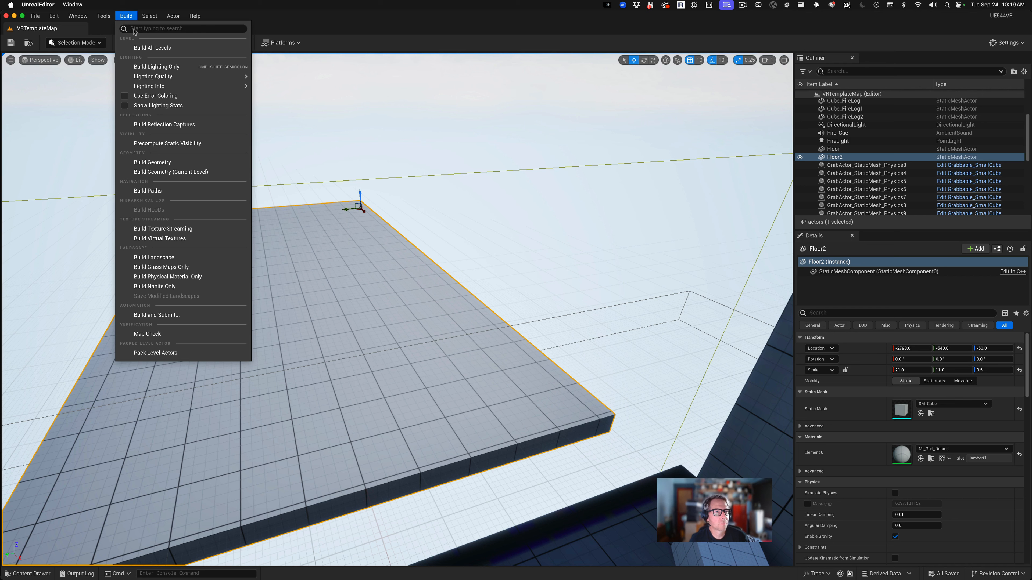
pyautogui.click(156, 66)
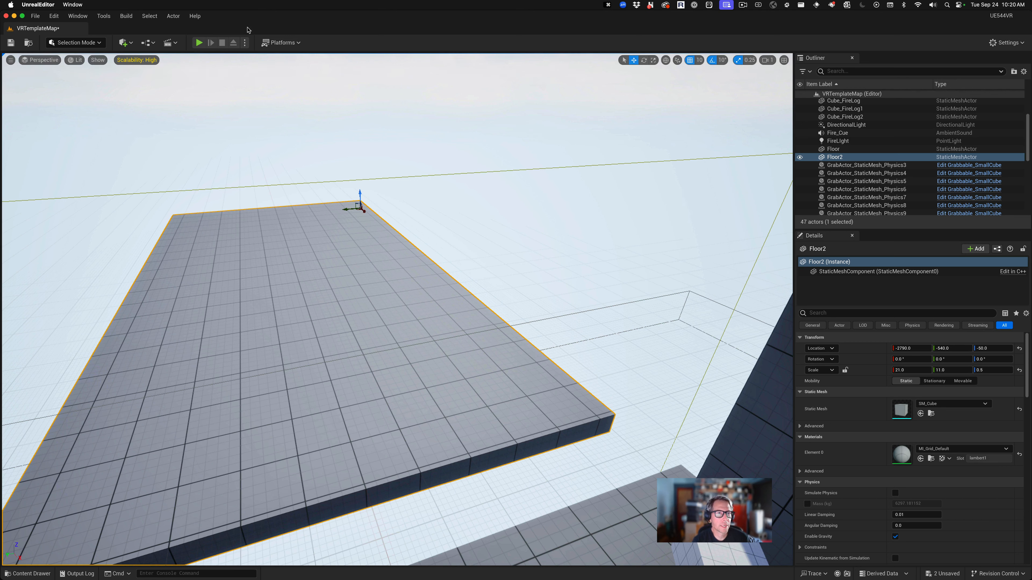
# Look through the available target platforms, including iOS, Mac and Android.
pyautogui.click(281, 42)
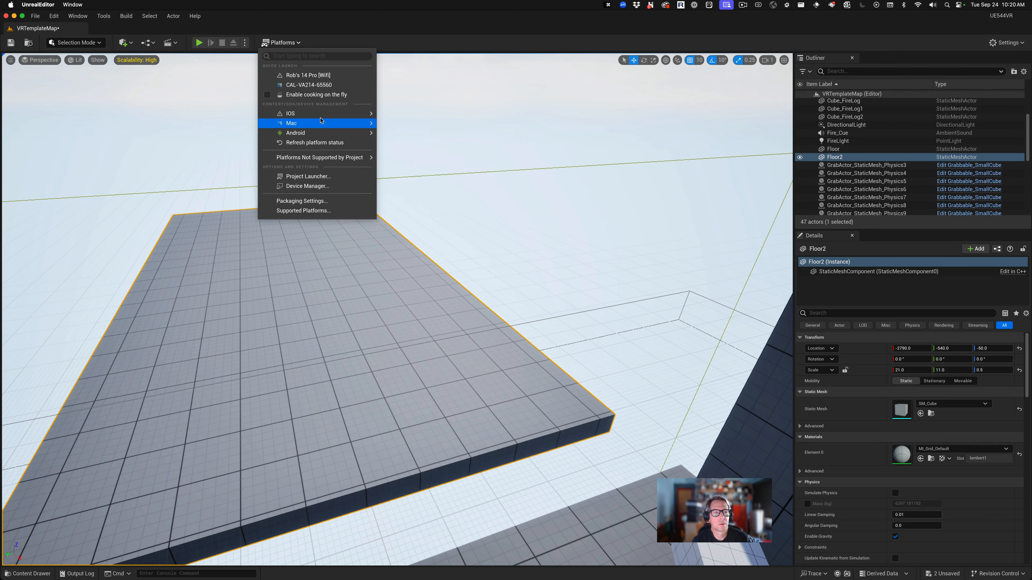
pyautogui.moveTo(321, 133)
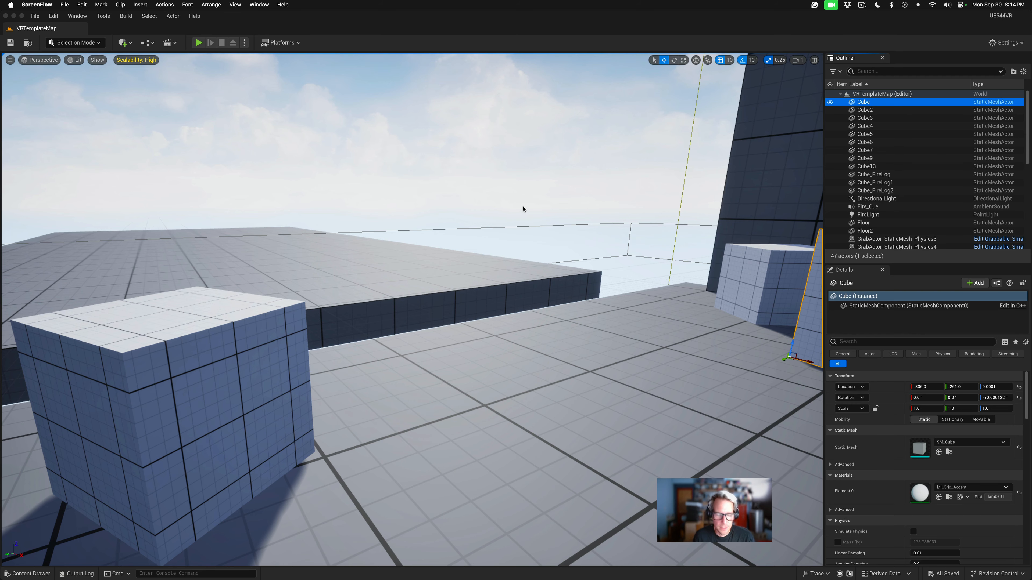
# Fly the camera back out to examine the whole room together with the separate floor in front of it.
pyautogui.rightClick(494, 198)
pyautogui.press('Escape')
pyautogui.press('w')
pyautogui.moveTo(492, 183); pyautogui.dragTo(683, 201, button='right')
pyautogui.press('s')
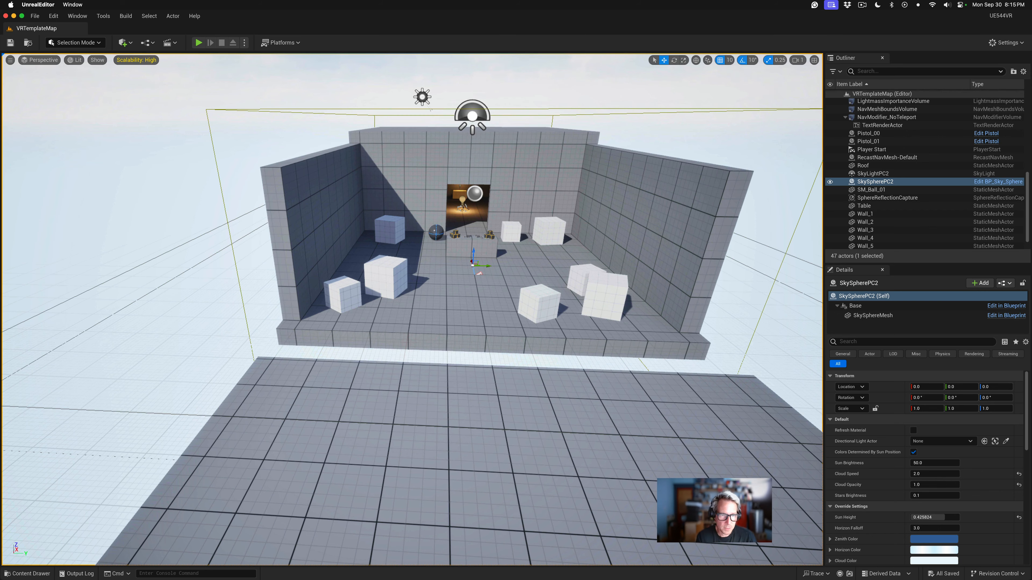
pyautogui.moveTo(414, 384); pyautogui.dragTo(416, 389, button='right')
pyautogui.press('s')
pyautogui.scroll(-2, 273, 239)
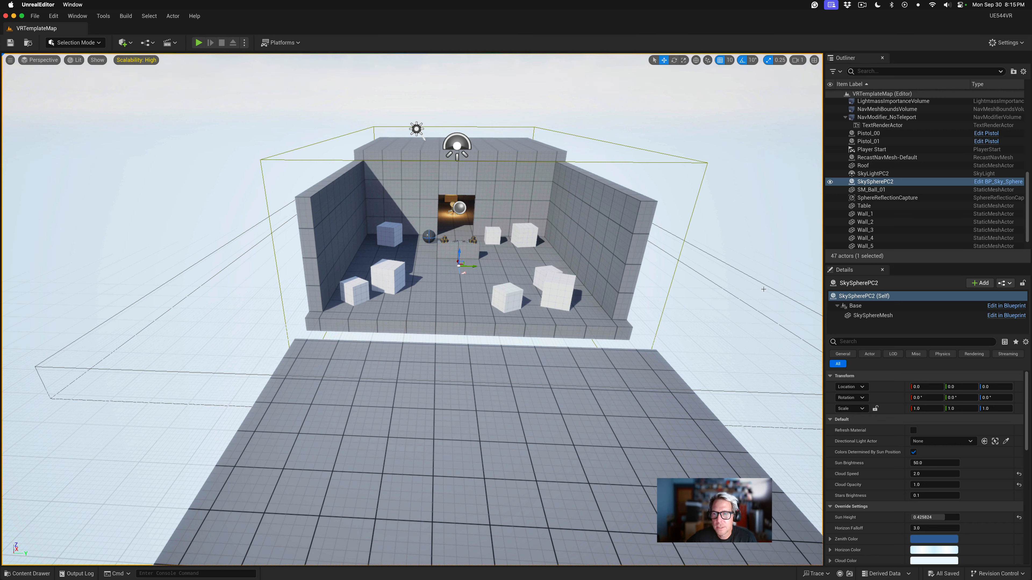
# Find NavMeshBoundsVolume in the actor list, select it and slightly enlarge its X scale.
pyautogui.scroll(6, 890, 137)
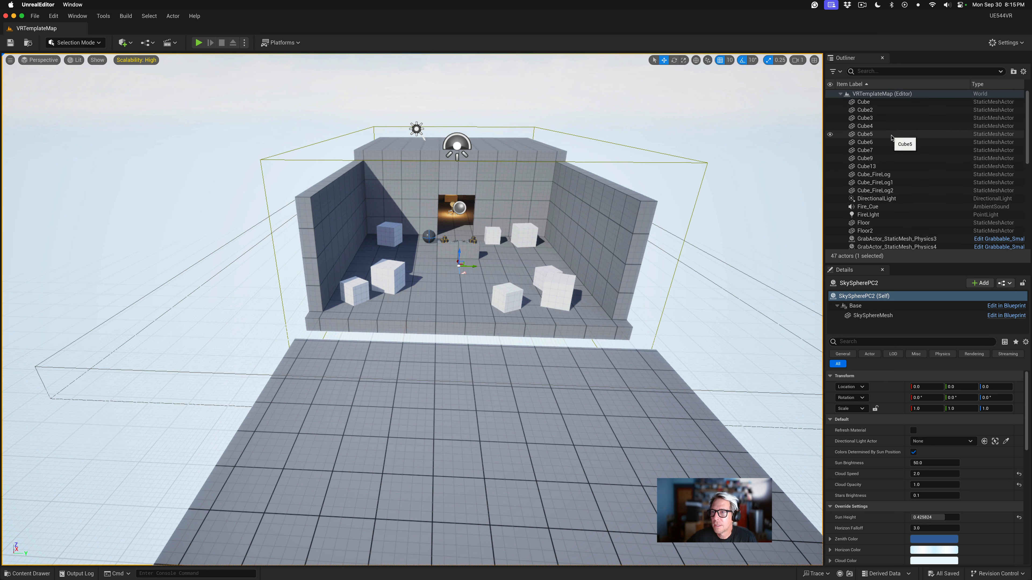
pyautogui.scroll(-5, 891, 137)
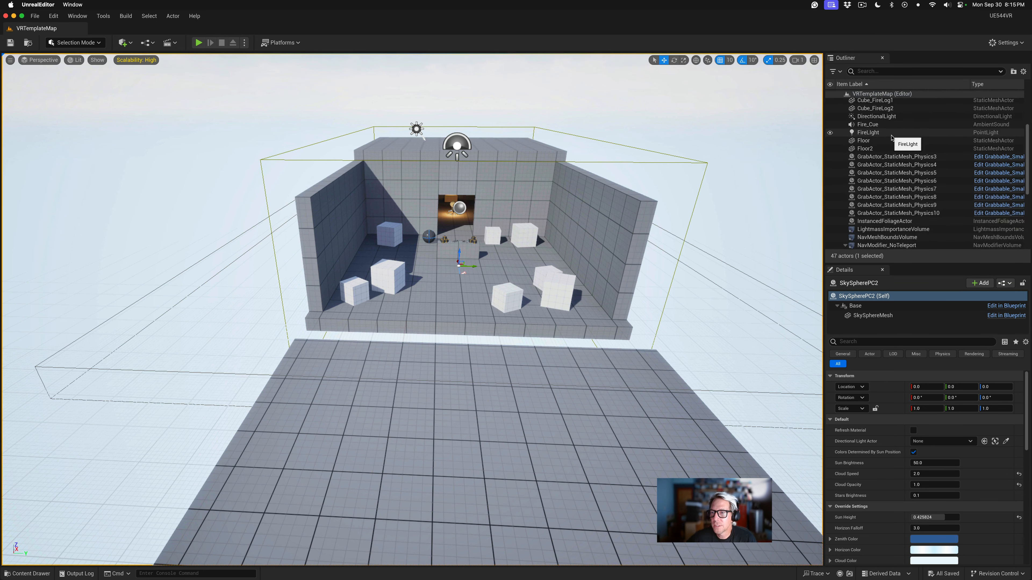
pyautogui.click(905, 217)
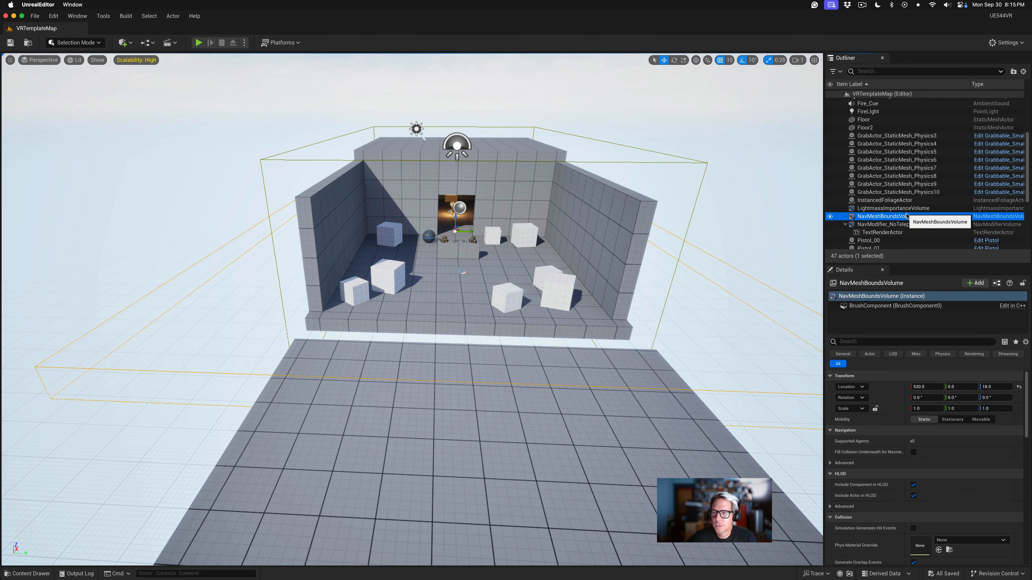
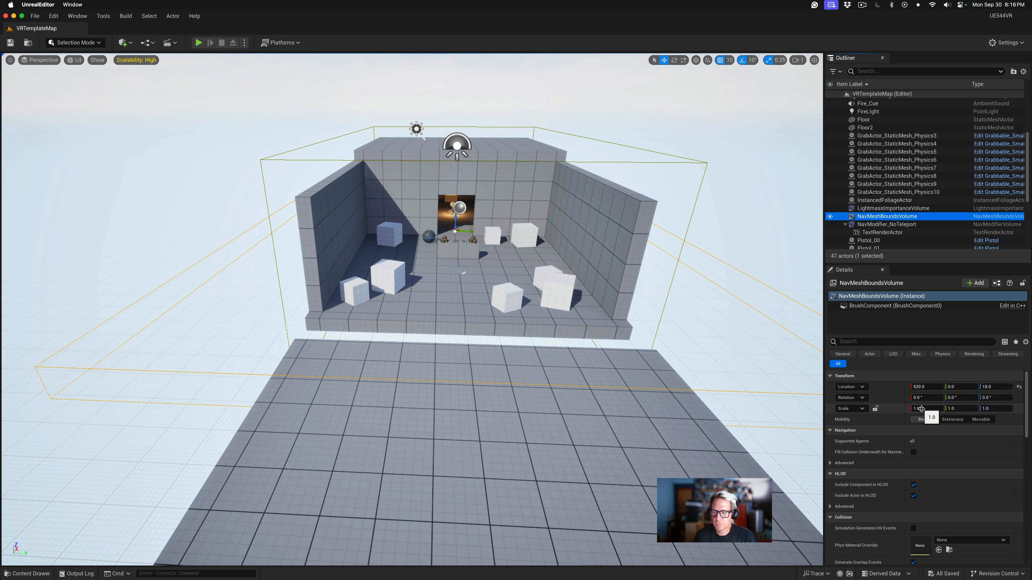
pyautogui.click(921, 409)
pyautogui.moveTo(921, 409); pyautogui.dragTo(956, 409)
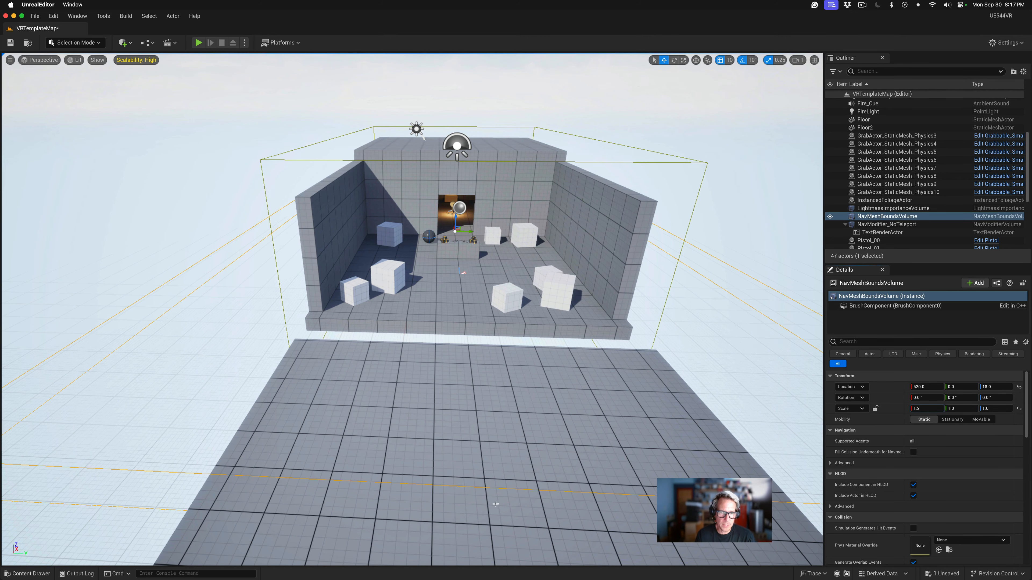
# Stretch NavMeshBoundsVolume to an X scale of 2.22 so that it reaches over the separate floor in front of the room.
pyautogui.moveTo(500, 484); pyautogui.dragTo(530, 479, button='right')
pyautogui.press('s')
pyautogui.press('w')
pyautogui.press('w')
pyautogui.press('s')
pyautogui.press('s')
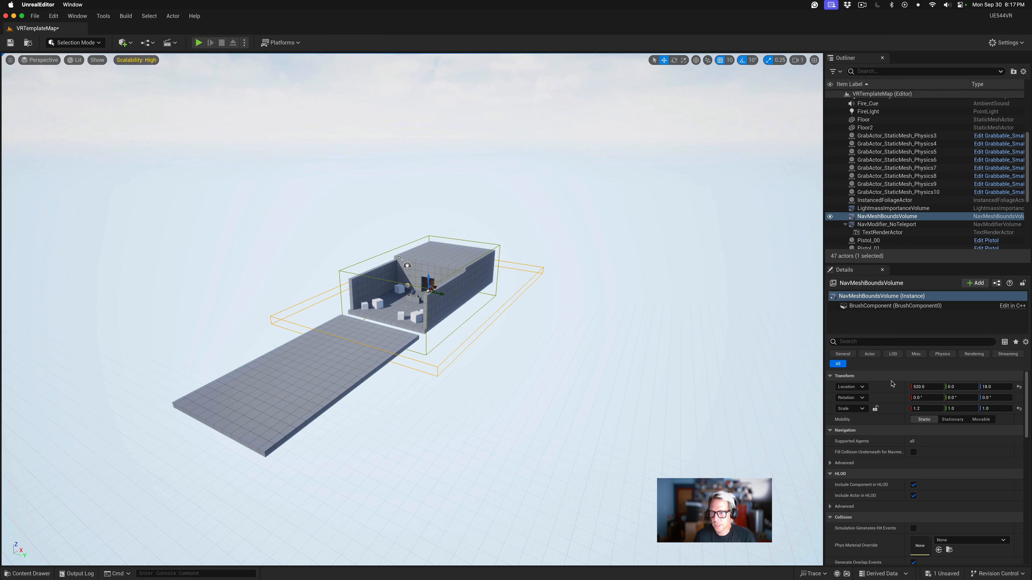
pyautogui.moveTo(920, 409); pyautogui.dragTo(935, 409)
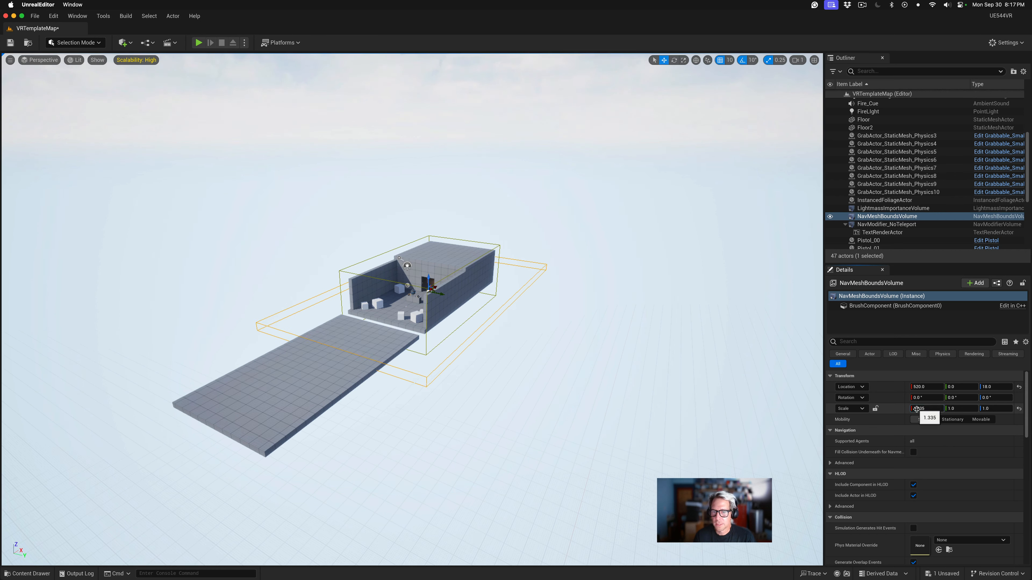
pyautogui.moveTo(926, 409); pyautogui.dragTo(948, 408)
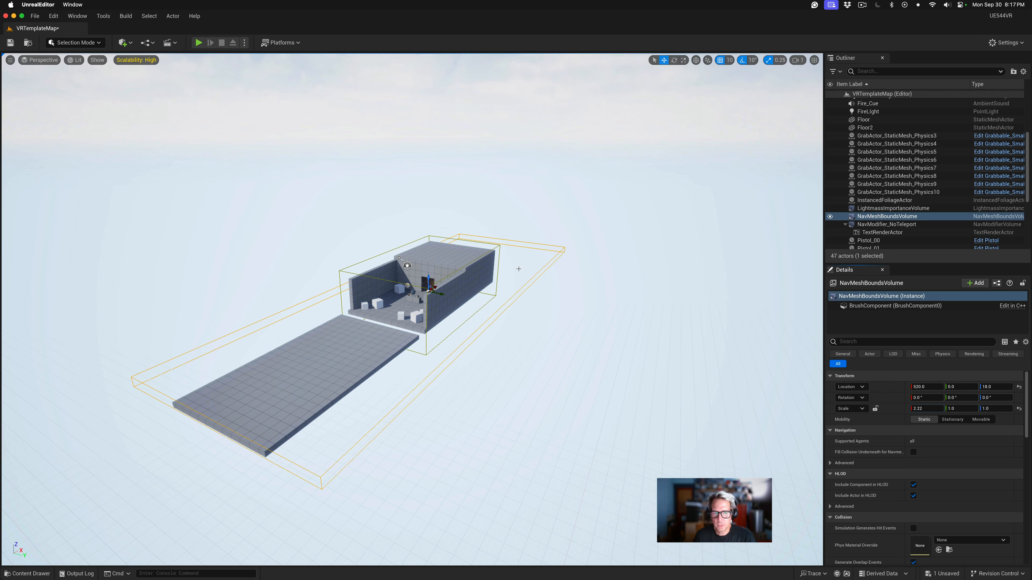
# Duplicate Floor2 and slide the copy along Y to about 560, against the long edge of the original.
pyautogui.click(387, 339)
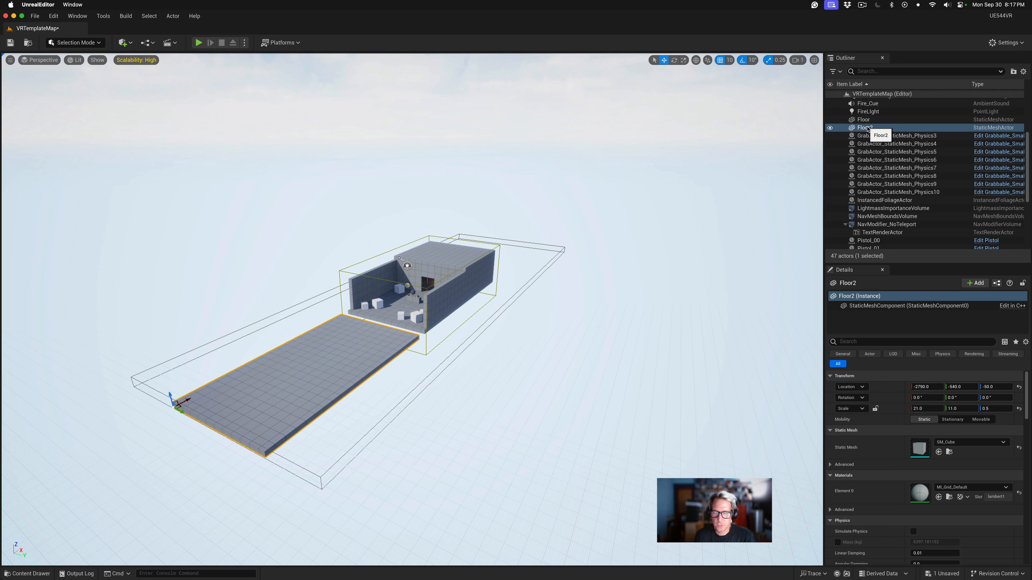
pyautogui.rightClick(867, 129)
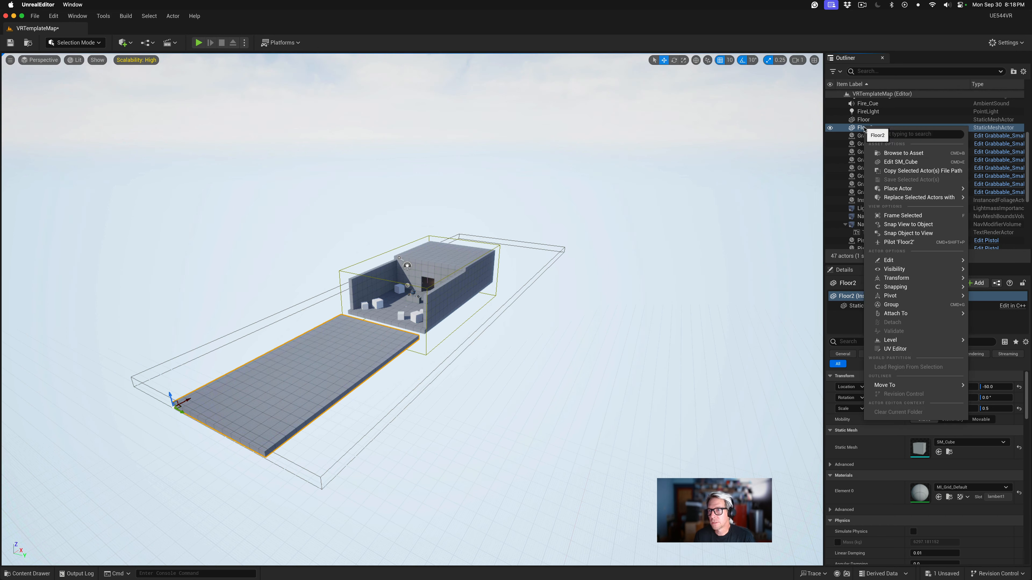
pyautogui.moveTo(930, 296)
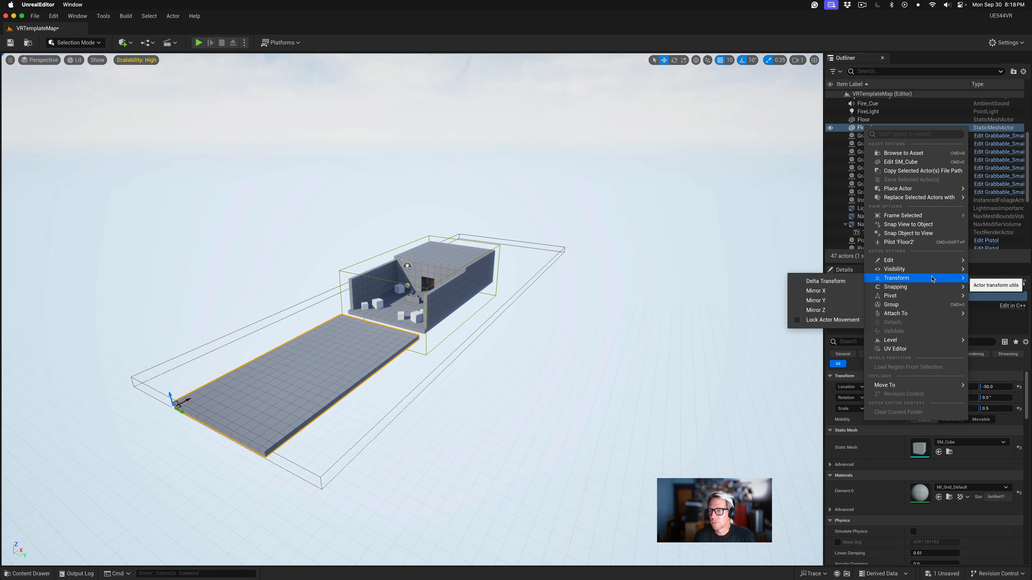
pyautogui.moveTo(929, 265)
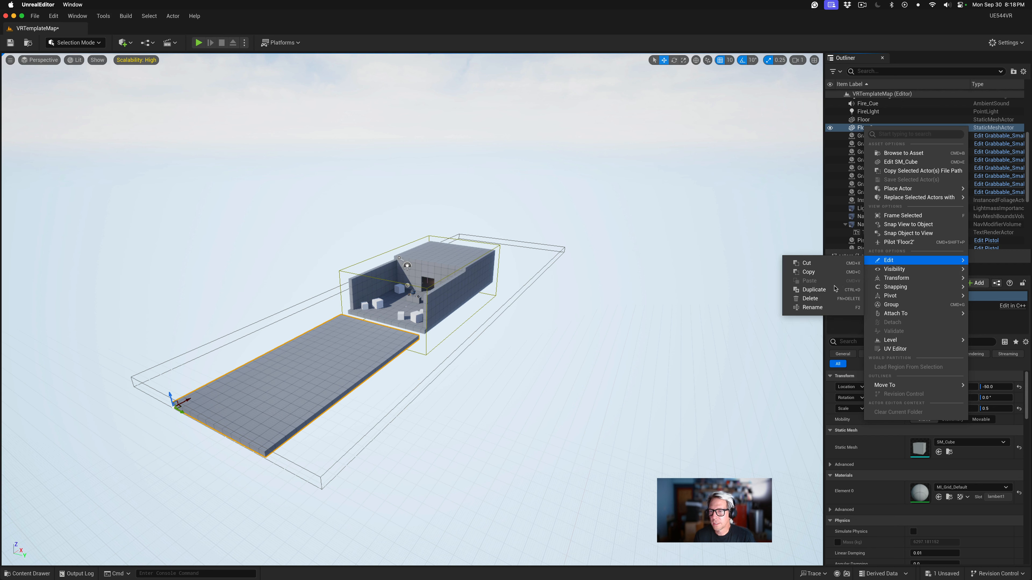
pyautogui.click(812, 291)
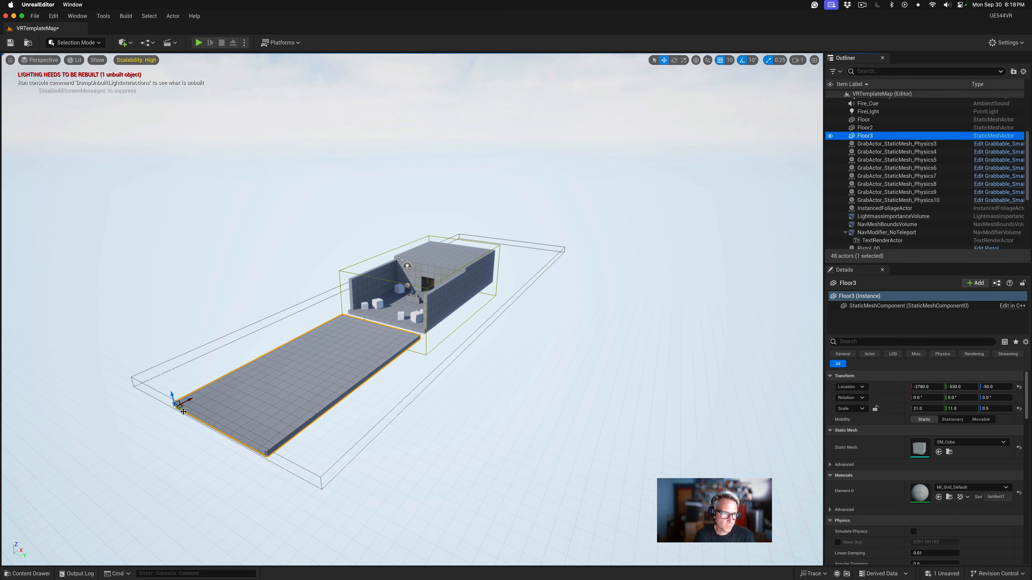
pyautogui.moveTo(184, 412); pyautogui.dragTo(278, 449)
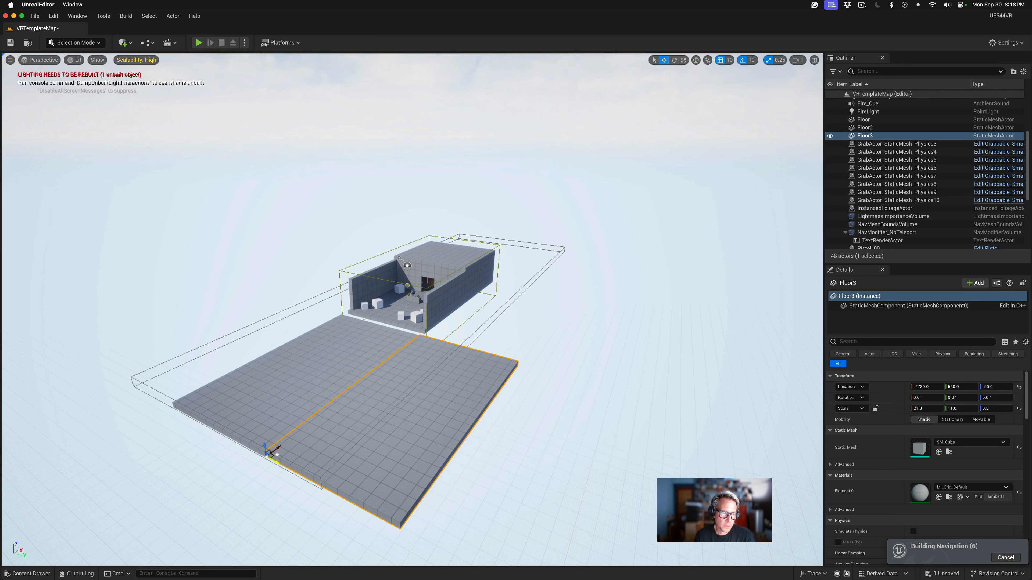
# Duplicate Floor2 again and move the copy along Y to about -1640, against its opposite long edge.
pyautogui.click(216, 391)
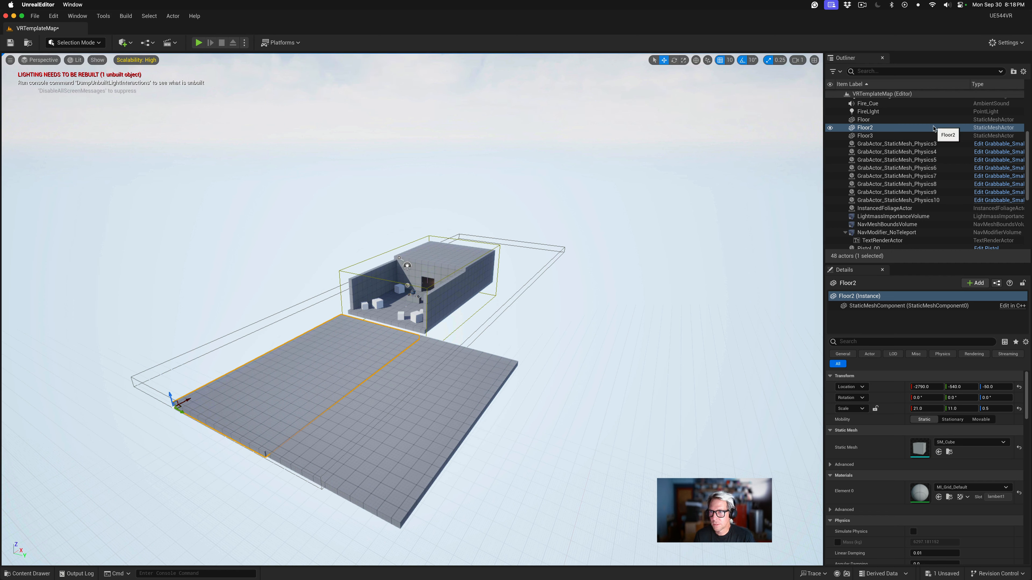
pyautogui.rightClick(920, 128)
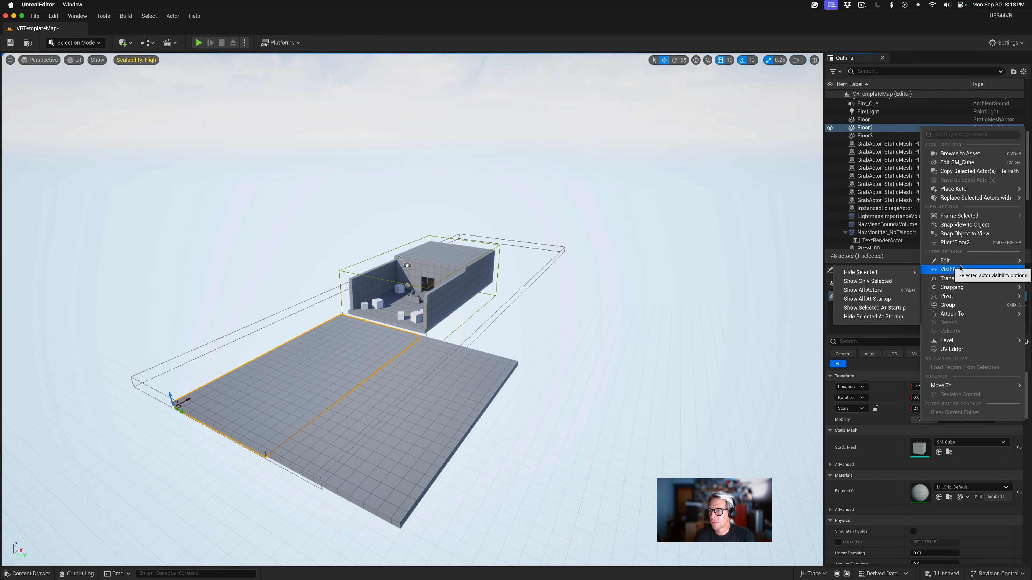
pyautogui.moveTo(960, 263)
pyautogui.click(873, 290)
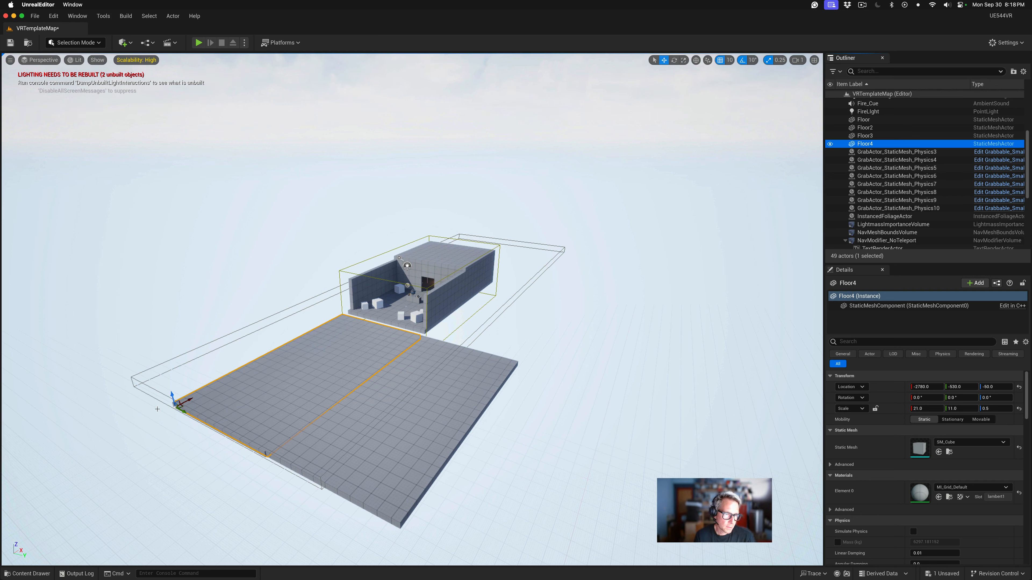
pyautogui.moveTo(181, 413); pyautogui.dragTo(115, 377)
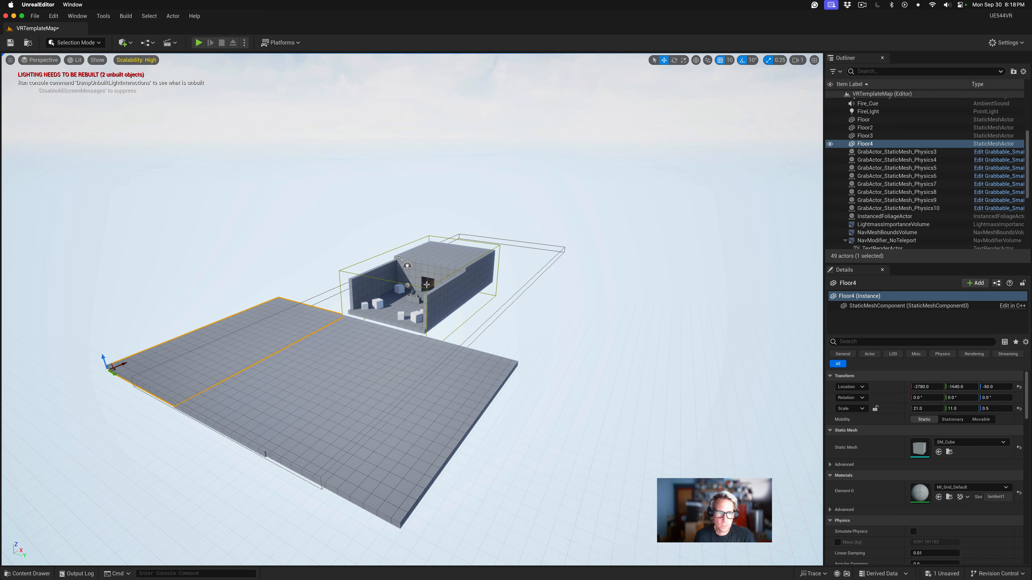
# Duplicate the room's original Floor and move the copy along Y to about 550, outside the room's wall.
pyautogui.click(381, 316)
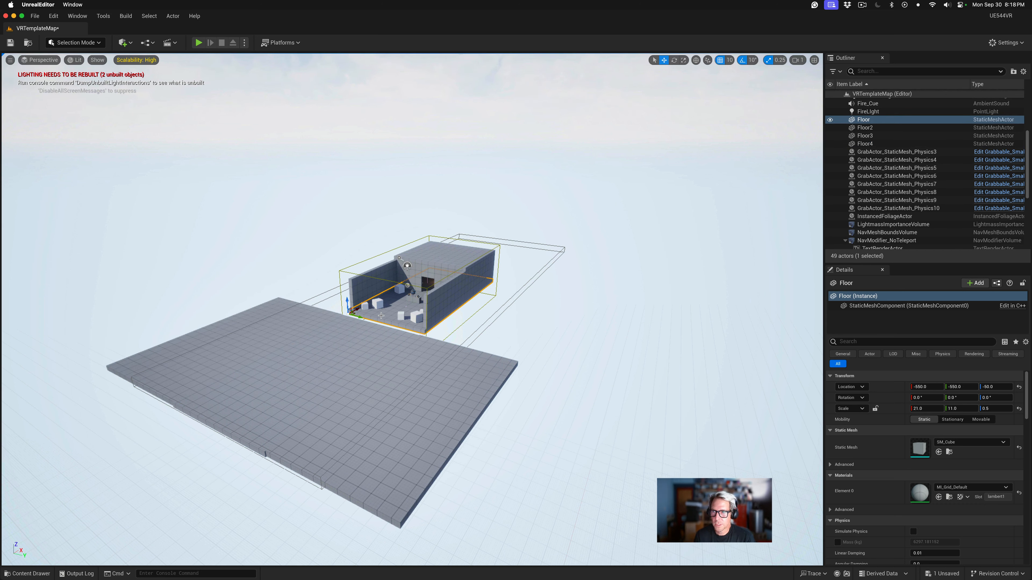
pyautogui.rightClick(897, 121)
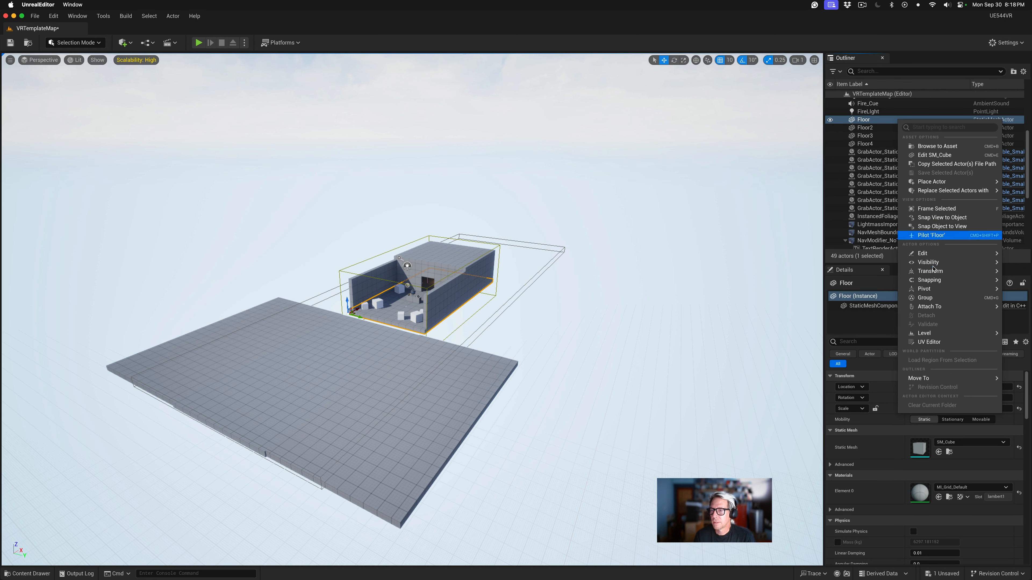
pyautogui.moveTo(933, 260)
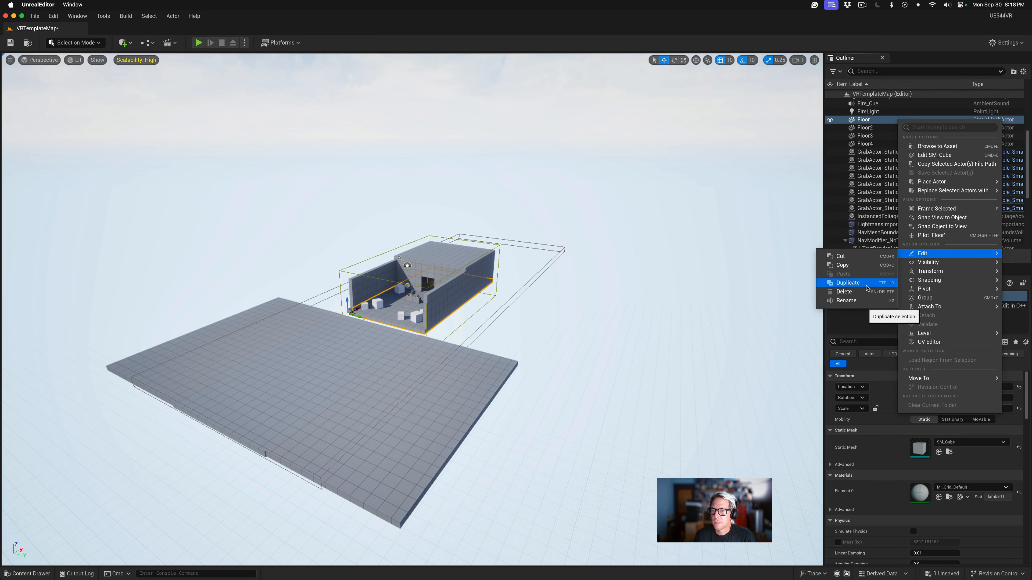
pyautogui.click(866, 285)
pyautogui.moveTo(357, 316); pyautogui.dragTo(434, 332)
pyautogui.moveTo(442, 336); pyautogui.dragTo(444, 337)
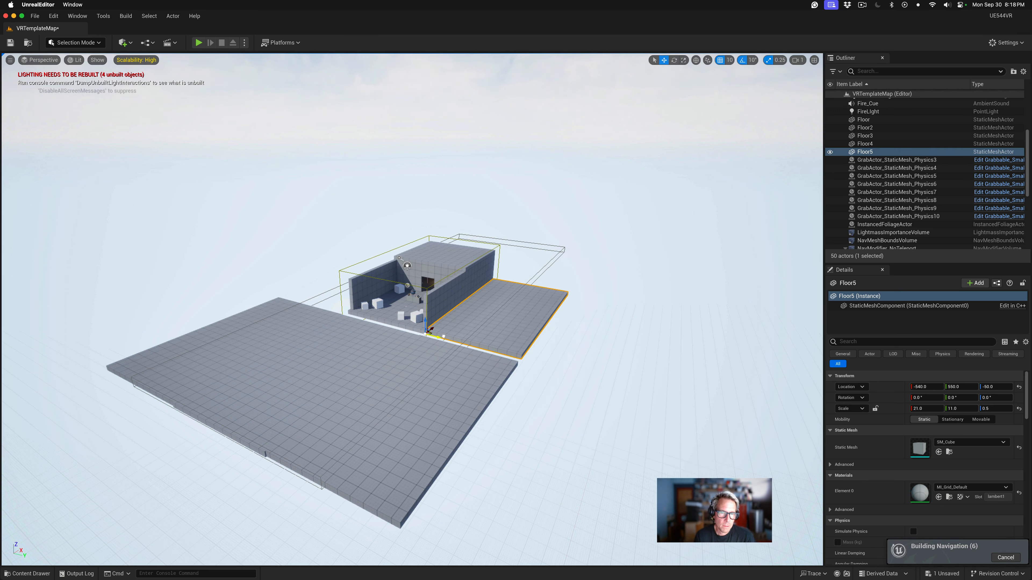
# Duplicate the room's Floor once more and move the copy along Y to about -1660, beyond the opposite wall.
pyautogui.click(382, 319)
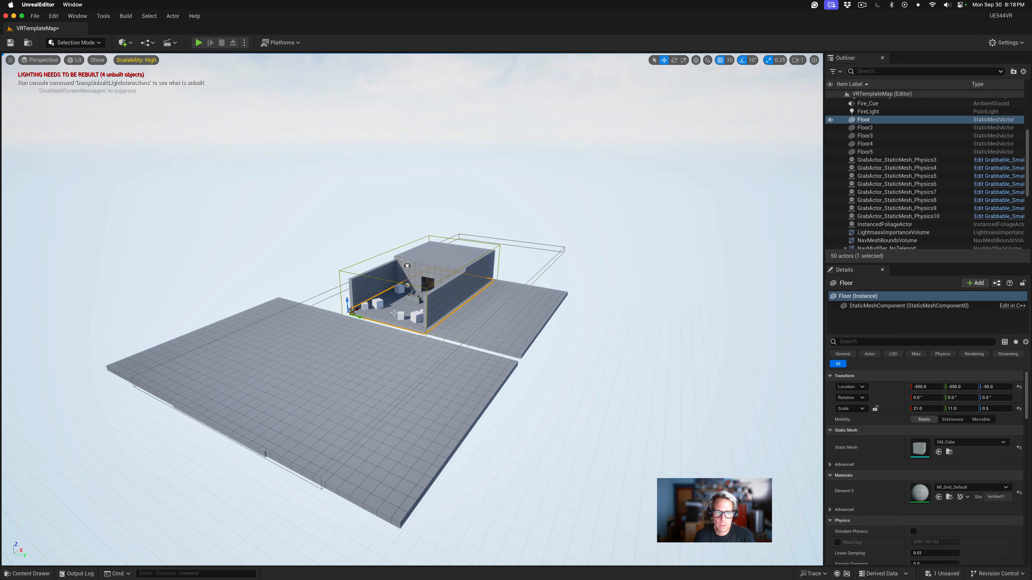
pyautogui.rightClick(896, 121)
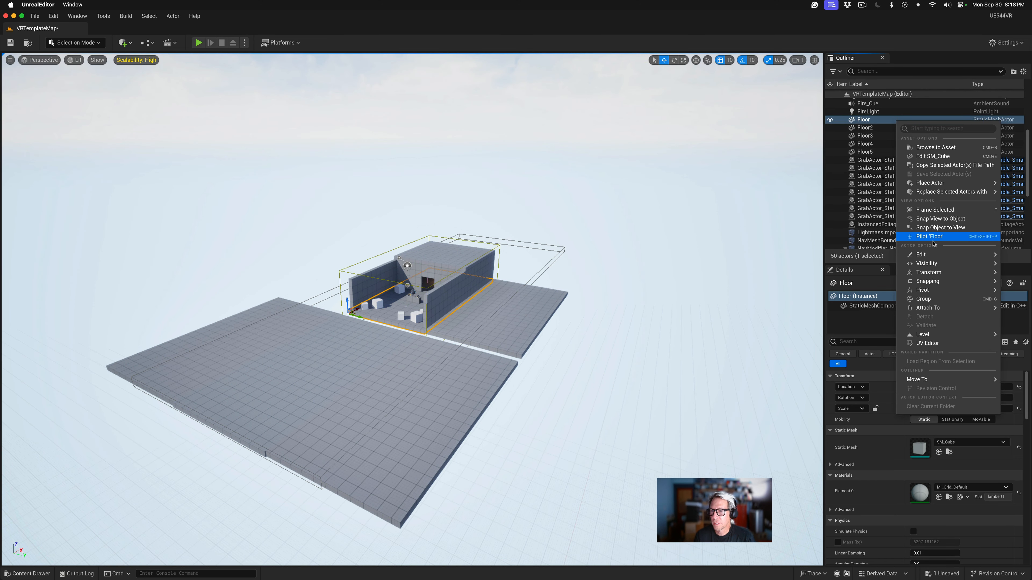
pyautogui.moveTo(927, 254)
pyautogui.click(850, 289)
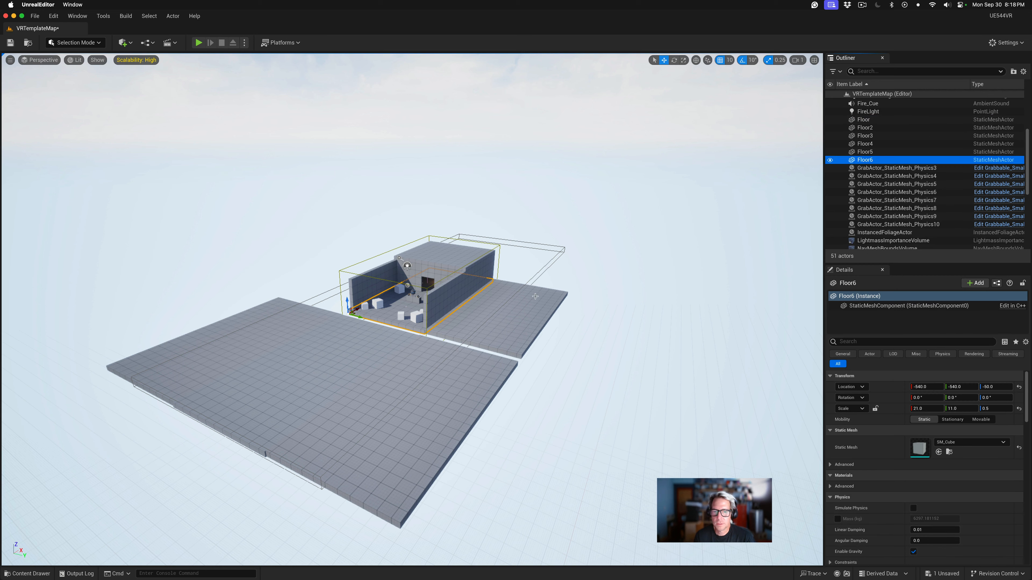
pyautogui.moveTo(359, 318); pyautogui.dragTo(293, 291)
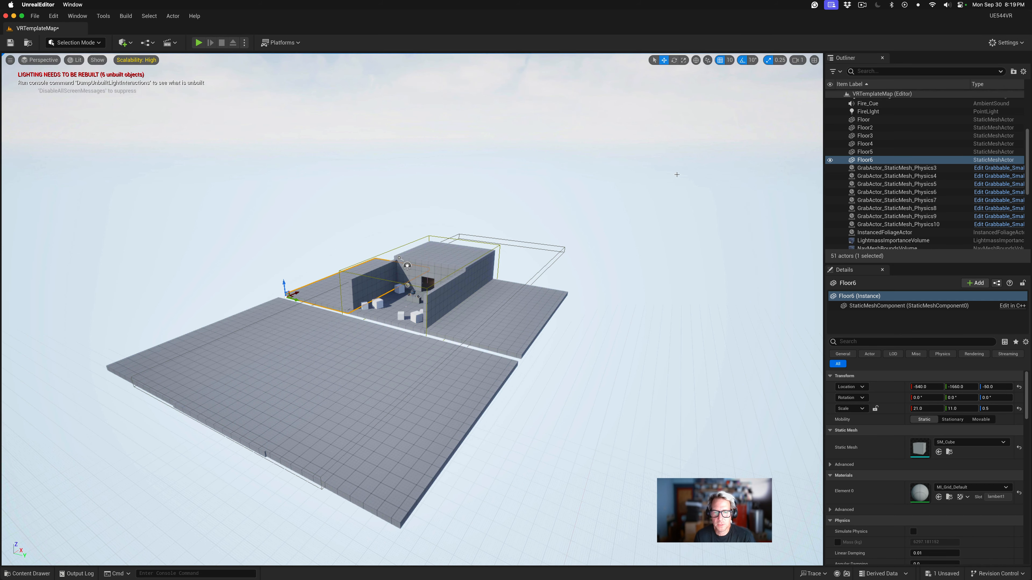
# Fly the camera around to the back of the room to examine the extended floor layout and the navigation bounds.
pyautogui.moveTo(676, 176); pyautogui.dragTo(694, 142)
pyautogui.press('w')
pyautogui.moveTo(676, 175); pyautogui.dragTo(807, 182, button='right')
pyautogui.press('w')
pyautogui.press('s')
pyautogui.press('s')
pyautogui.press('w')
pyautogui.press('s')
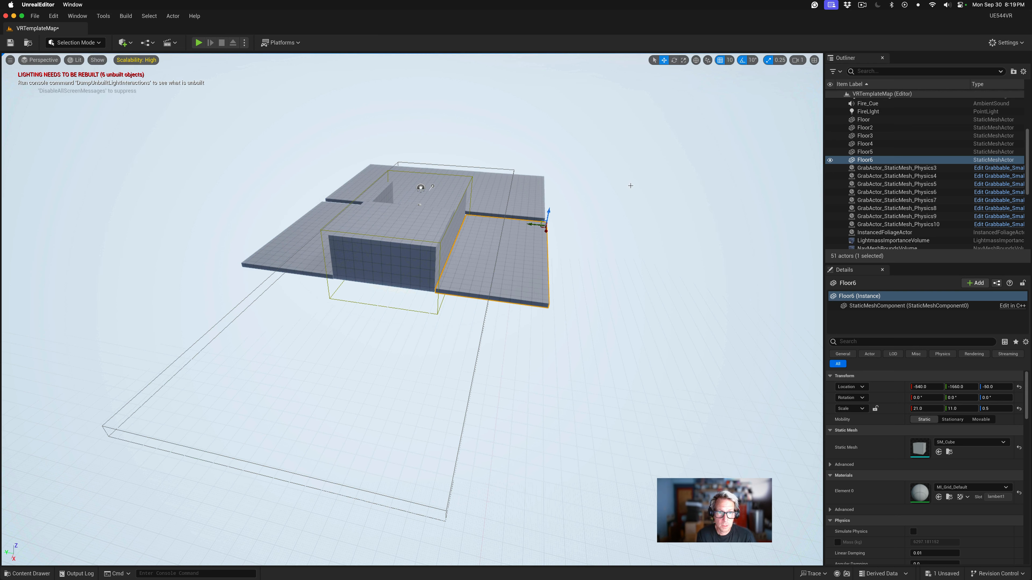
# Try adding Floor5 and Floor4 to the current Floor6 selection, and return to a single-actor selection.
pyautogui.keyDown('ctrl'); pyautogui.click(297, 263); pyautogui.keyUp('ctrl')
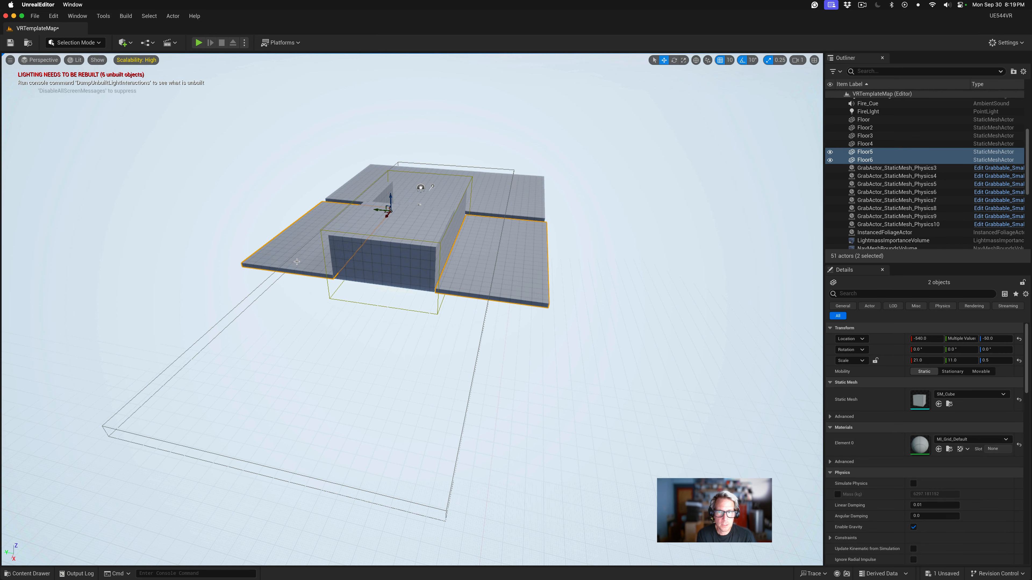
pyautogui.keyDown('ctrl'); pyautogui.click(882, 144); pyautogui.keyUp('ctrl')
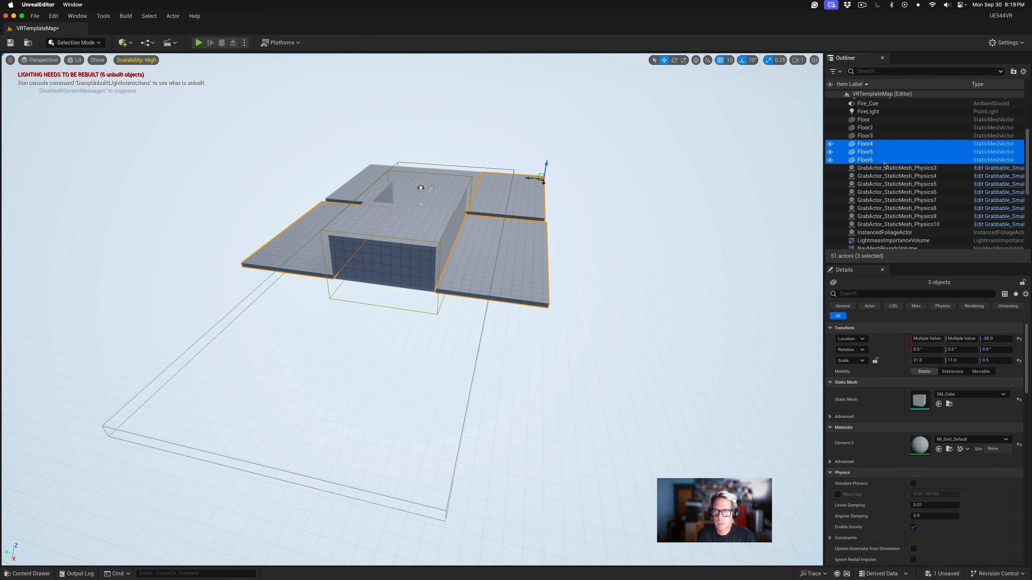
pyautogui.click(881, 127)
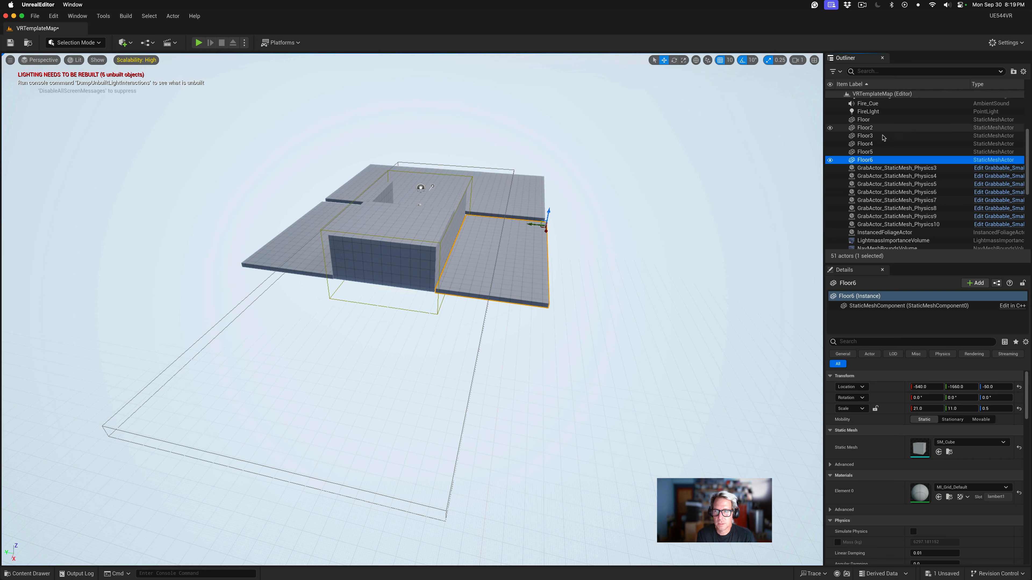
# Try selecting the range from Floor to Floor5 together, and select Floor5 and Floor6 individually.
pyautogui.click(879, 119)
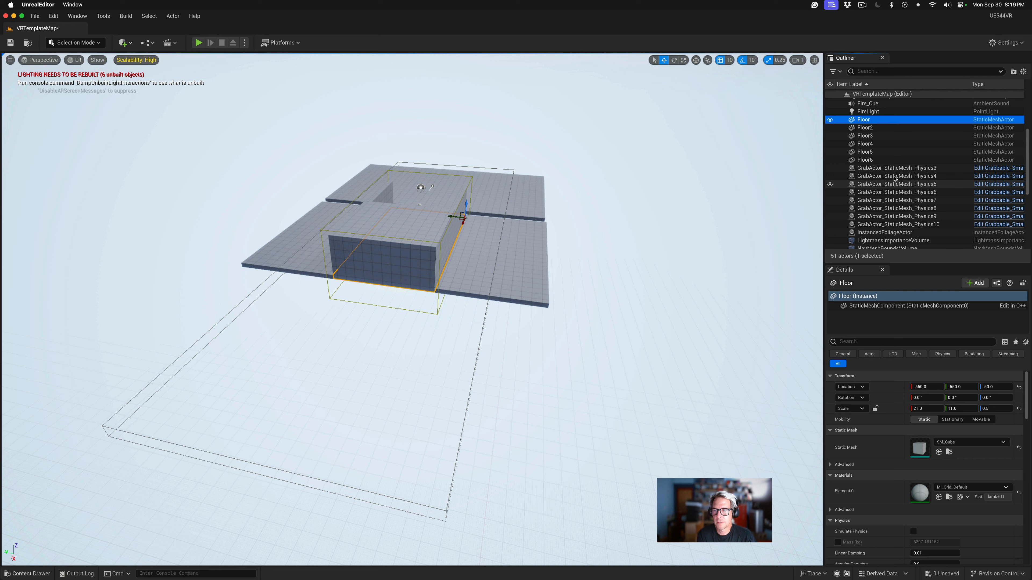
pyautogui.keyDown('shift'); pyautogui.click(875, 153); pyautogui.keyUp('shift')
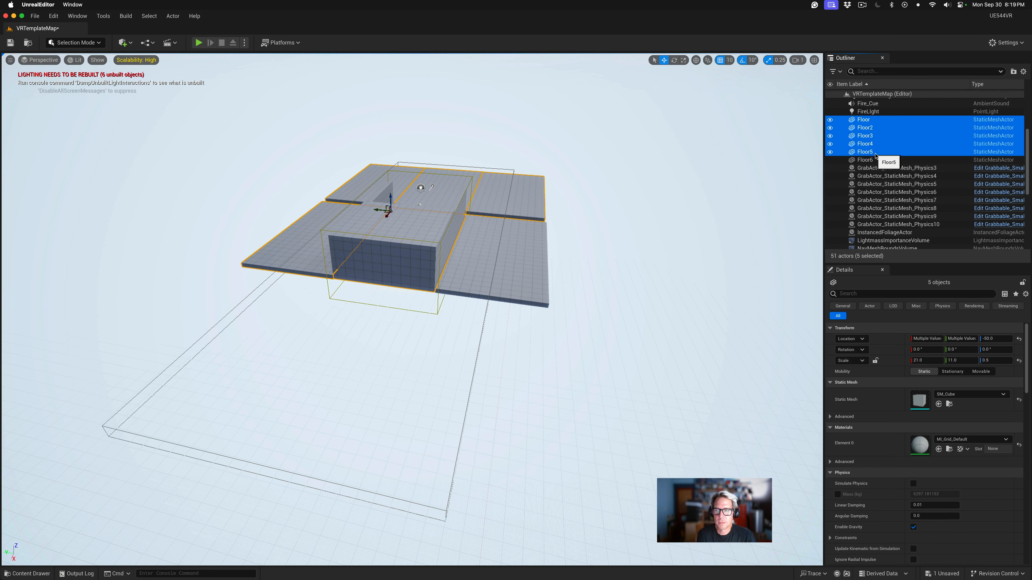
pyautogui.click(877, 159)
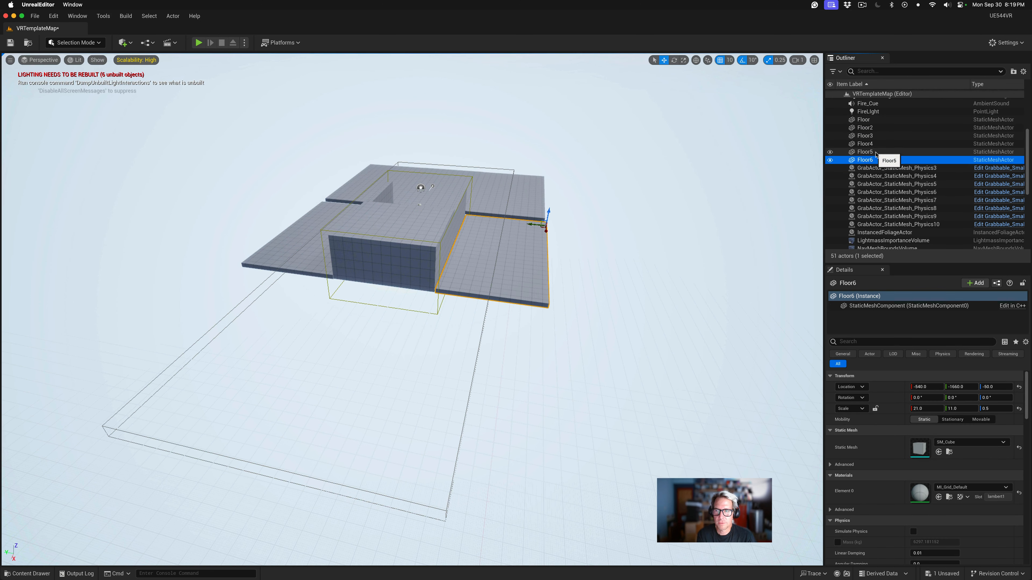
pyautogui.click(874, 152)
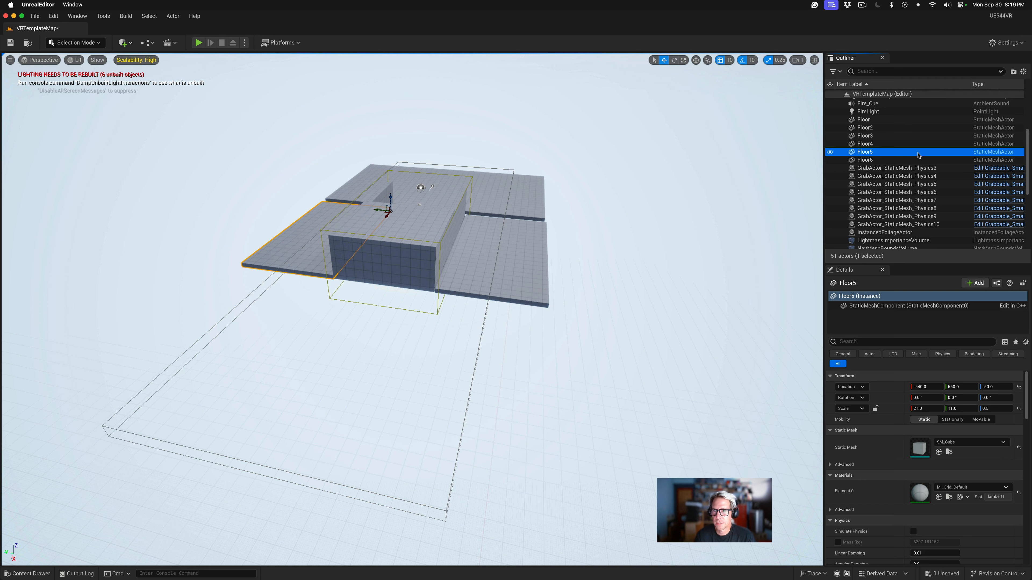
pyautogui.click(877, 161)
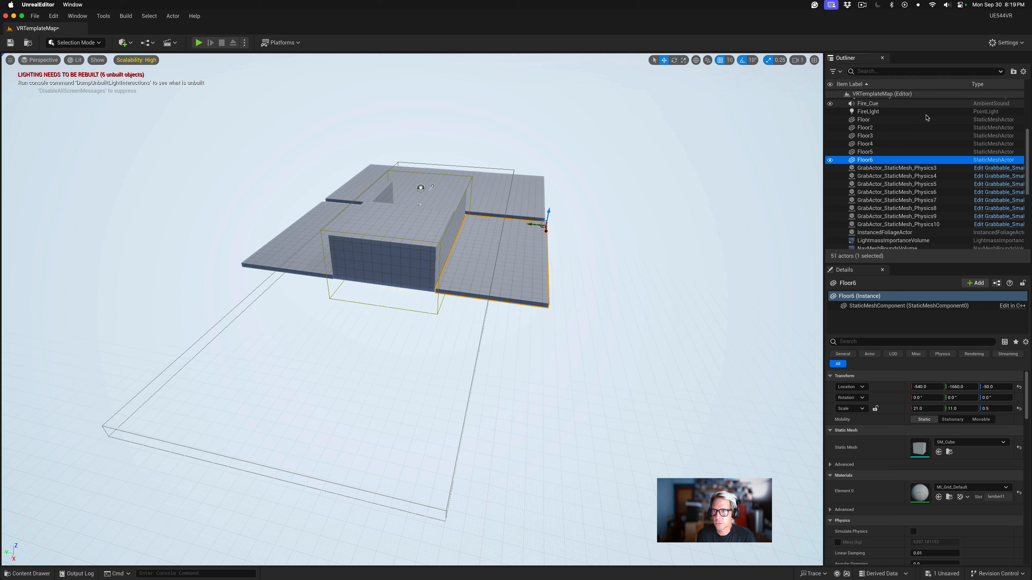
# Select Floor, Floor5 and Floor6 together, leaving the other floor actors unselected.
pyautogui.click(865, 120)
pyautogui.rightClick(873, 152)
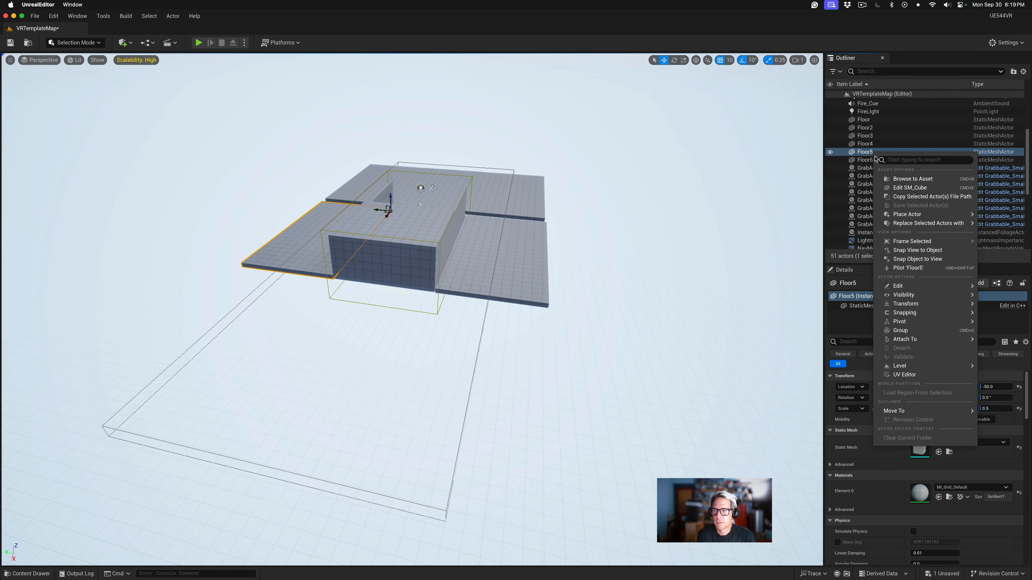
pyautogui.click(872, 123)
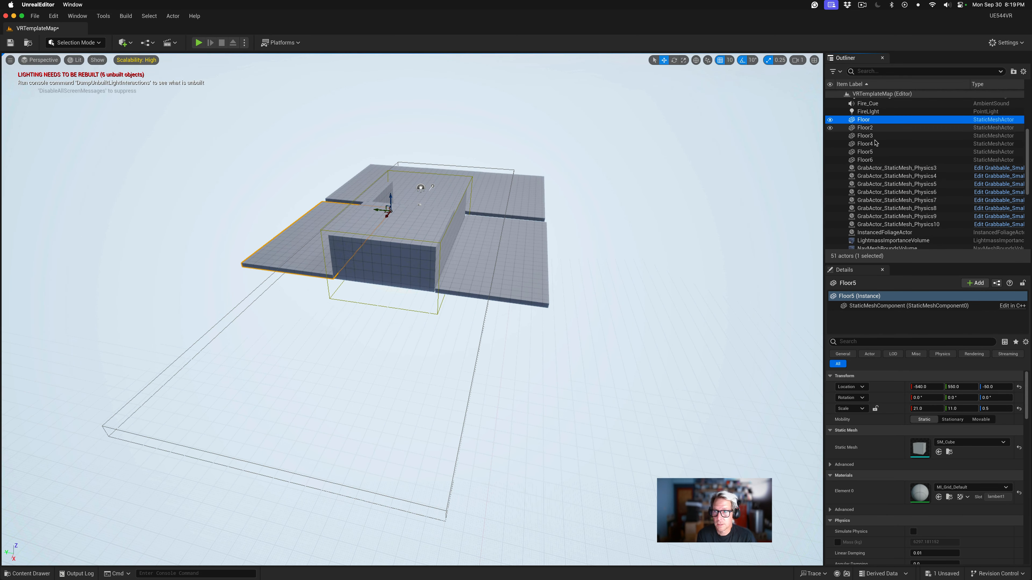
pyautogui.click(874, 153)
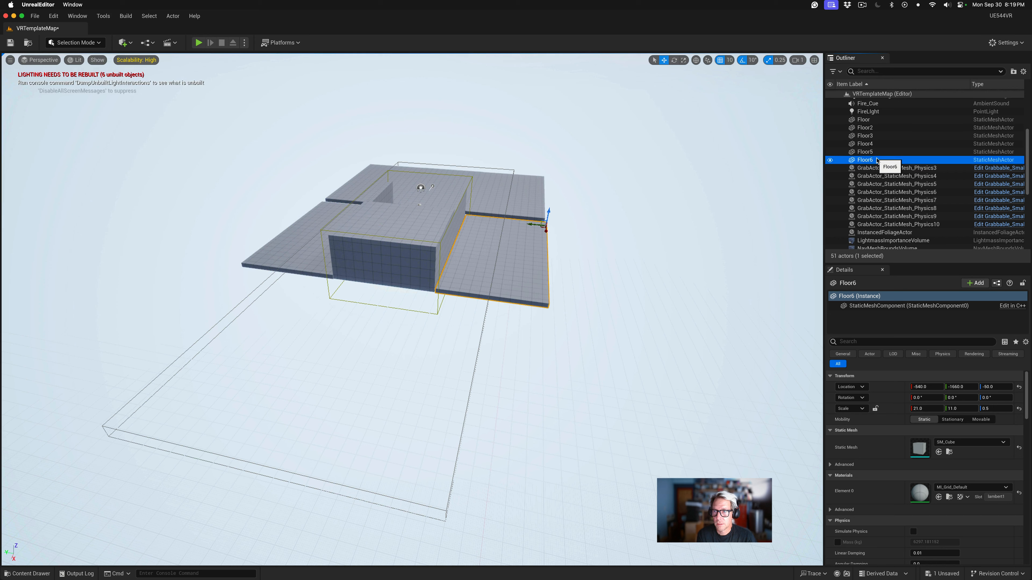
pyautogui.keyDown('shift'); pyautogui.click(873, 160); pyautogui.keyUp('shift')
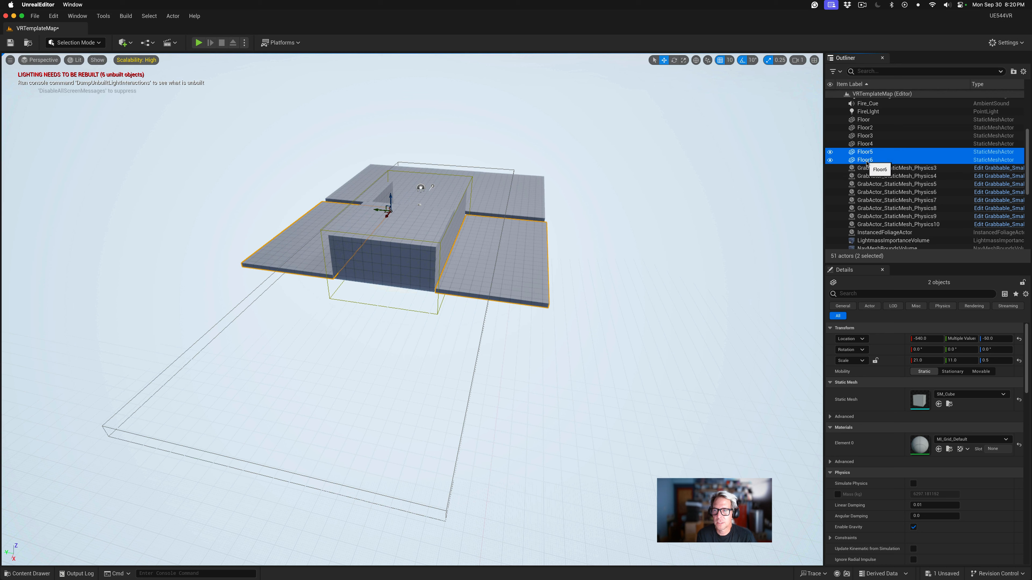
pyautogui.keyDown('super'); pyautogui.click(874, 121); pyautogui.keyUp('super')
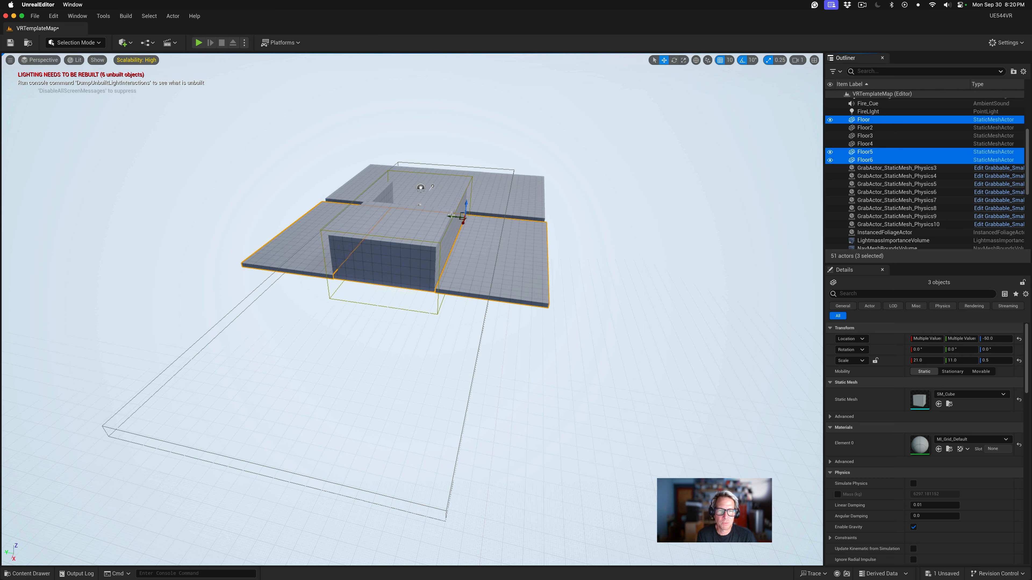
pyautogui.keyDown('super'); pyautogui.click(858, 137); pyautogui.keyUp('super')
pyautogui.keyDown('super'); pyautogui.click(859, 137); pyautogui.keyUp('super')
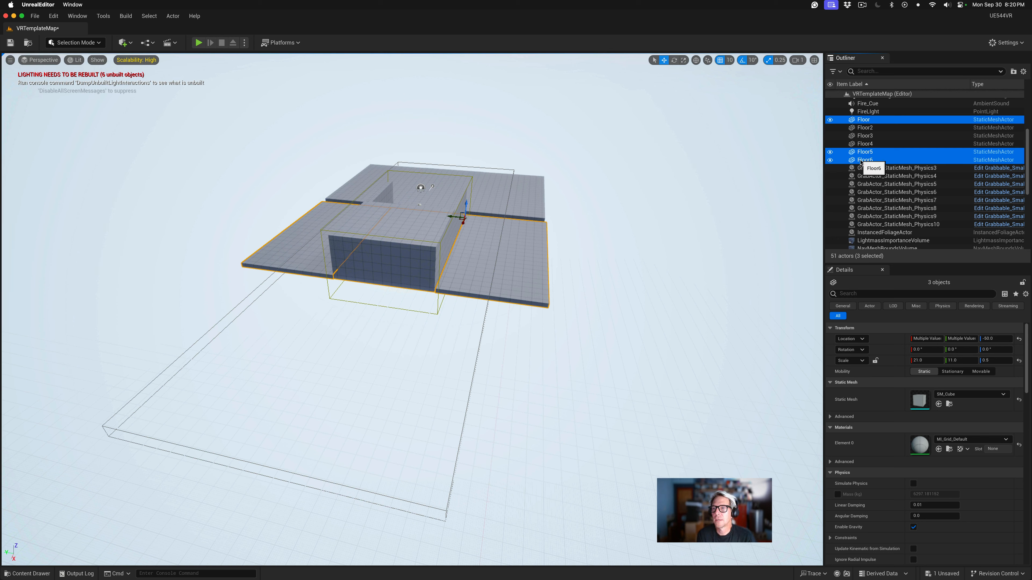
# Duplicate the three selected floors and move the copies along X to about 1560, extending the floor beyond the room's back wall.
pyautogui.rightClick(861, 161)
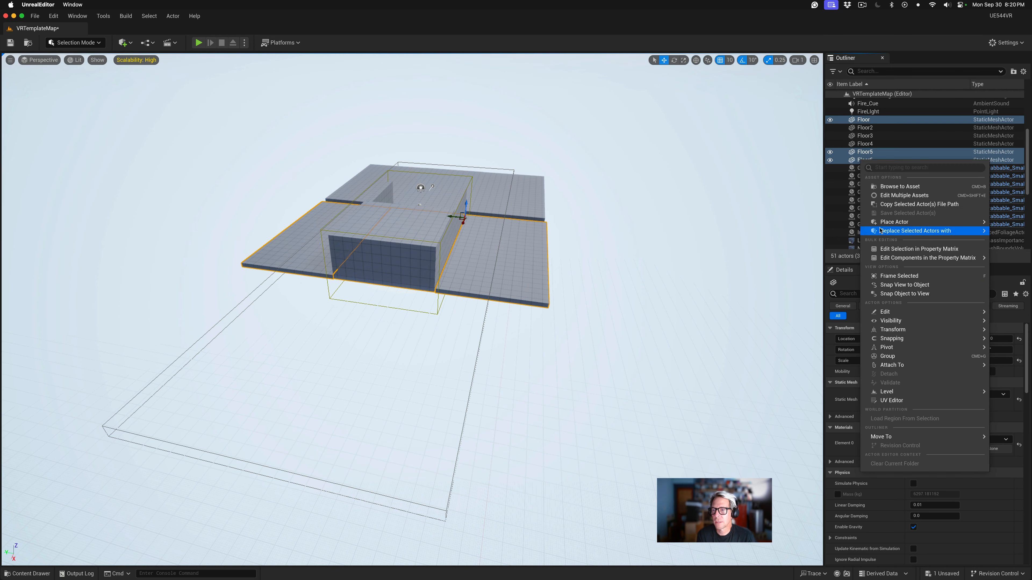
pyautogui.moveTo(883, 311)
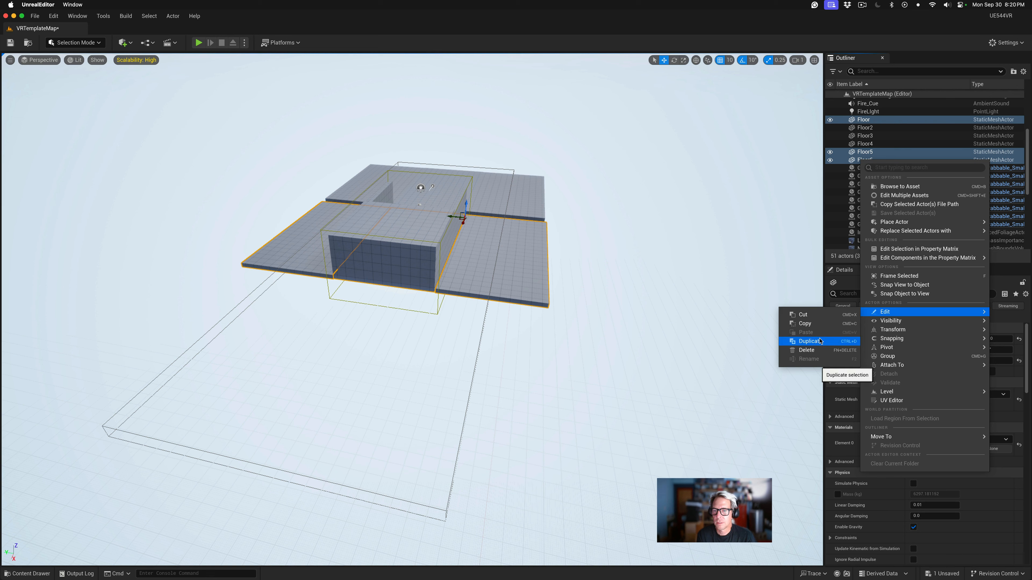
pyautogui.click(802, 341)
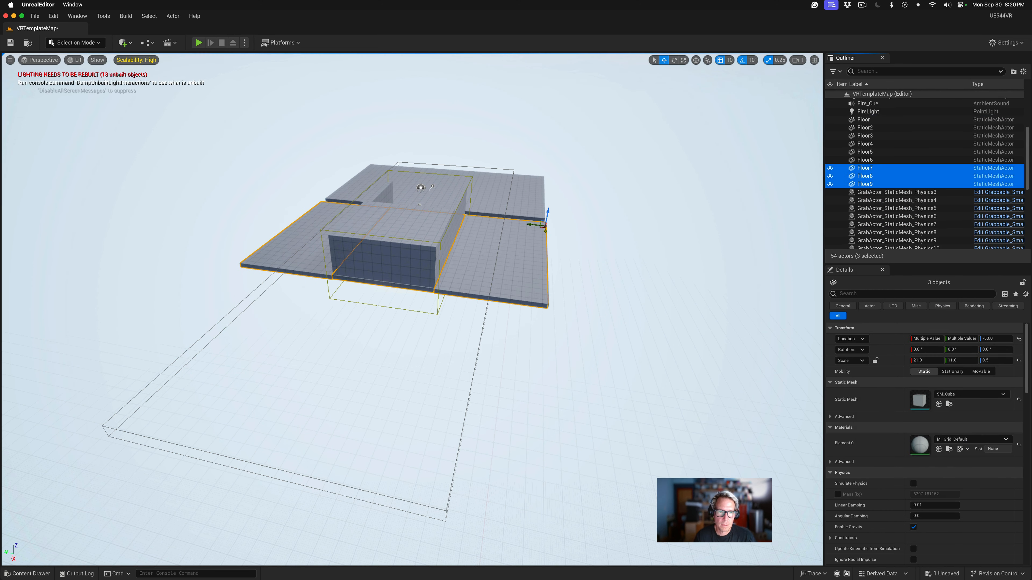
pyautogui.moveTo(531, 238); pyautogui.dragTo(535, 320)
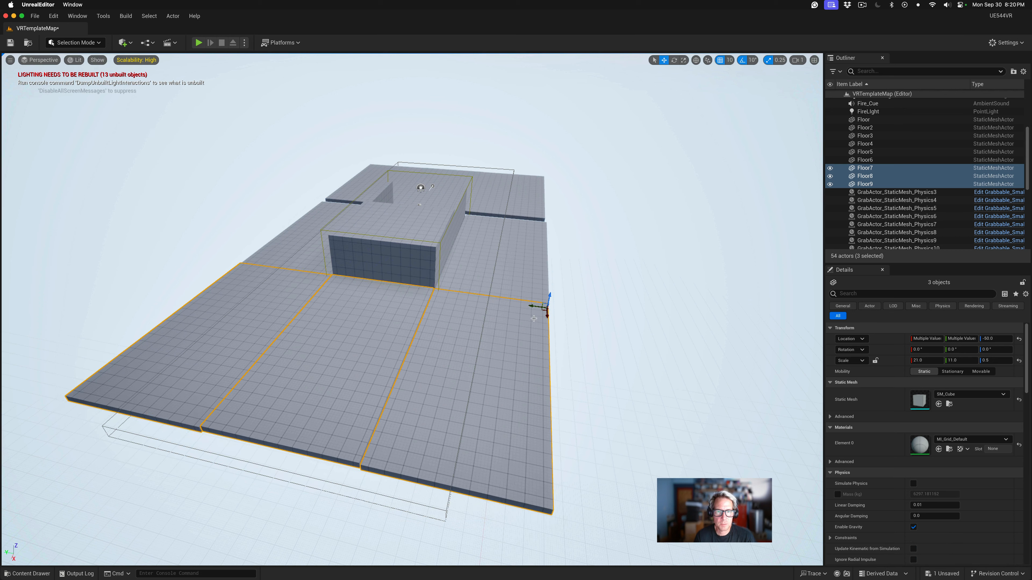
# Move Floor5, the slab beside the room's outer wall, along X to -550.
pyautogui.moveTo(569, 196); pyautogui.dragTo(613, 271, button='right')
pyautogui.press('w')
pyautogui.press('s')
pyautogui.press('w')
pyautogui.click(561, 237)
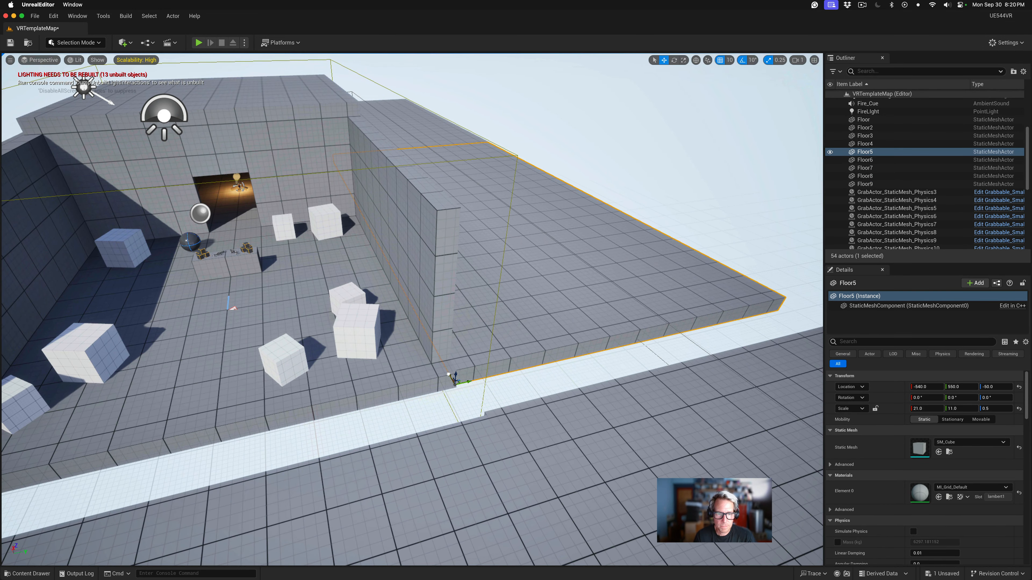
pyautogui.moveTo(449, 375); pyautogui.dragTo(450, 377)
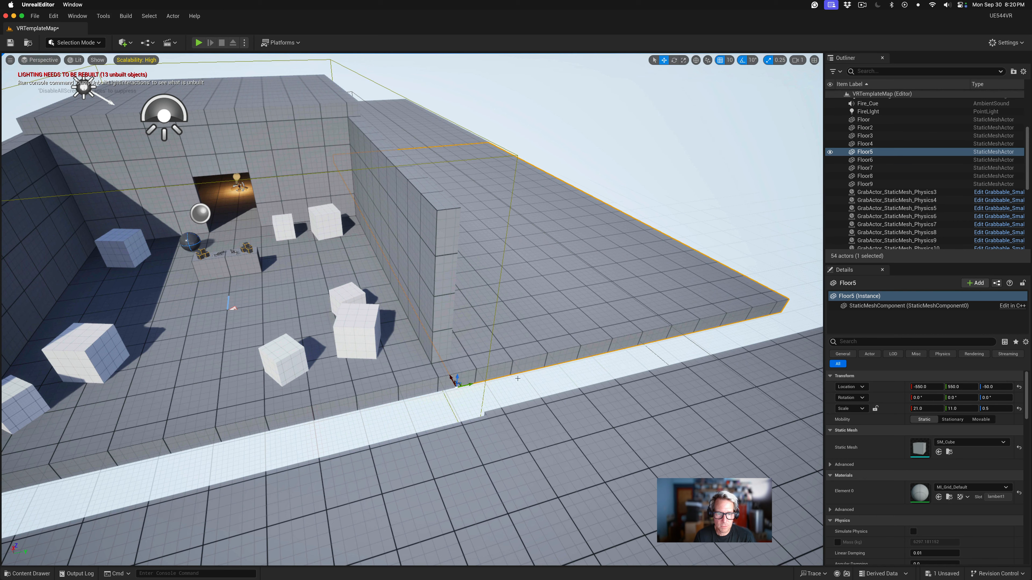
# Move Floor3, the slab across the gap from Floor5, along X to -2790.
pyautogui.click(519, 426)
pyautogui.scroll(-15, 556, 420)
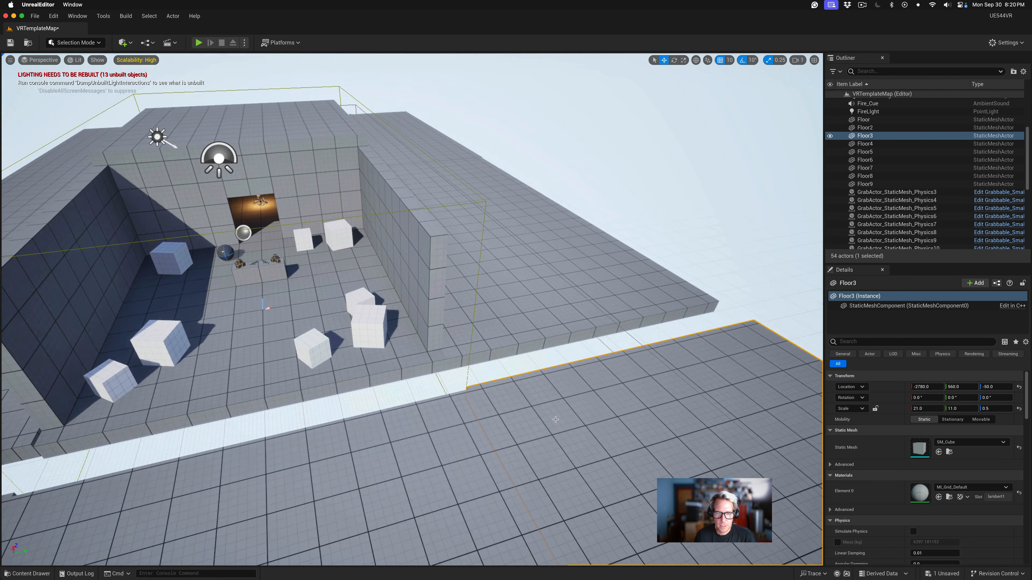
pyautogui.scroll(-10, 555, 420)
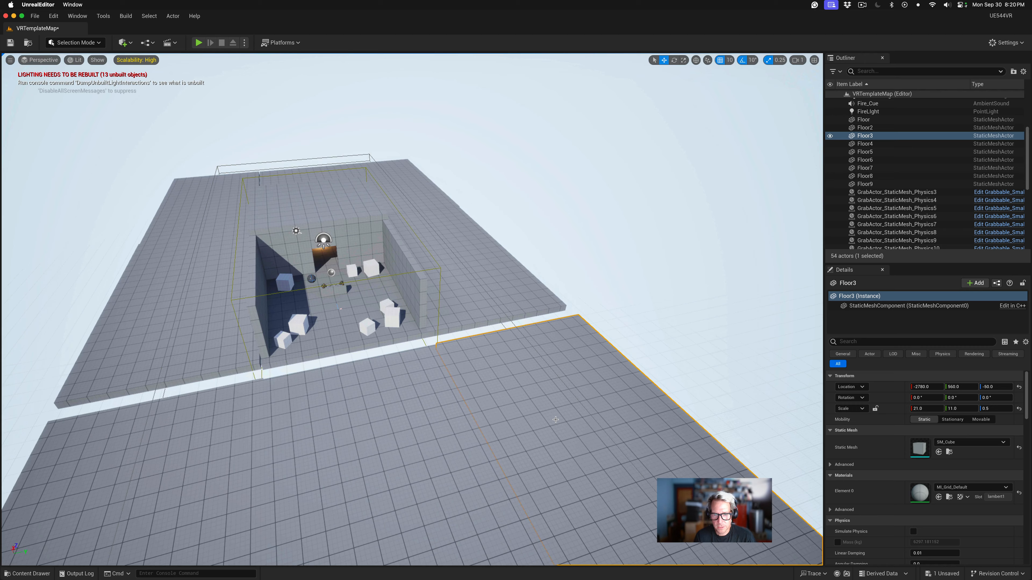
pyautogui.scroll(4, 555, 419)
pyautogui.scroll(-1, 555, 420)
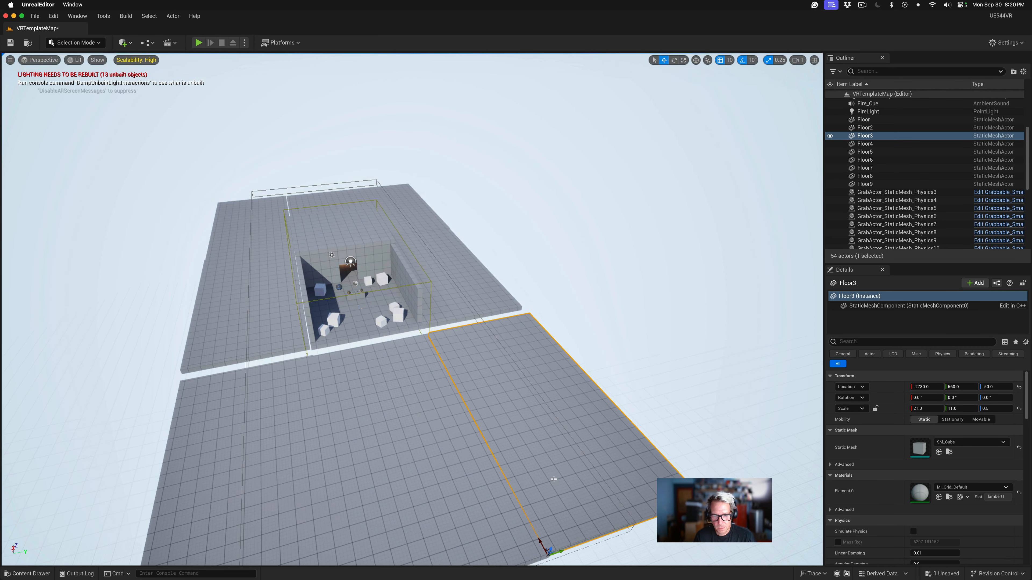
pyautogui.moveTo(540, 540); pyautogui.dragTo(540, 542)
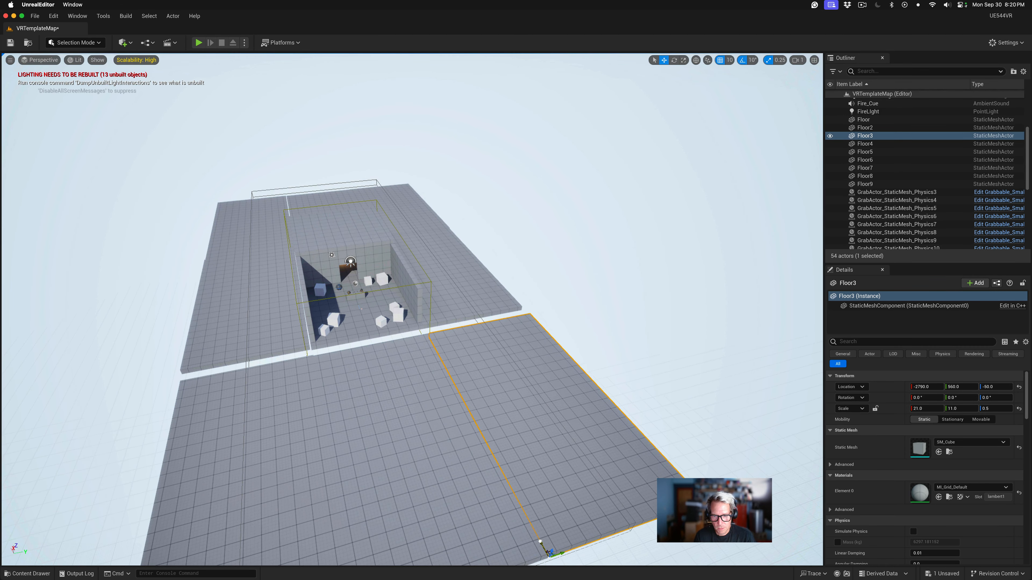
# Move Floor4, the outer slab at the opposite end of the same row as Floor3, along X to -2790.
pyautogui.moveTo(584, 469); pyautogui.dragTo(479, 532, button='right')
pyautogui.press('w')
pyautogui.moveTo(217, 459); pyautogui.dragTo(197, 458, button='right')
pyautogui.click(257, 346)
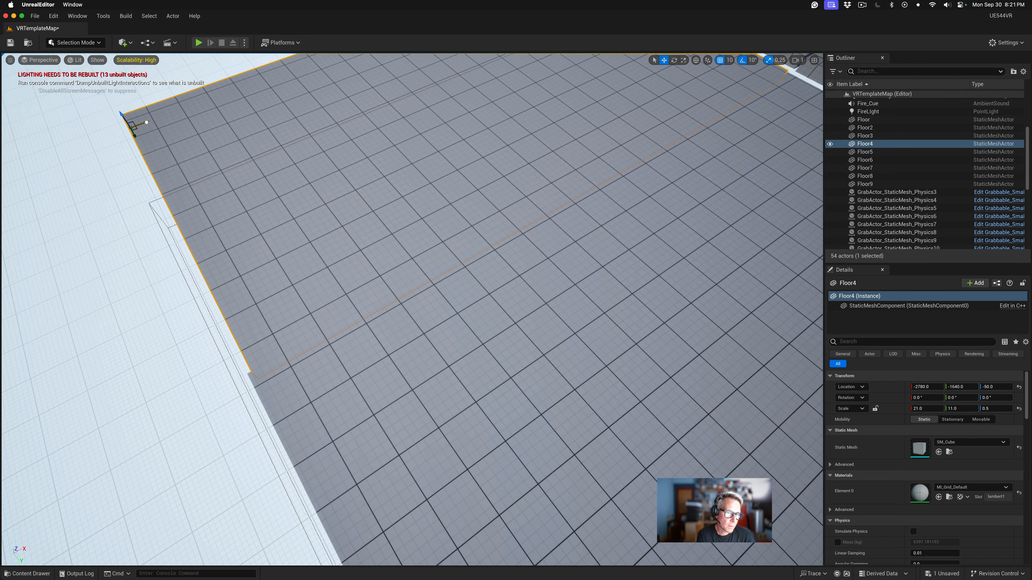
pyautogui.moveTo(147, 122); pyautogui.dragTo(145, 123)
# Move Floor6 along Y to -1650 to close its gap with the room.
pyautogui.moveTo(401, 137); pyautogui.dragTo(532, 111, button='right')
pyautogui.press('w')
pyautogui.press('w')
pyautogui.press('w')
pyautogui.press('w')
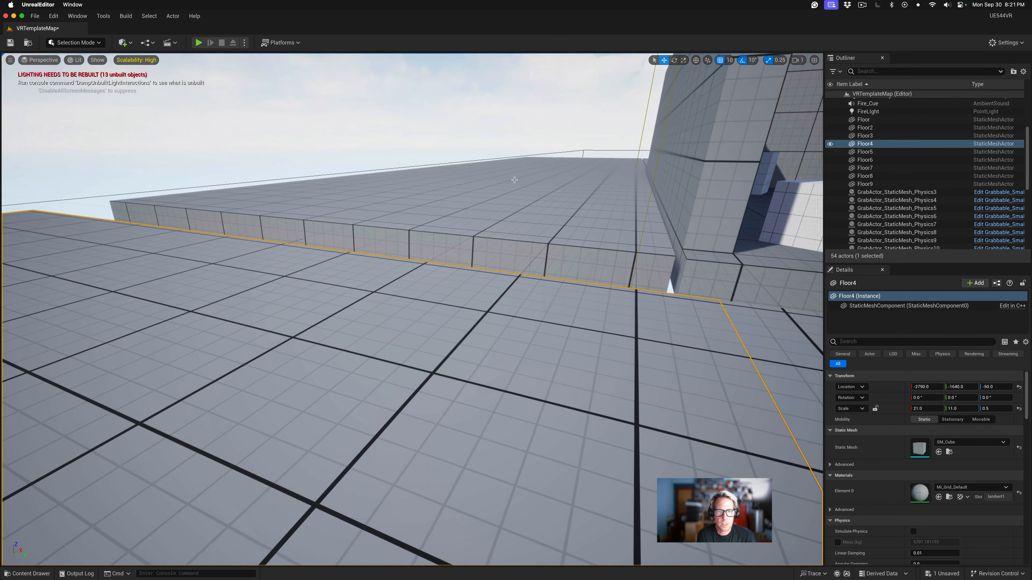
pyautogui.click(346, 203)
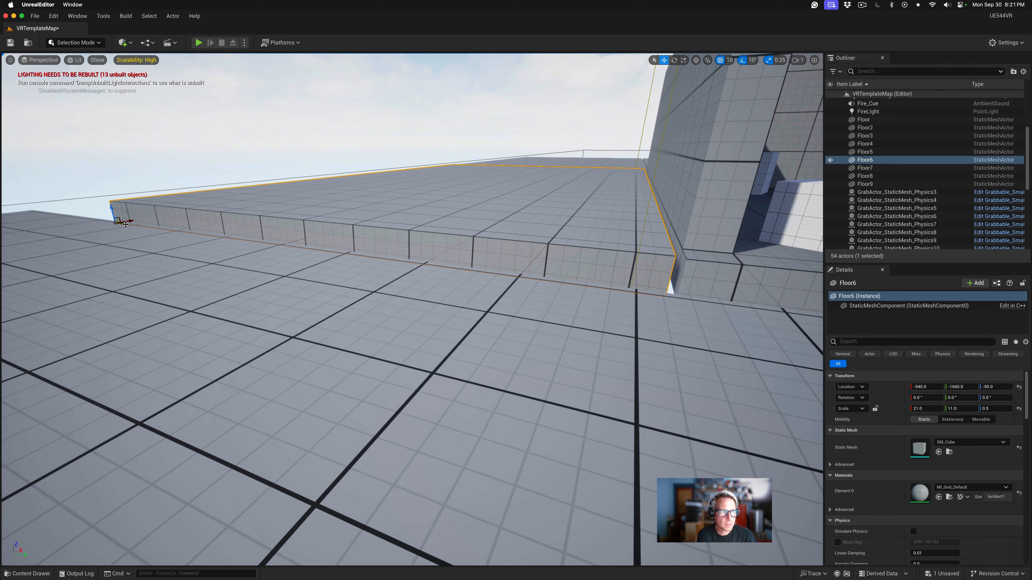
pyautogui.moveTo(126, 224); pyautogui.dragTo(128, 224)
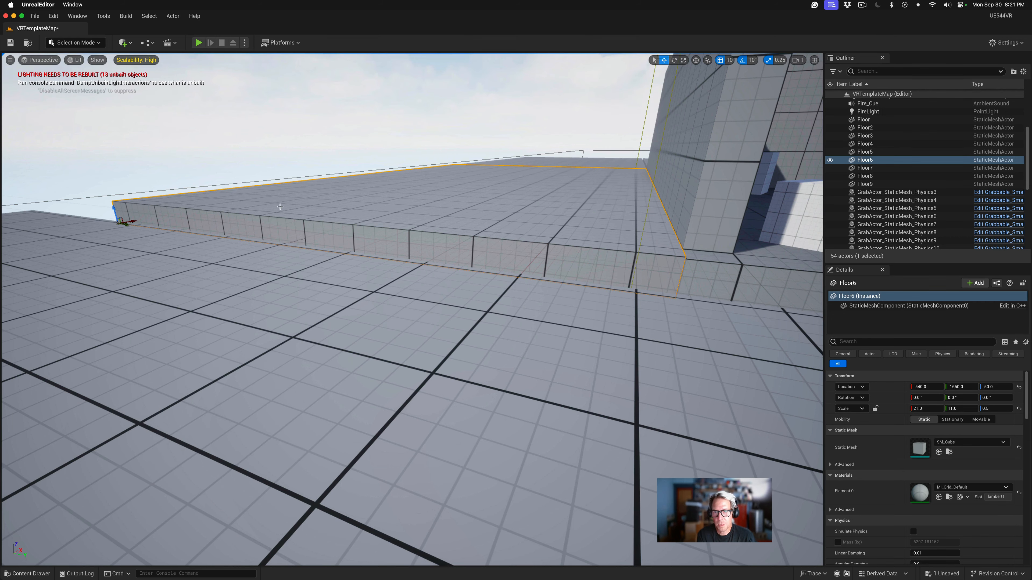
# Inspect the wide gap beside Floor6 and move the slab along X to -550.
pyautogui.moveTo(314, 187); pyautogui.dragTo(405, 171, button='right')
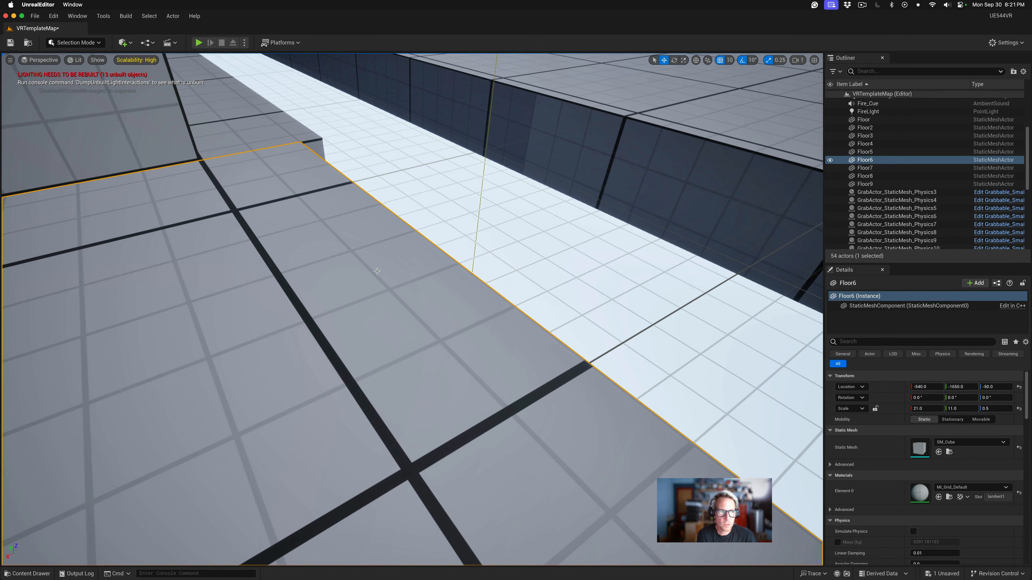
pyautogui.moveTo(413, 274); pyautogui.dragTo(590, 477, button='right')
pyautogui.press('s')
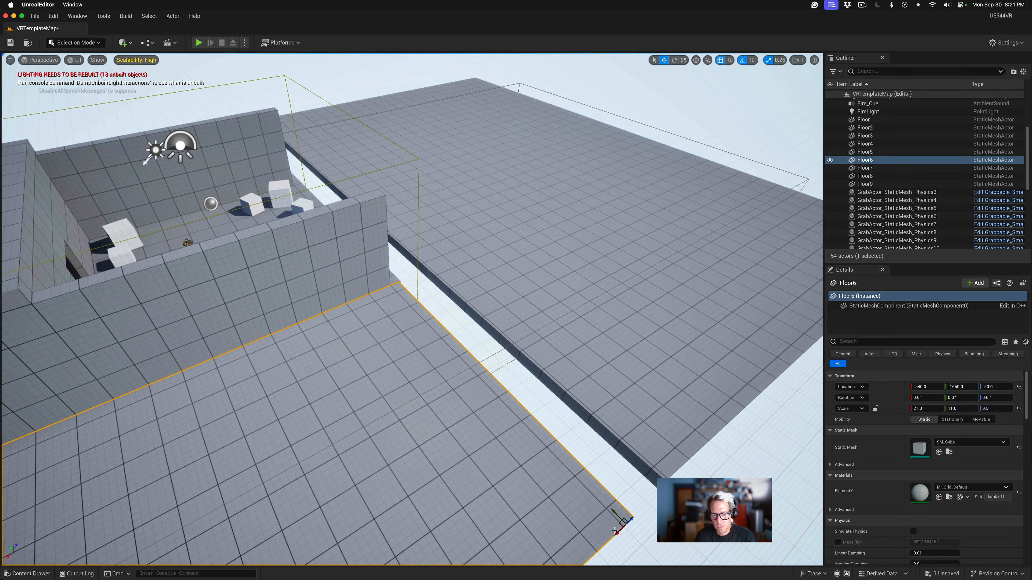
pyautogui.moveTo(618, 533); pyautogui.dragTo(619, 532)
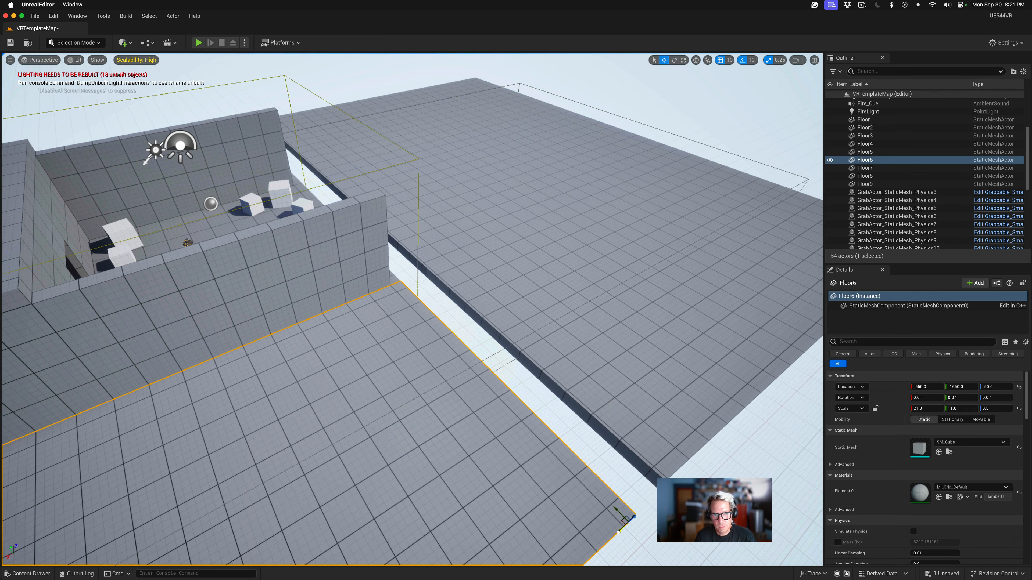
# Move Floor9 along X to 1550 so that it meets the edge of Floor6.
pyautogui.moveTo(506, 362); pyautogui.dragTo(357, 412, button='right')
pyautogui.press('w')
pyautogui.press('s')
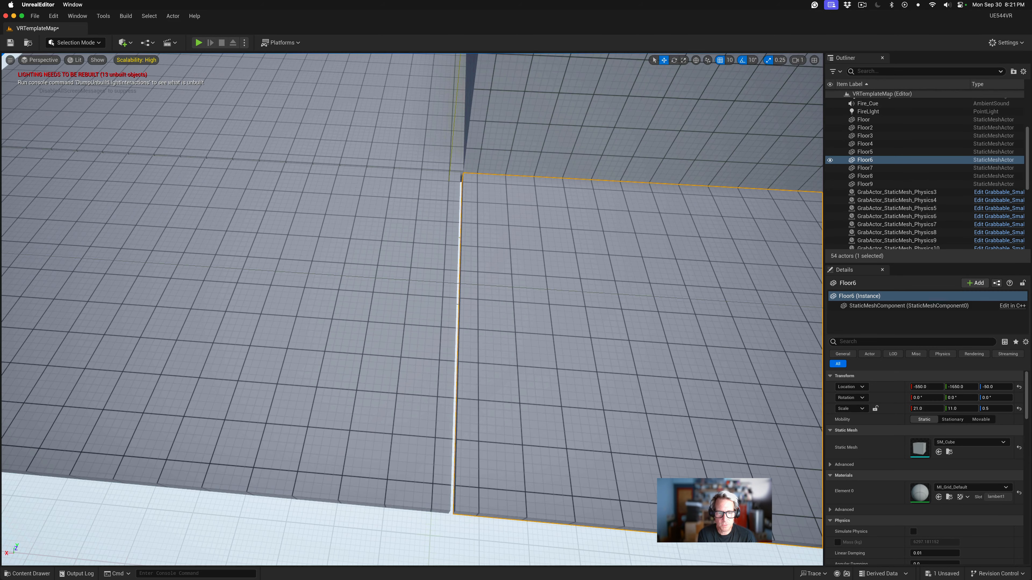
pyautogui.click(370, 507)
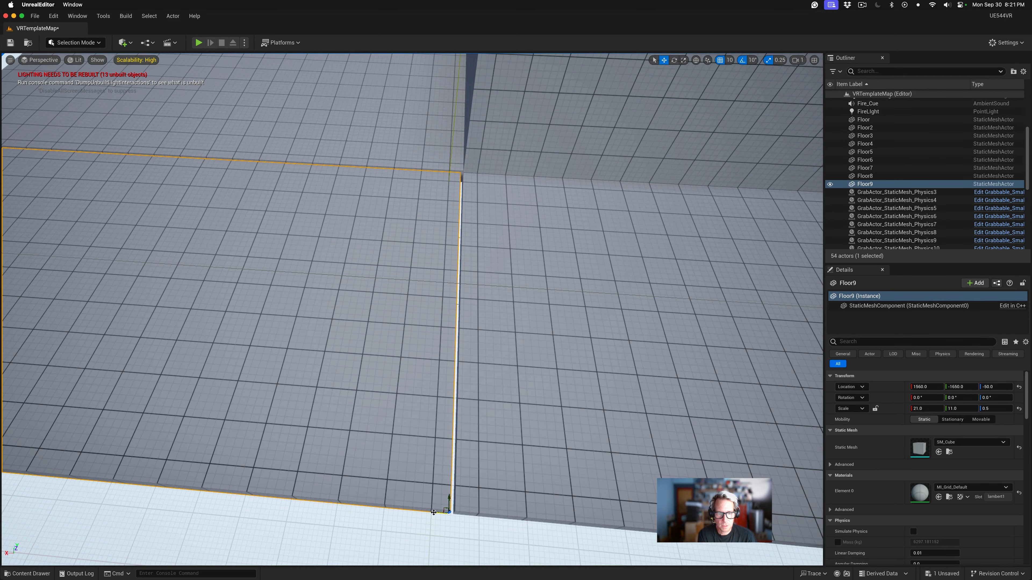
pyautogui.moveTo(436, 513); pyautogui.dragTo(437, 513)
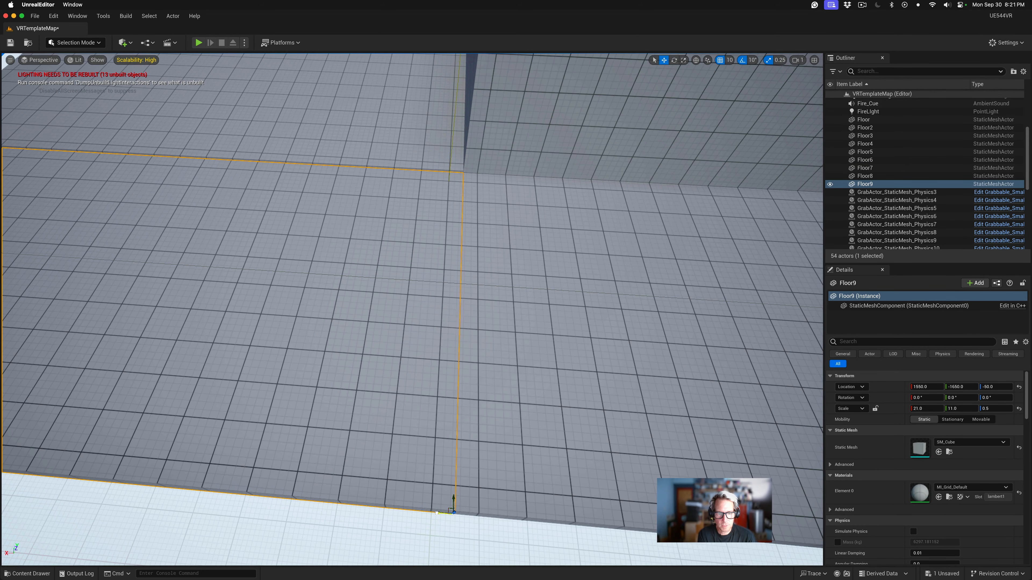
# Move Floor7, the middle slab behind the room, along Y to -550 to close its gap with Floor9.
pyautogui.moveTo(425, 324); pyautogui.dragTo(288, 258, button='right')
pyautogui.press('w')
pyautogui.press('w')
pyautogui.press('w')
pyautogui.moveTo(428, 324)
pyautogui.mouseDown(button='right')
pyautogui.moveTo(426, 378)
pyautogui.moveTo(390, 380)
pyautogui.moveTo(427, 325)
pyautogui.mouseUp(button='right')
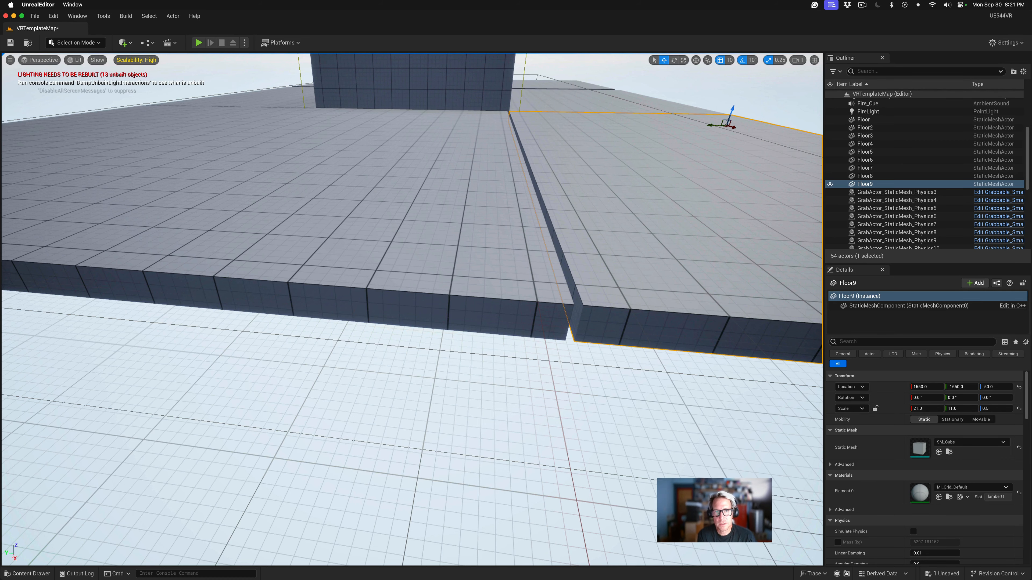
pyautogui.moveTo(519, 268); pyautogui.dragTo(520, 262, button='right')
pyautogui.click(520, 263)
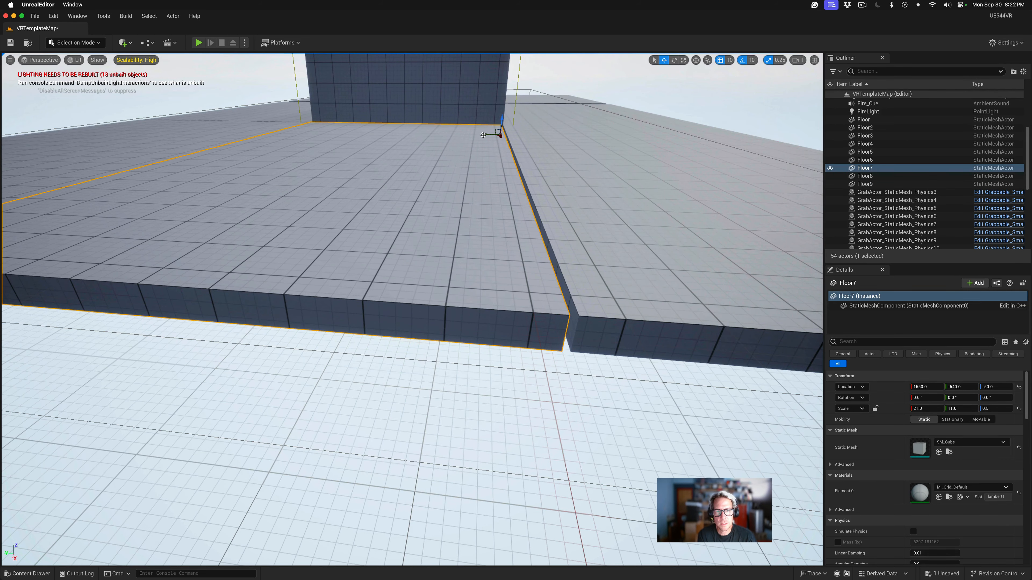
pyautogui.moveTo(520, 262); pyautogui.dragTo(481, 319, button='right')
pyautogui.moveTo(577, 88); pyautogui.dragTo(577, 86, button='right')
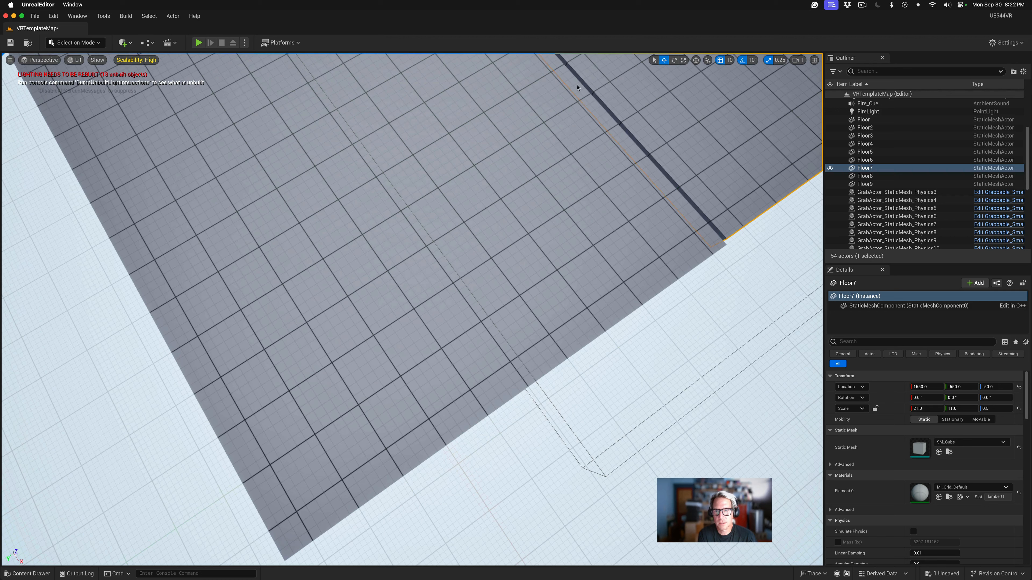
# Move Floor7 along X to 1560 and the neighbouring Floor8 along Y to 550 to close the seam between them.
pyautogui.click(591, 177)
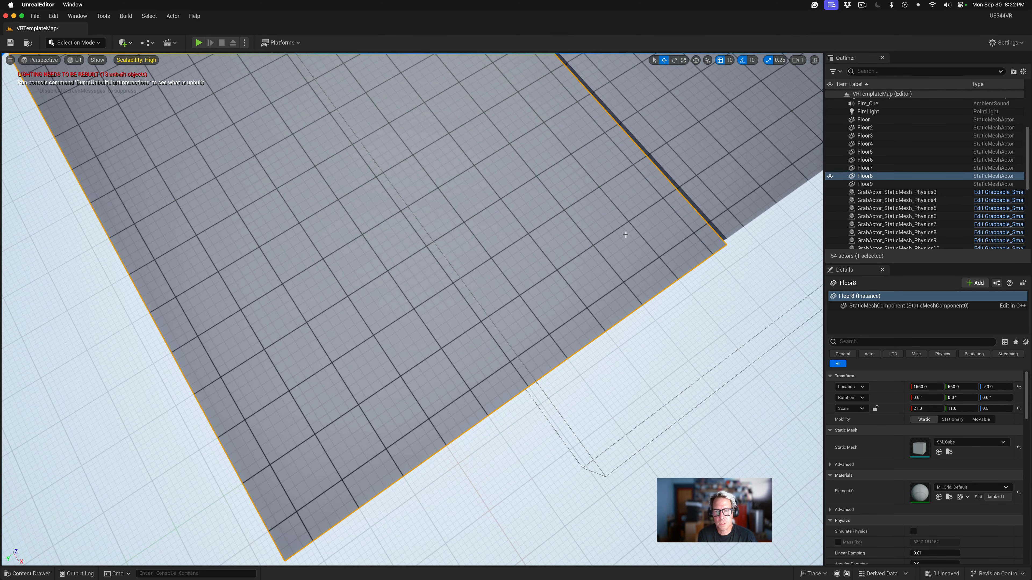
pyautogui.click(700, 153)
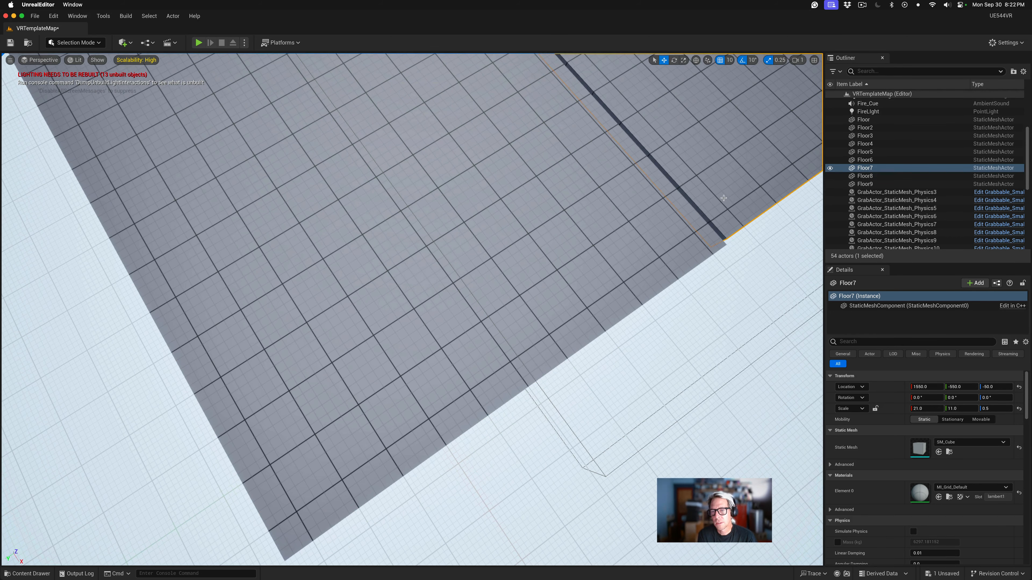
pyautogui.press('s')
pyautogui.moveTo(724, 198); pyautogui.dragTo(719, 152, button='right')
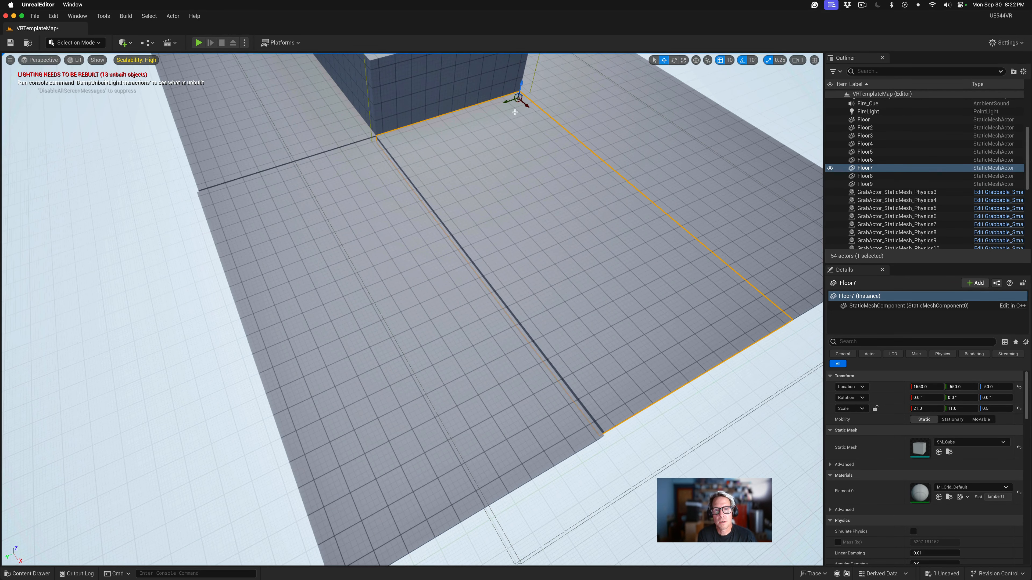
pyautogui.moveTo(527, 105); pyautogui.dragTo(528, 105)
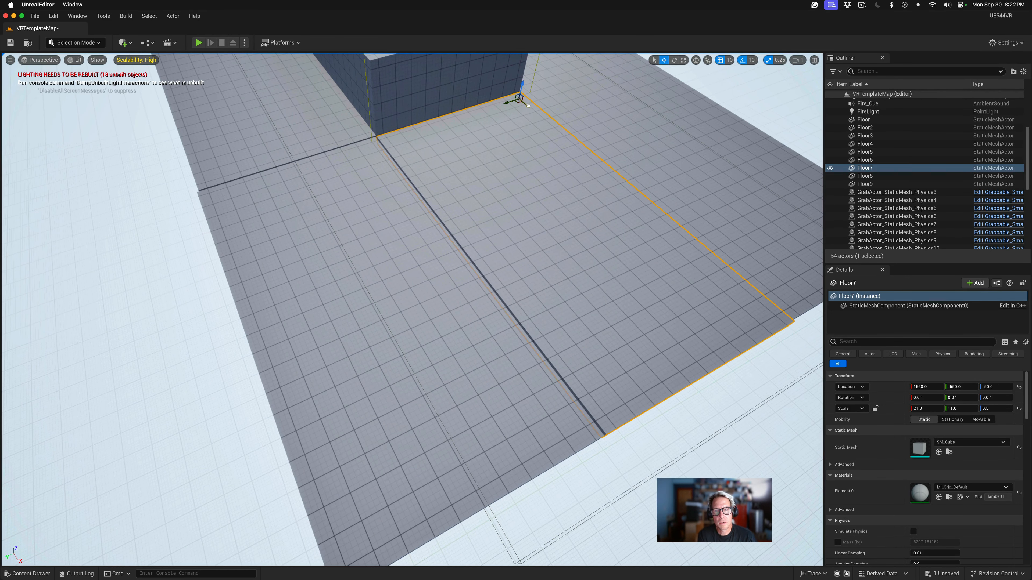
pyautogui.click(311, 211)
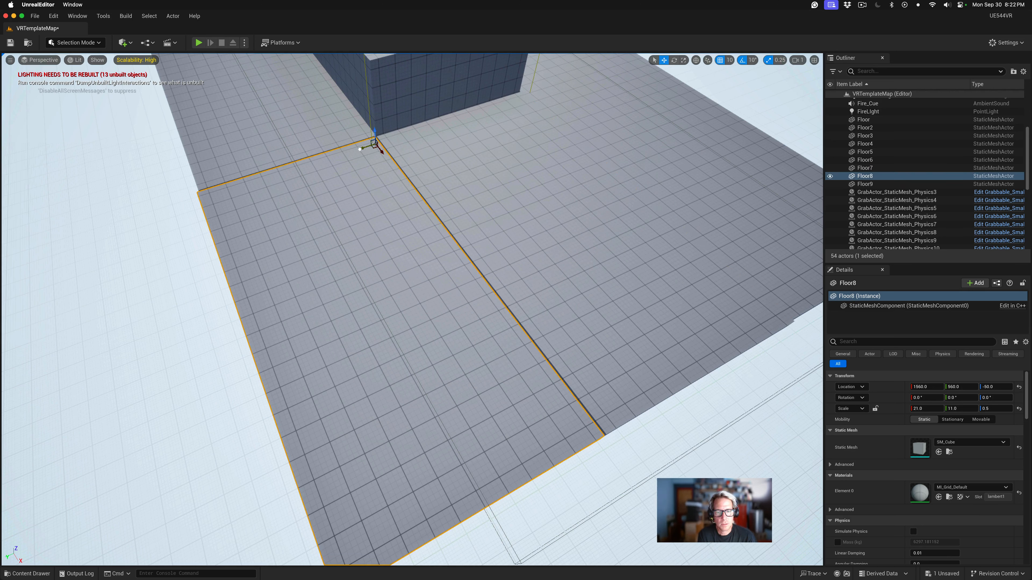
pyautogui.moveTo(361, 149); pyautogui.dragTo(361, 149)
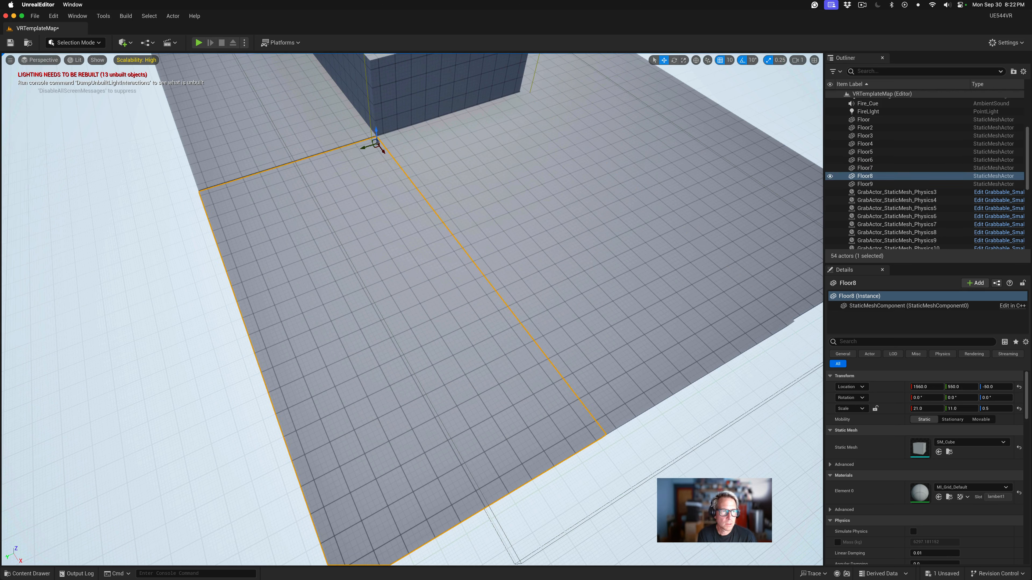
# Move Floor5, the slab beside the room, along X to -540 and check the extended floor from a distance.
pyautogui.click(238, 163)
pyautogui.moveTo(330, 99); pyautogui.dragTo(285, 78, button='right')
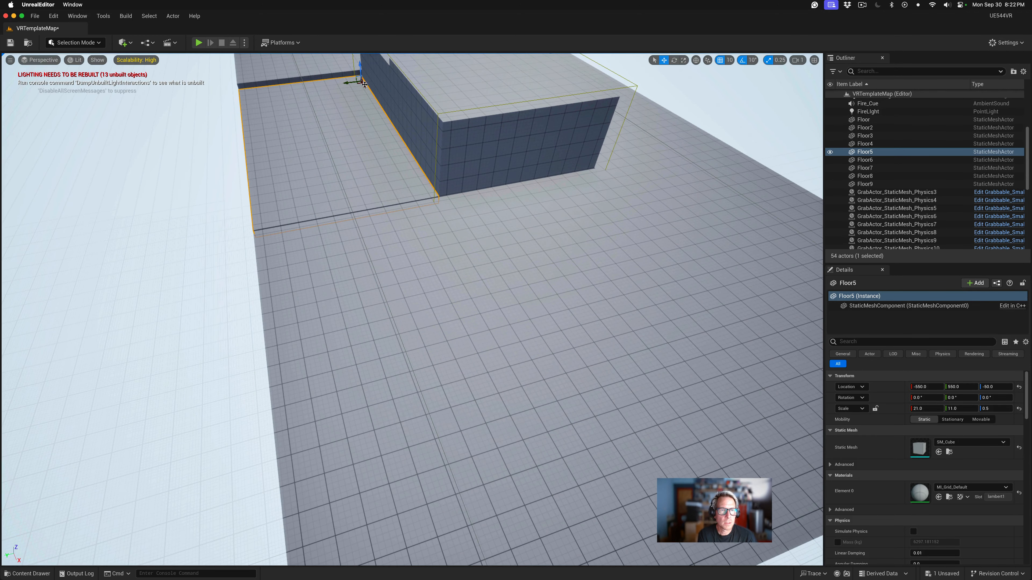
pyautogui.moveTo(365, 85); pyautogui.dragTo(365, 87)
pyautogui.moveTo(183, 71); pyautogui.dragTo(173, 45, button='right')
pyautogui.press('w')
pyautogui.moveTo(201, 117); pyautogui.dragTo(123, 116, button='right')
pyautogui.press('w')
pyautogui.press('s')
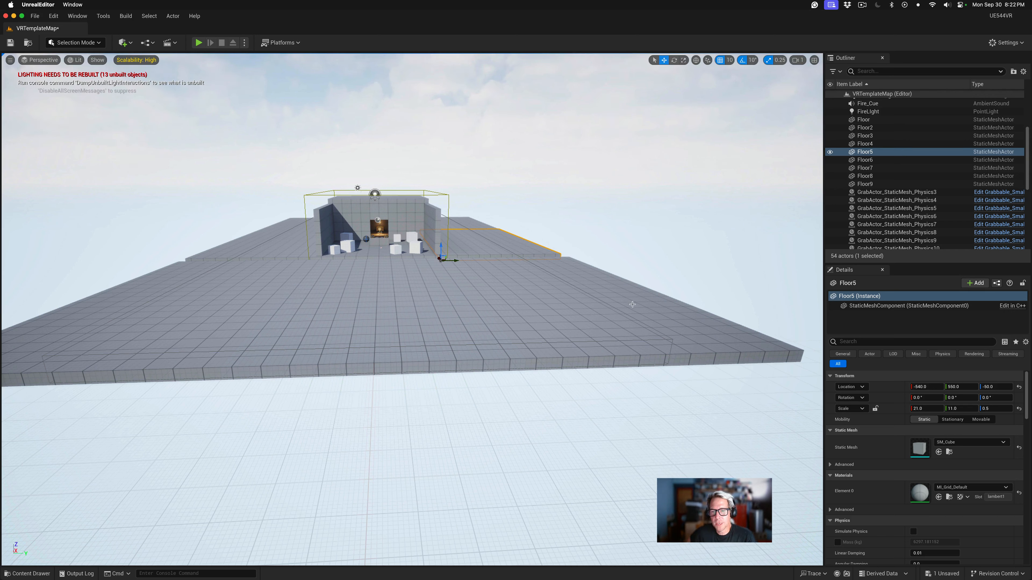
# Set the Y scale of NavMeshBoundsVolume to 1.48 so that it spans the widened floor.
pyautogui.scroll(-5, 898, 195)
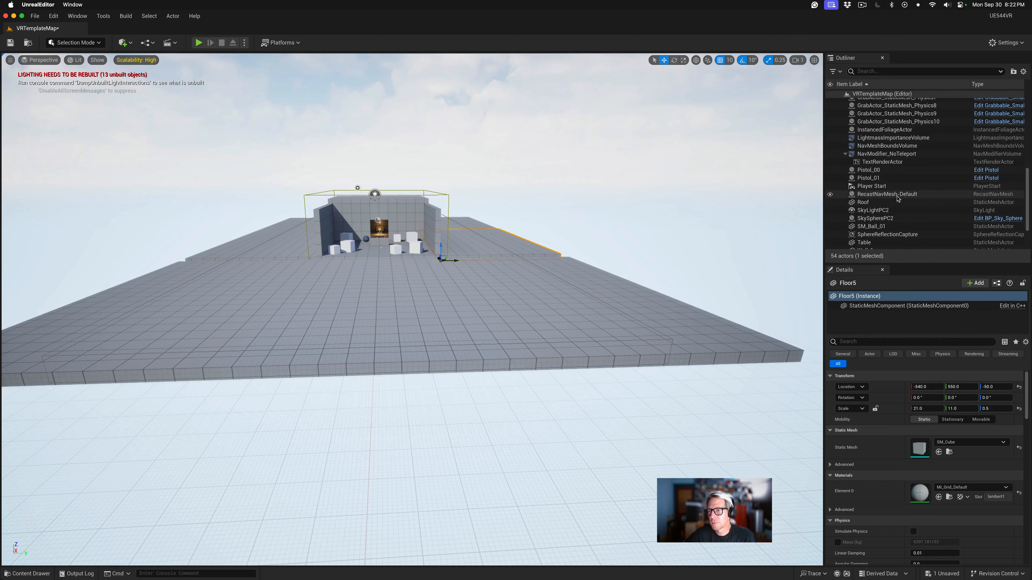
pyautogui.click(892, 146)
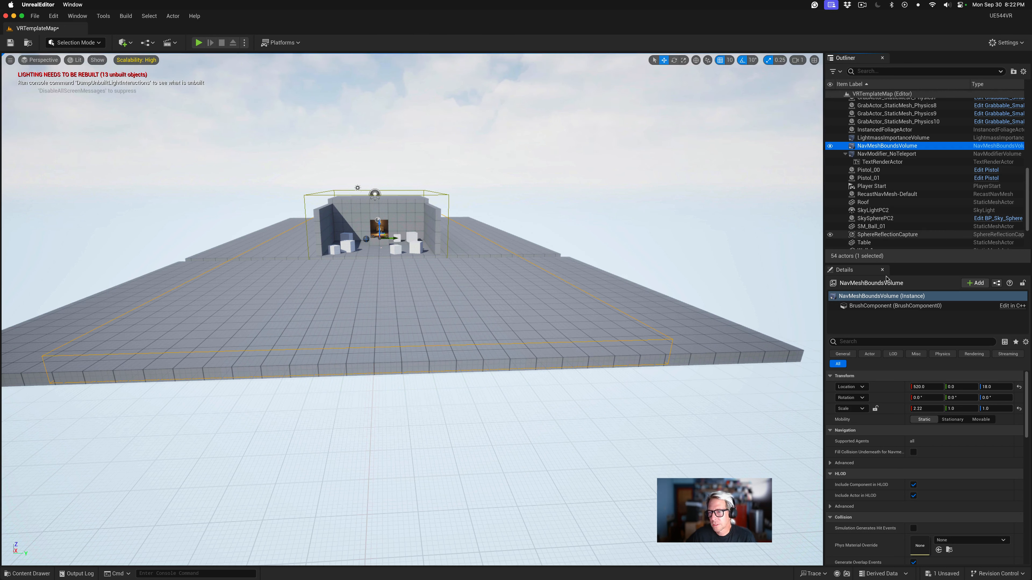
pyautogui.click(957, 409)
pyautogui.moveTo(957, 409); pyautogui.dragTo(970, 409)
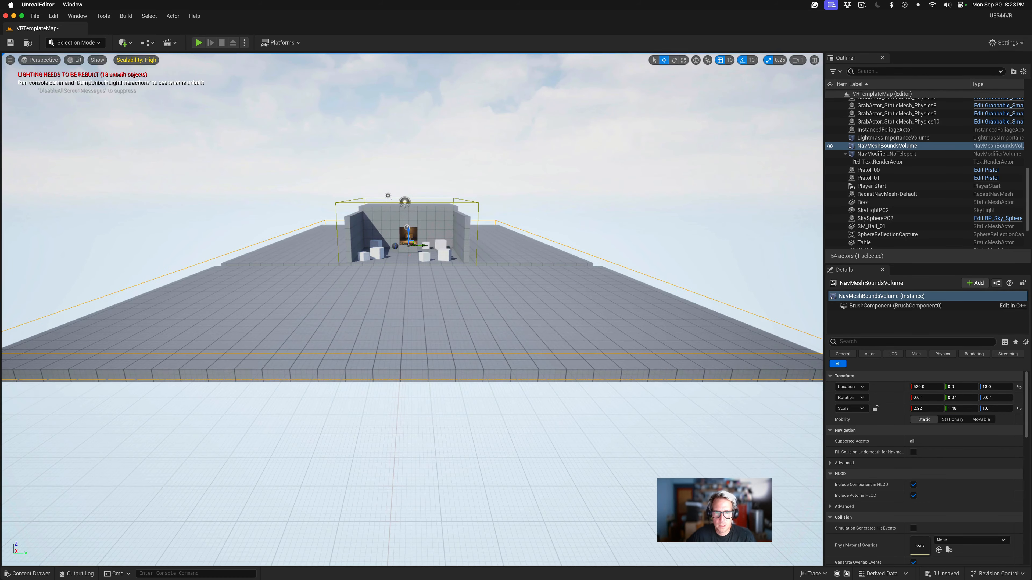
pyautogui.press('w')
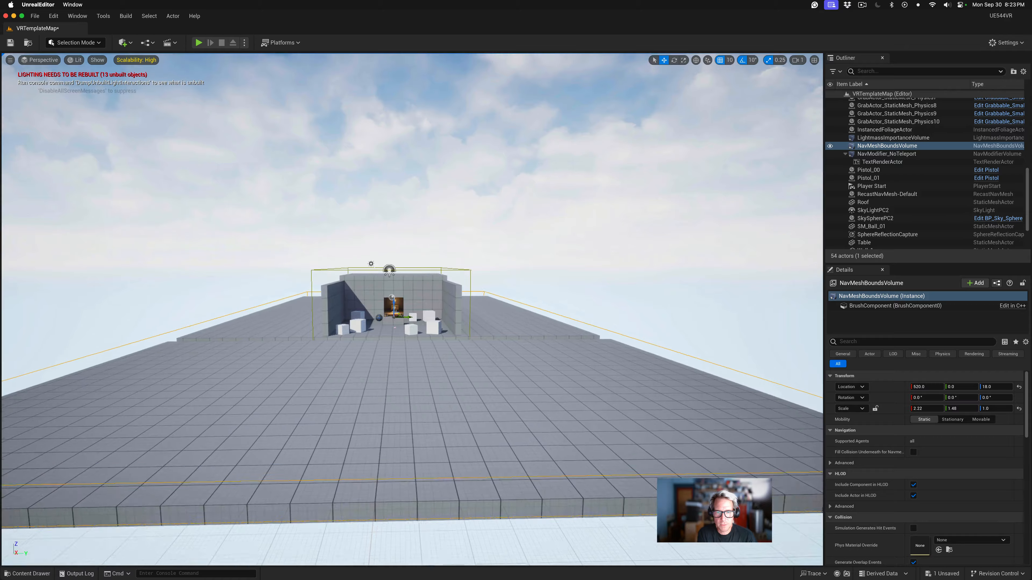
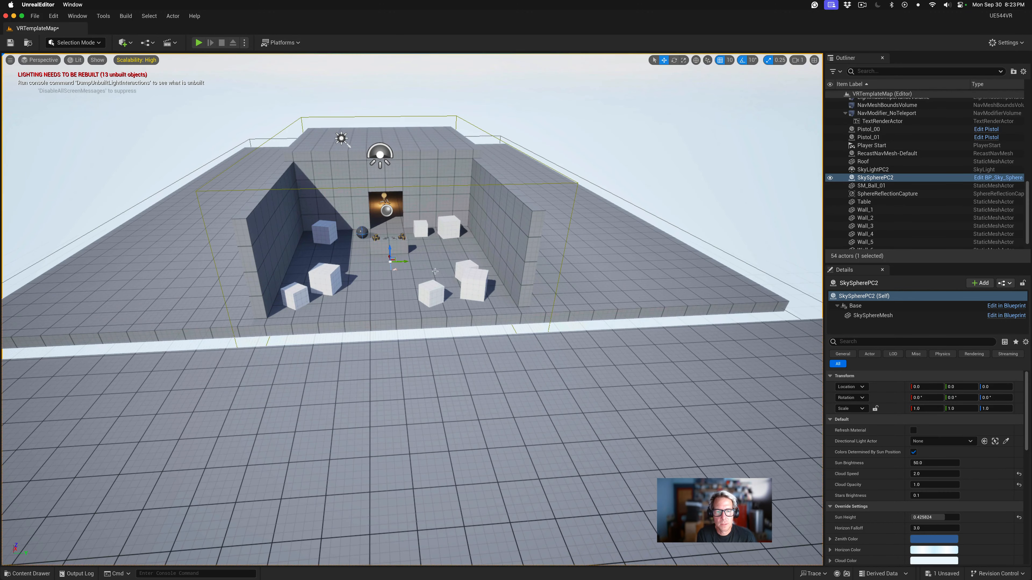
# Copy Cube2 at the room's open front, and move the original onto the front floor at X -983, Y 733.
pyautogui.click(470, 274)
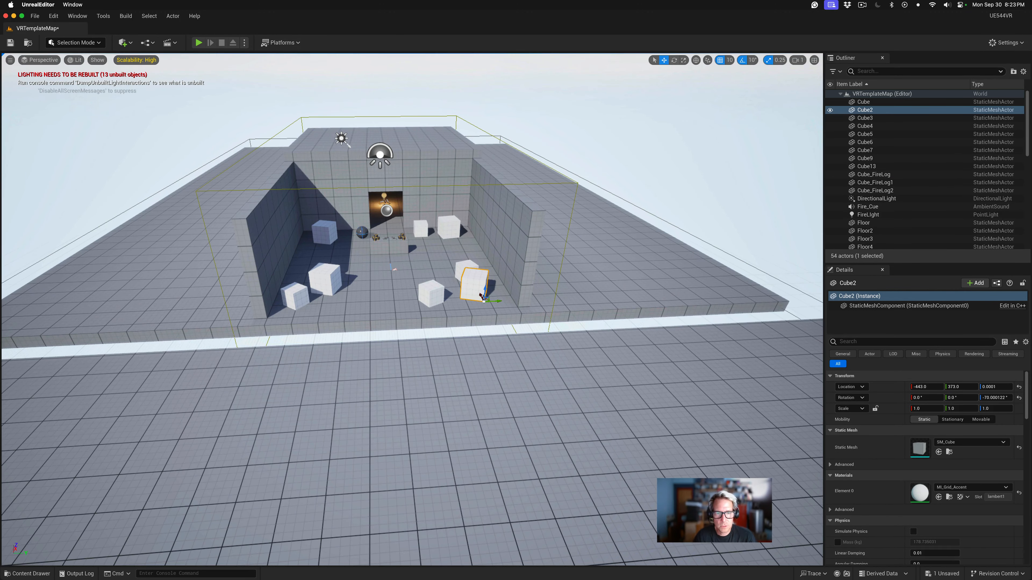
pyautogui.rightClick(470, 274)
pyautogui.moveTo(535, 466)
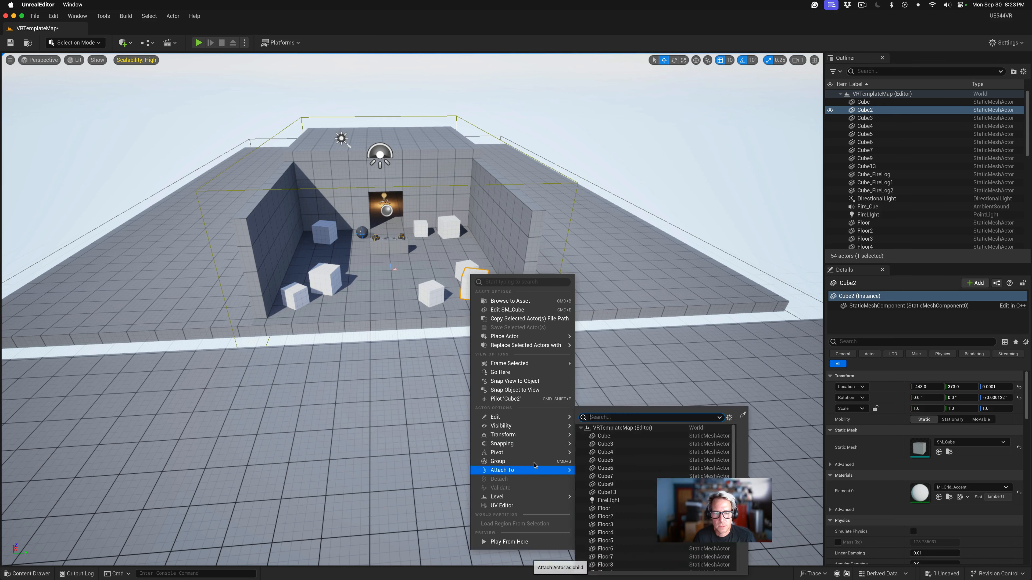
pyautogui.moveTo(524, 345)
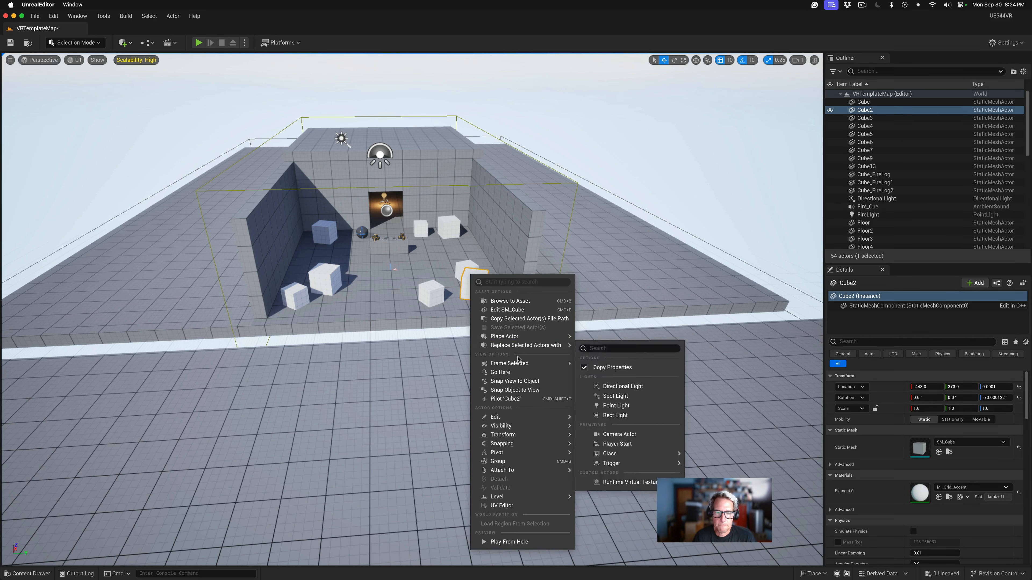
pyautogui.moveTo(500, 417)
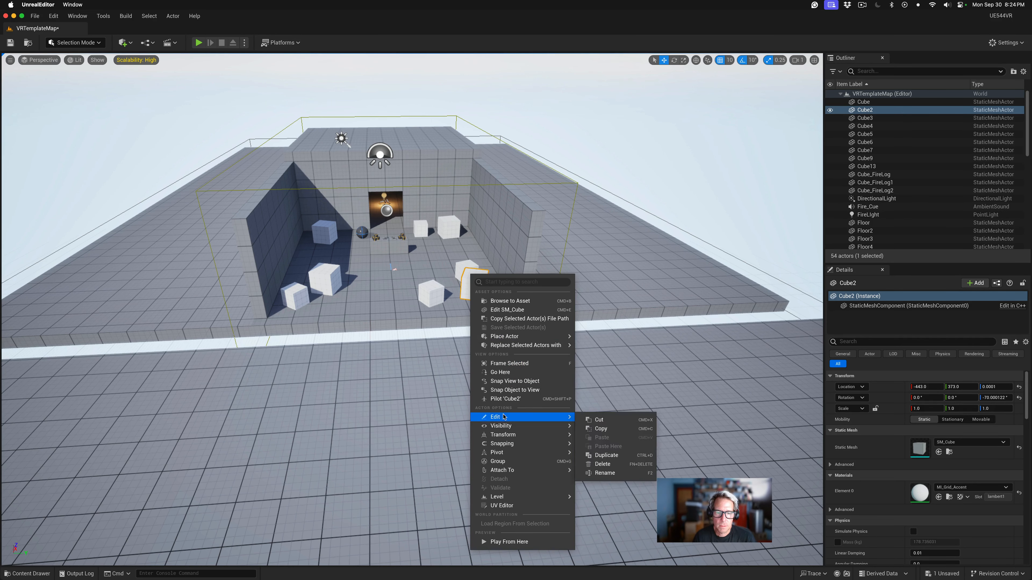
pyautogui.click(598, 429)
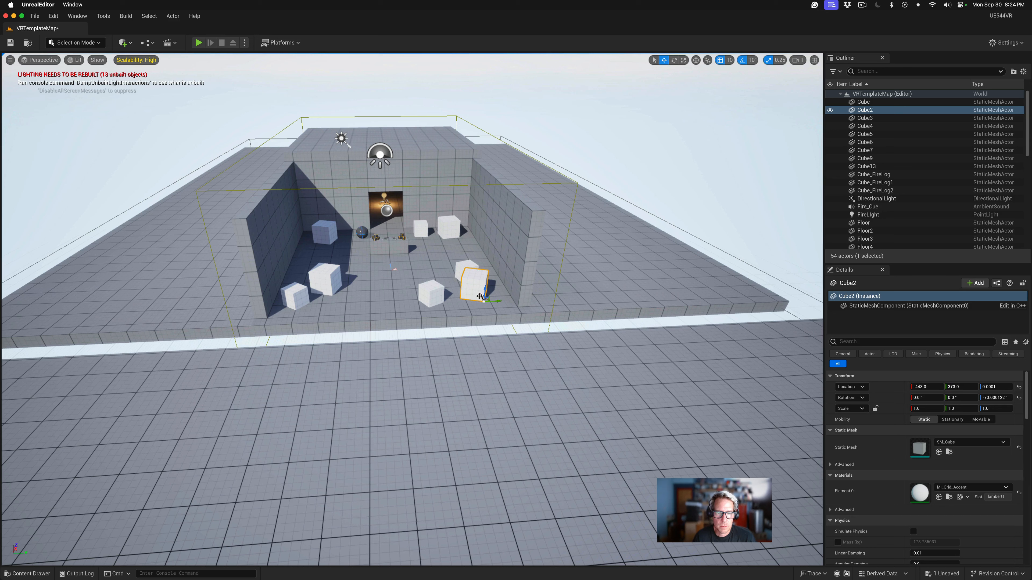
pyautogui.moveTo(479, 296); pyautogui.dragTo(656, 381)
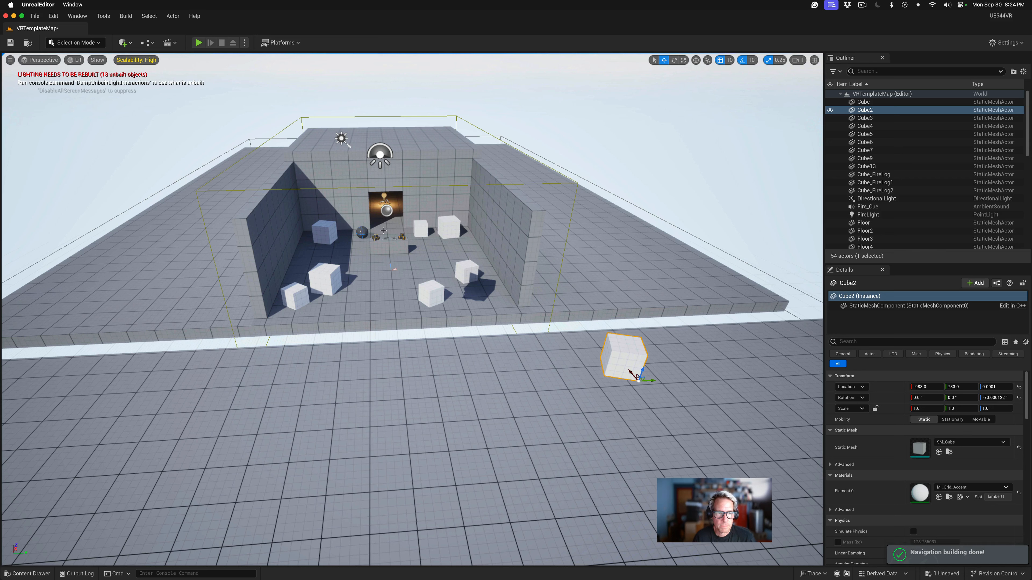
# Duplicate Cube3 near the room's back wall and move the duplicate beside Cube2 at X -997, Y 542.
pyautogui.click(449, 225)
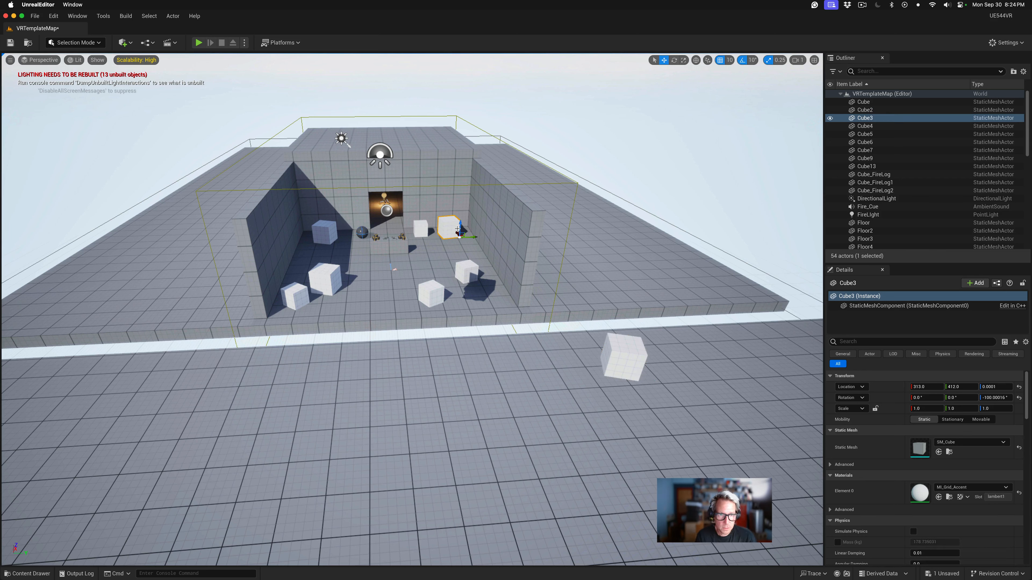
pyautogui.rightClick(453, 229)
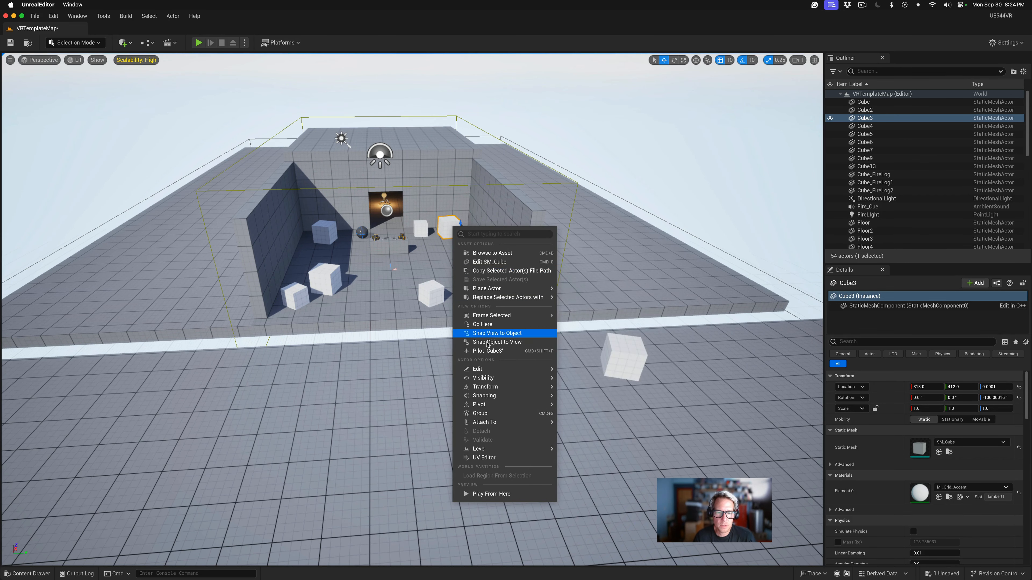
pyautogui.moveTo(489, 368)
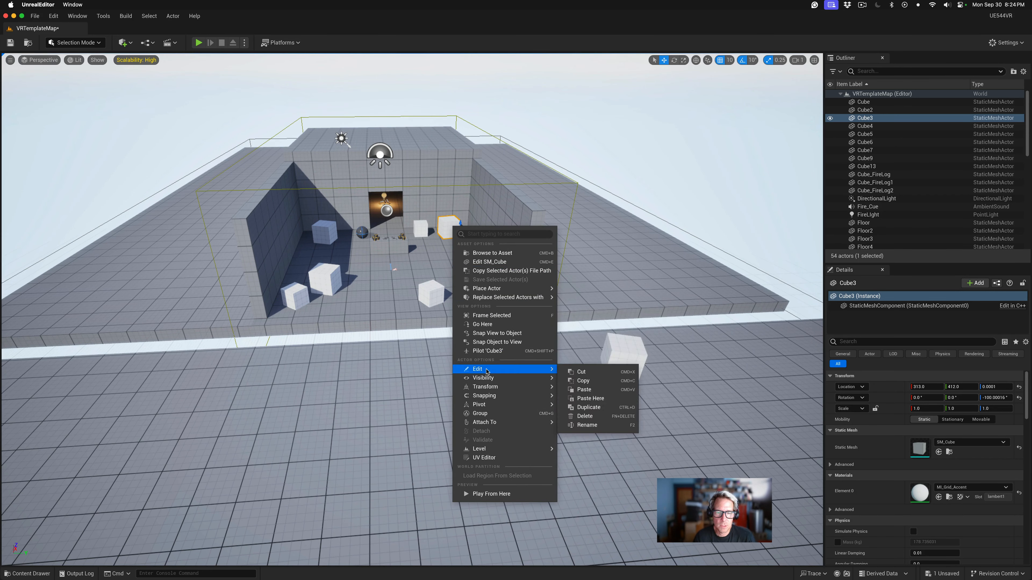
pyautogui.click(589, 407)
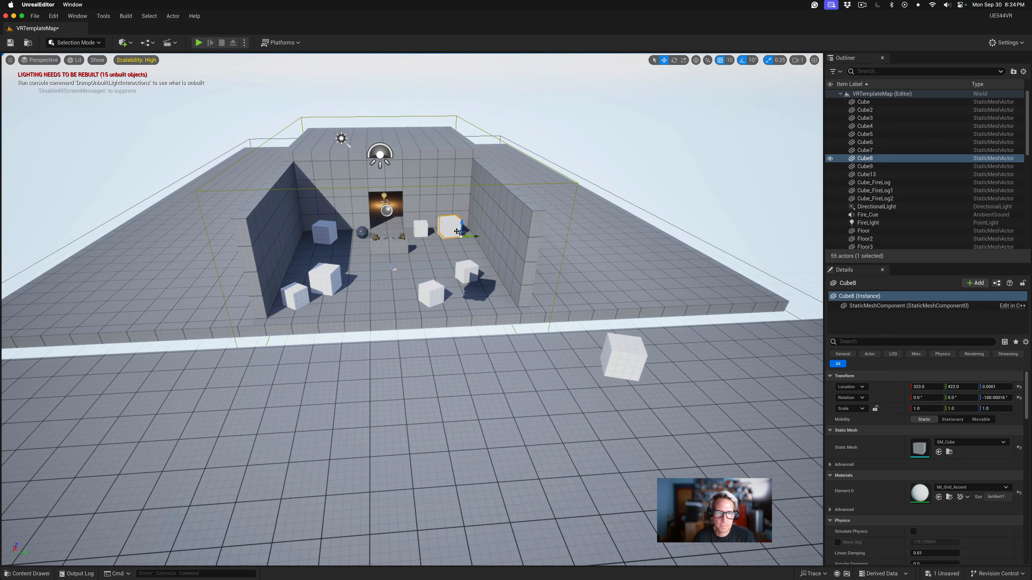
pyautogui.moveTo(459, 232); pyautogui.dragTo(542, 386)
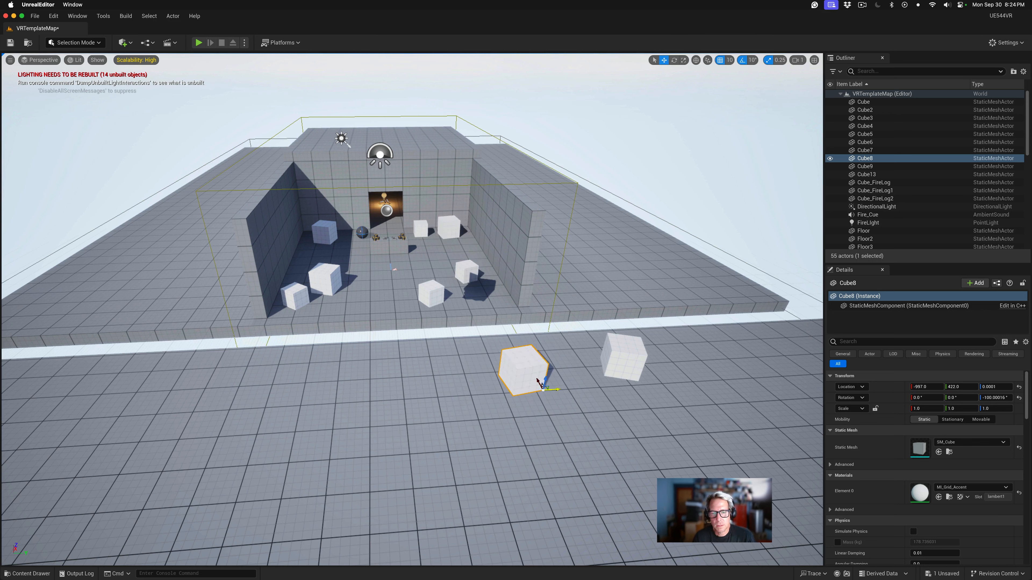
pyautogui.moveTo(561, 388); pyautogui.dragTo(600, 383)
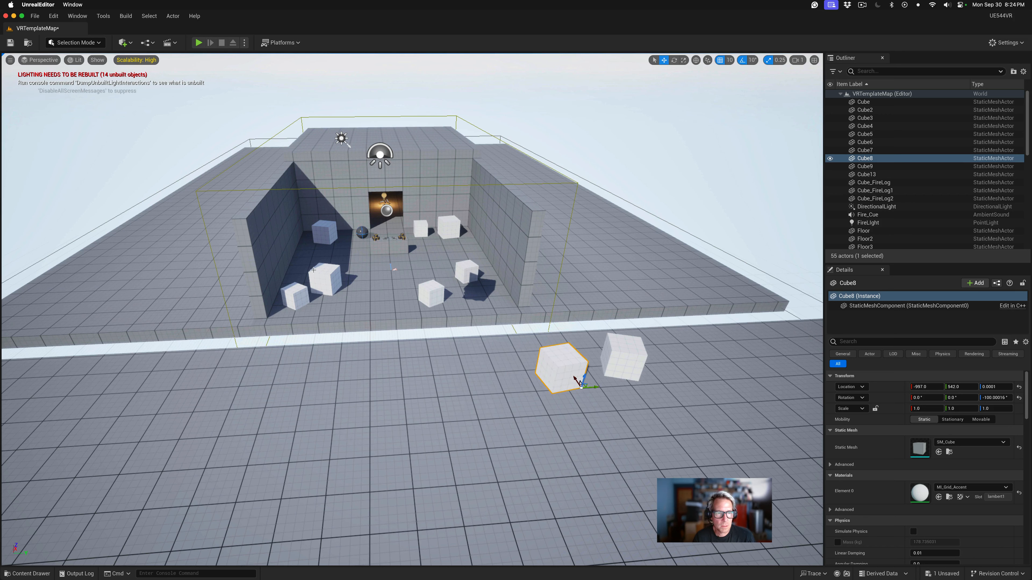
# Duplicate the two cubes on the front floor together and move the copies along Y to extend the row to four.
pyautogui.keyDown('shift'); pyautogui.click(624, 349); pyautogui.keyUp('shift')
pyautogui.rightClick(626, 351)
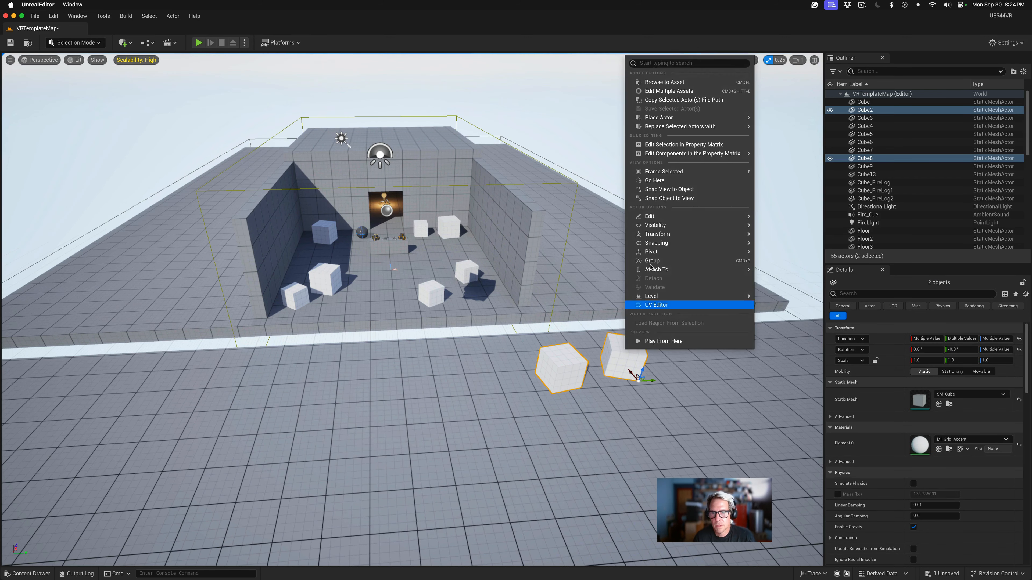
pyautogui.moveTo(670, 219)
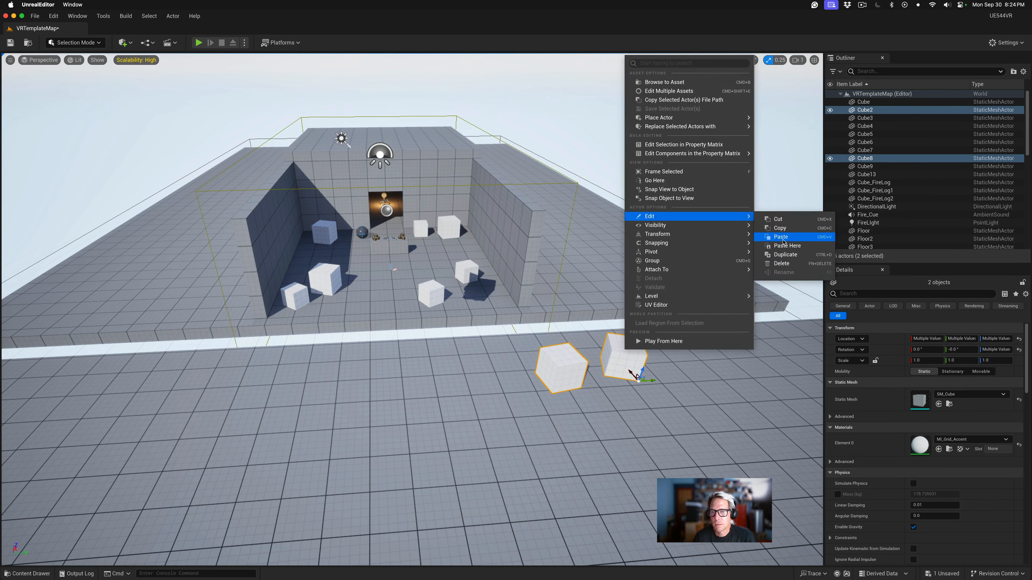
pyautogui.click(784, 254)
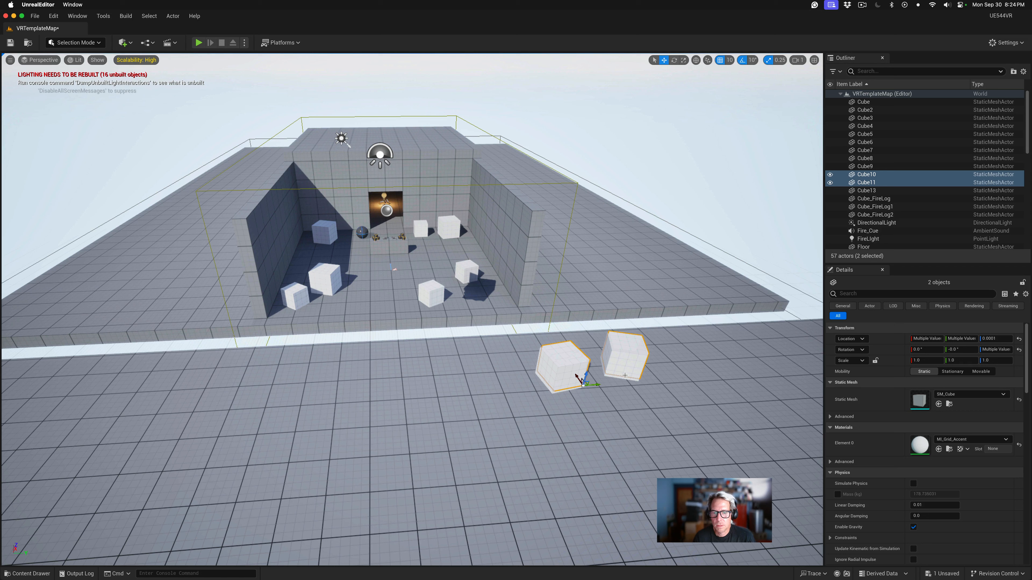
pyautogui.moveTo(592, 387); pyautogui.dragTo(722, 364)
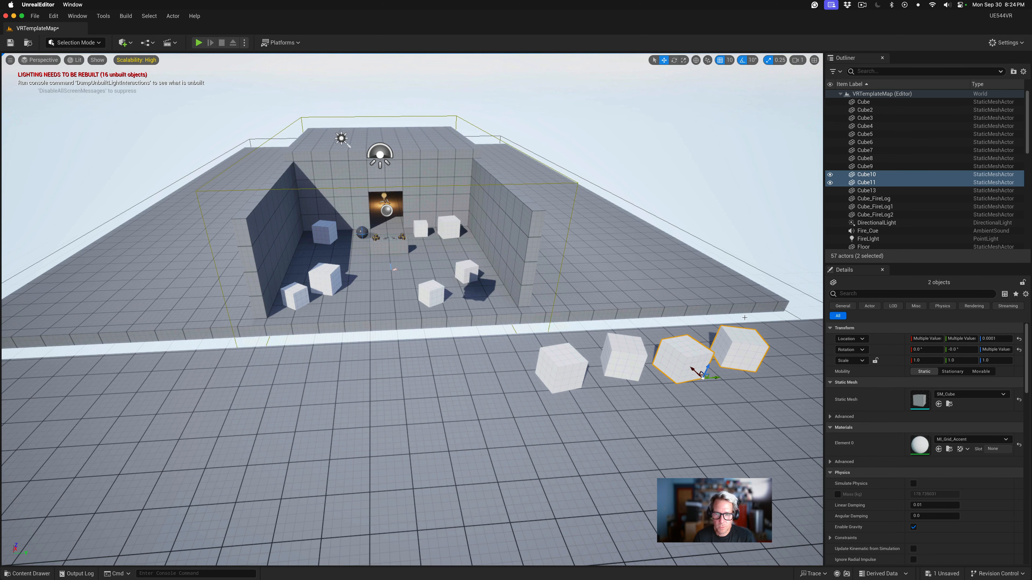
# Duplicate all four cubes on the front floor and move the copies into a second row, shifted sideways and farther from the room.
pyautogui.moveTo(706, 303); pyautogui.dragTo(669, 304, button='right')
pyautogui.press('d')
pyautogui.press('d')
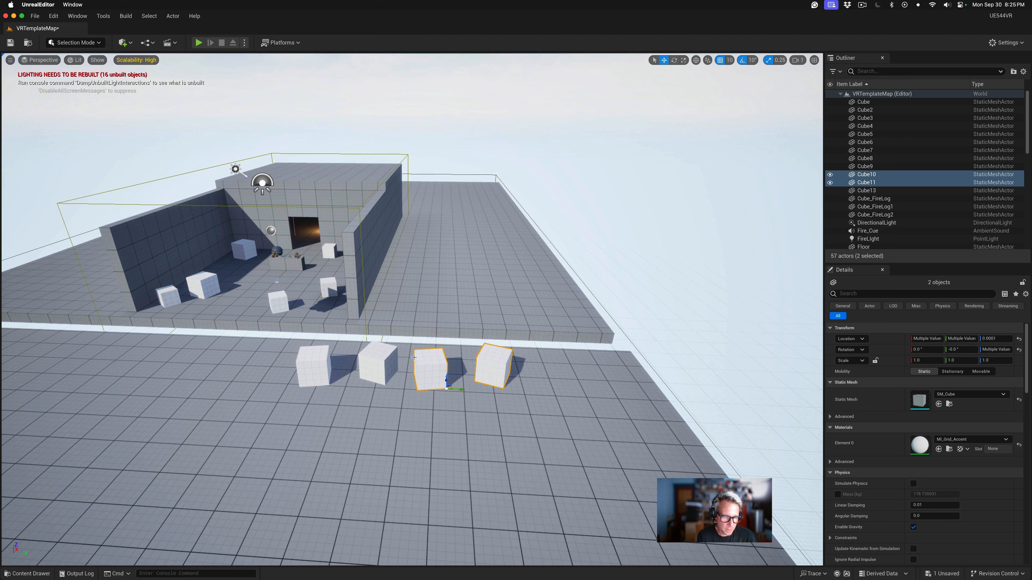
pyautogui.keyDown('ctrl'); pyautogui.click(382, 351); pyautogui.keyUp('ctrl')
pyautogui.keyDown('ctrl'); pyautogui.click(318, 352); pyautogui.keyUp('ctrl')
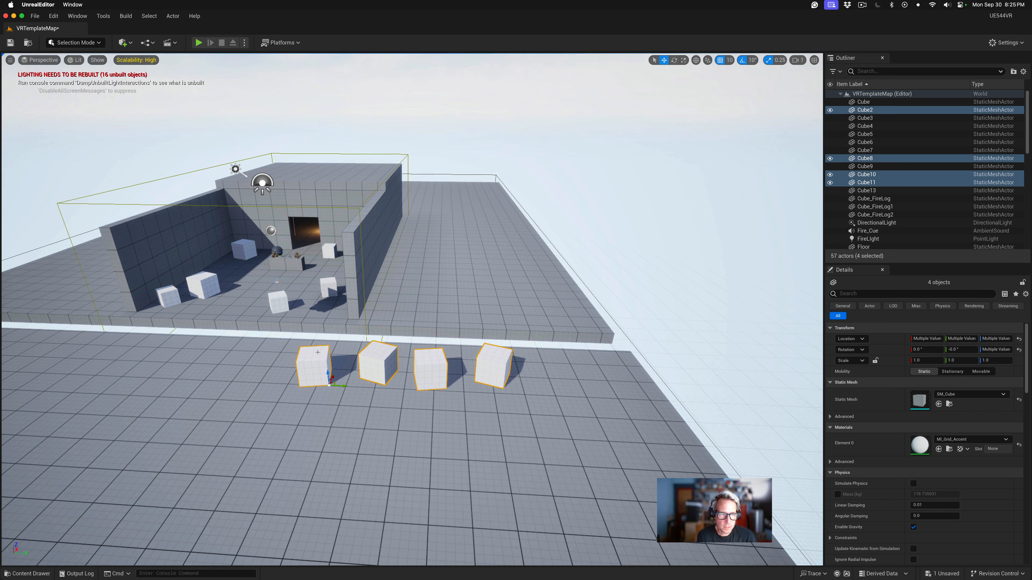
pyautogui.rightClick(319, 58)
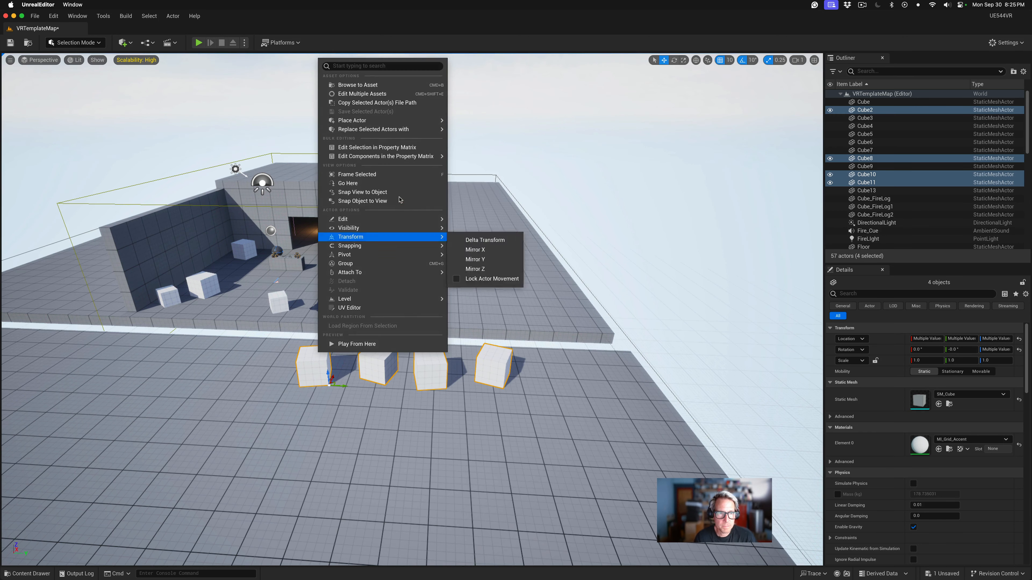
pyautogui.moveTo(422, 219)
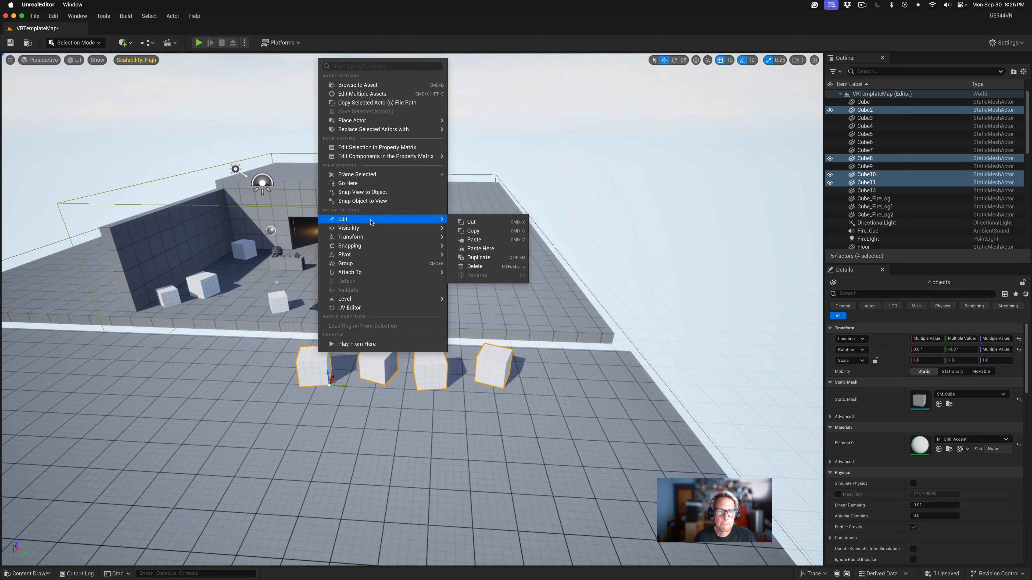
pyautogui.click(473, 249)
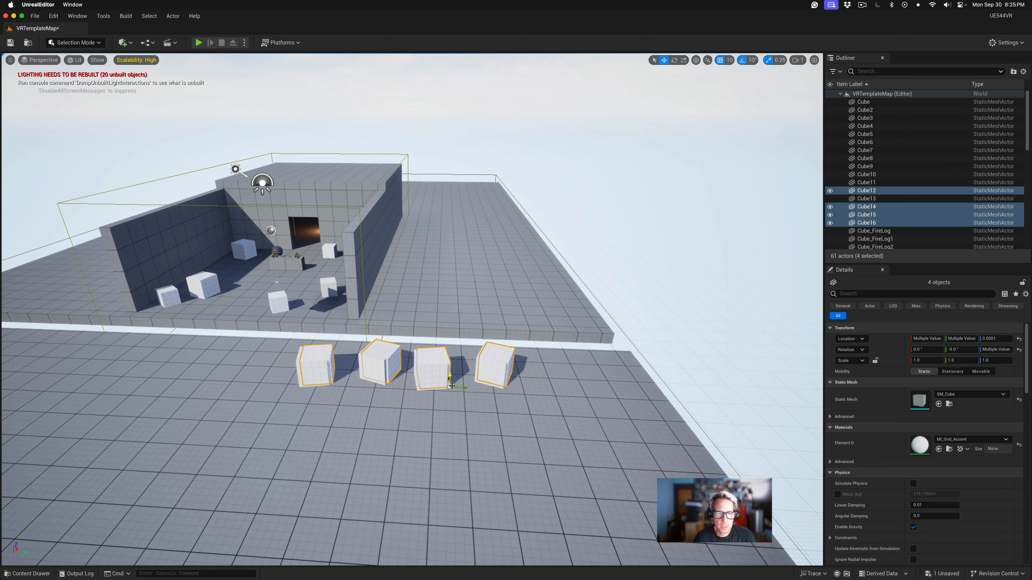
pyautogui.moveTo(451, 388); pyautogui.dragTo(583, 439)
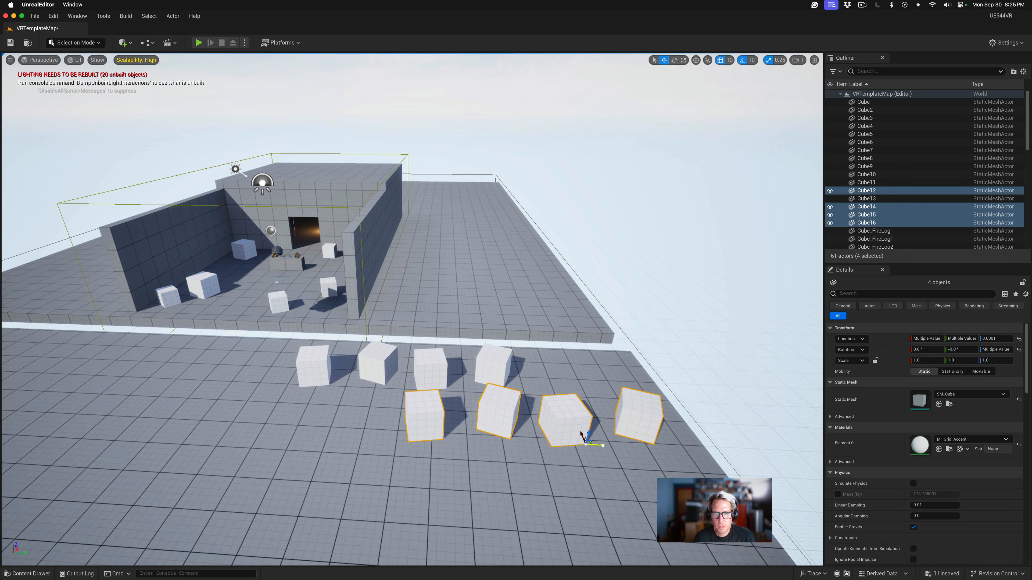
pyautogui.moveTo(581, 435); pyautogui.dragTo(589, 438)
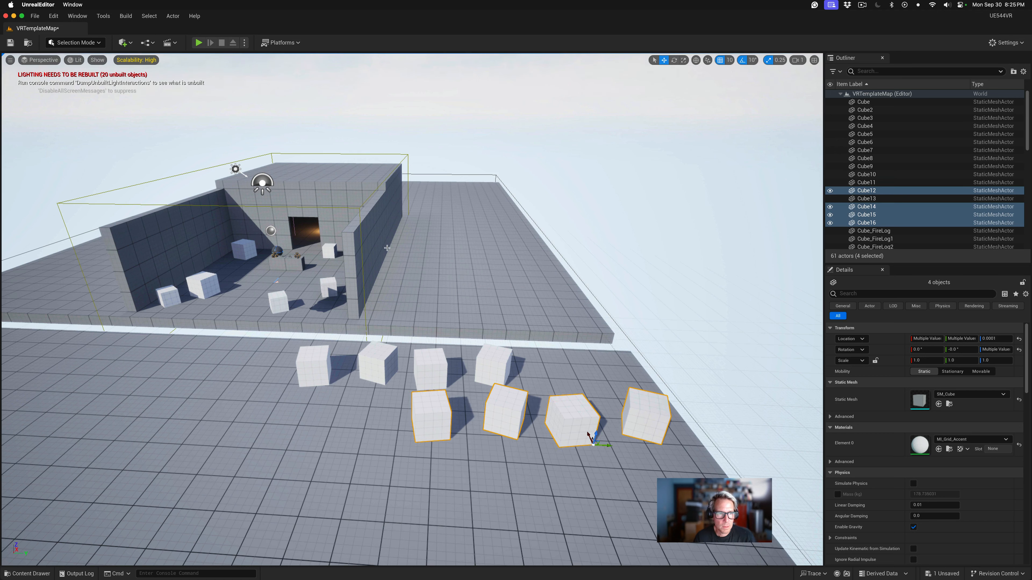
# Duplicate the ball SM_Ball_01 on the table inside the room.
pyautogui.click(278, 248)
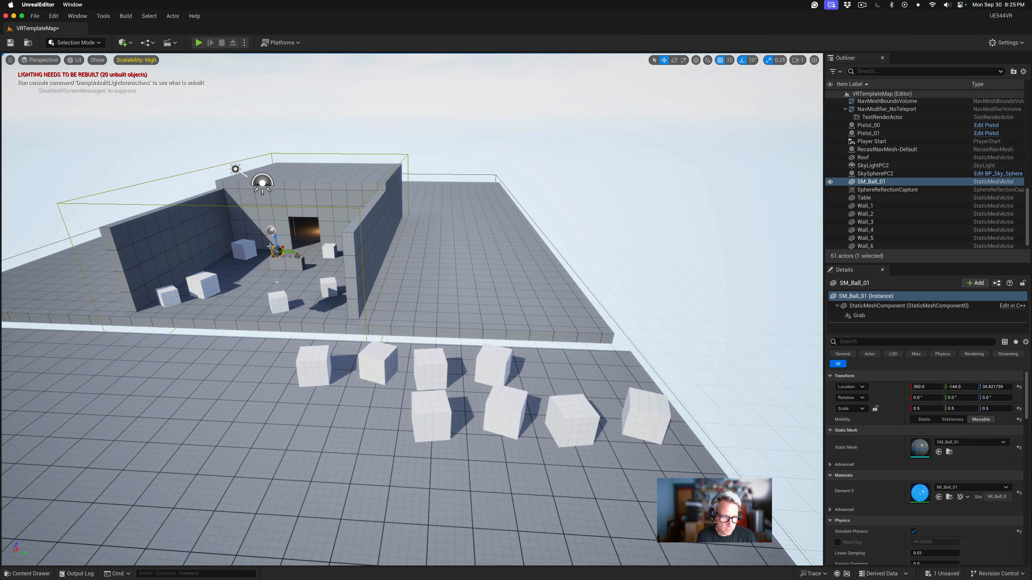
pyautogui.rightClick(274, 249)
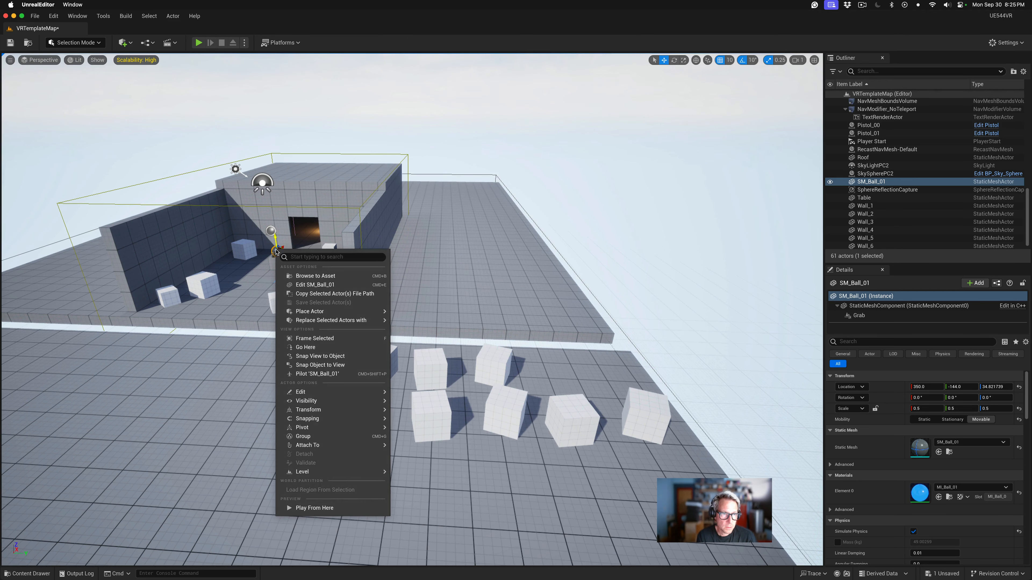
pyautogui.moveTo(317, 413)
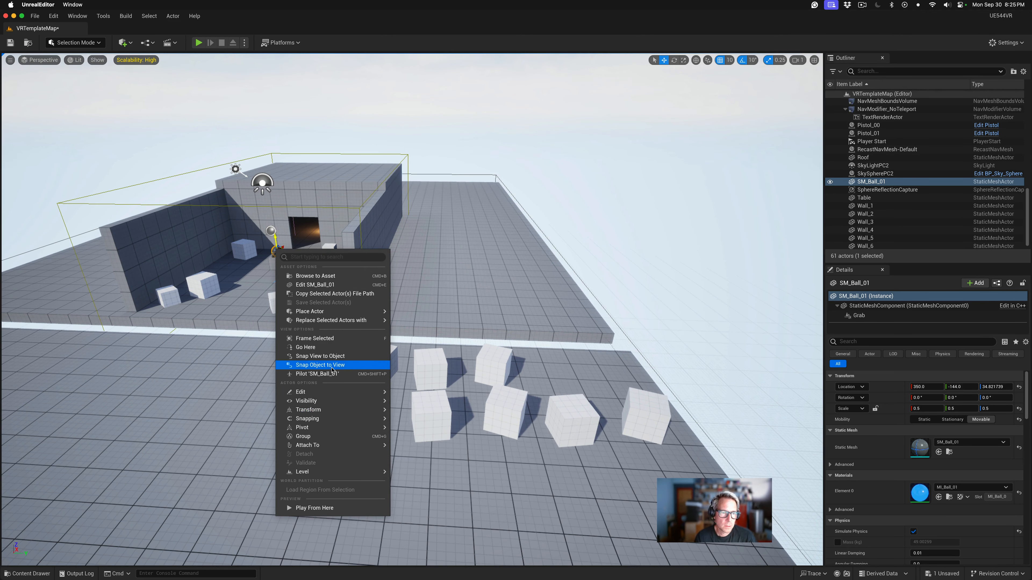
pyautogui.moveTo(325, 392)
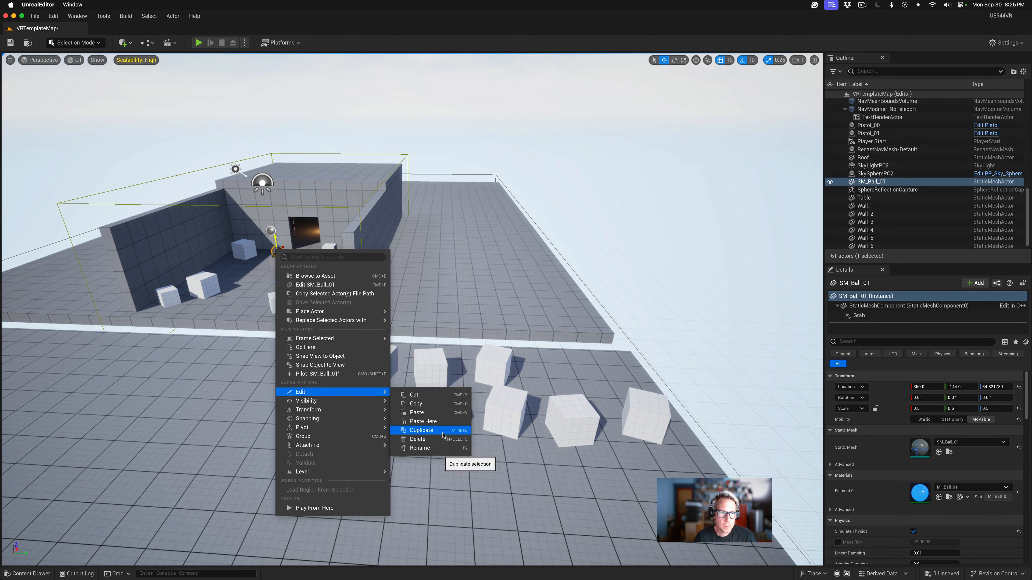
pyautogui.click(431, 430)
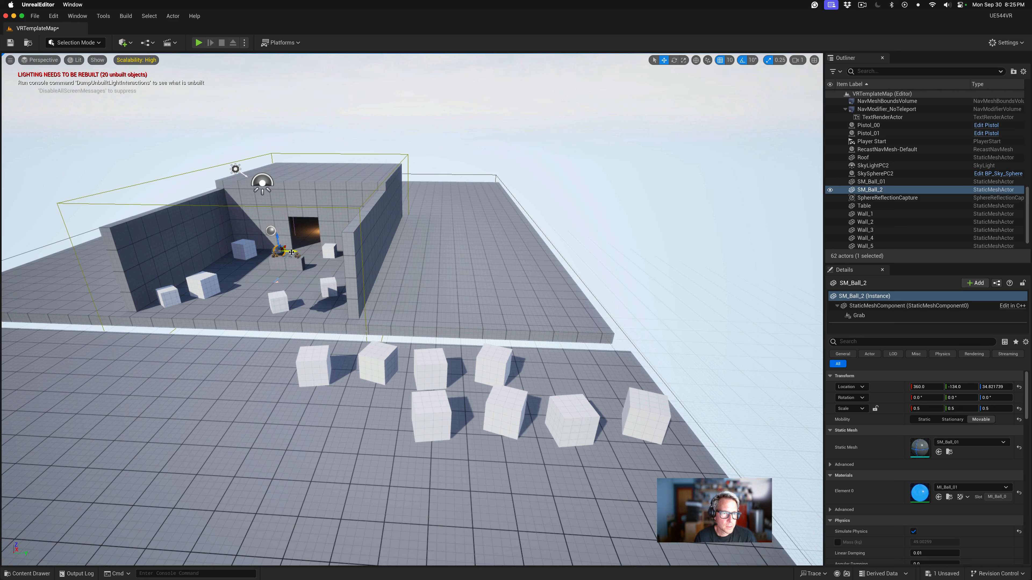
# Move SM_Ball_2 onto the front floor at X -850, Y 116, and place a duplicate of it nearby at X -840, Y -84.
pyautogui.moveTo(296, 252); pyautogui.dragTo(257, 334)
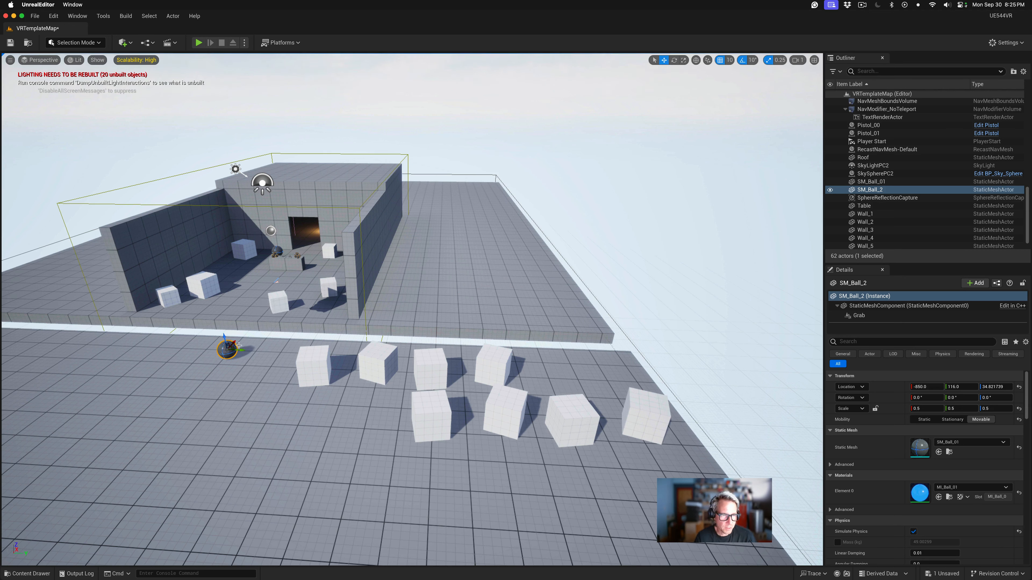
pyautogui.rightClick(228, 351)
pyautogui.moveTo(320, 226)
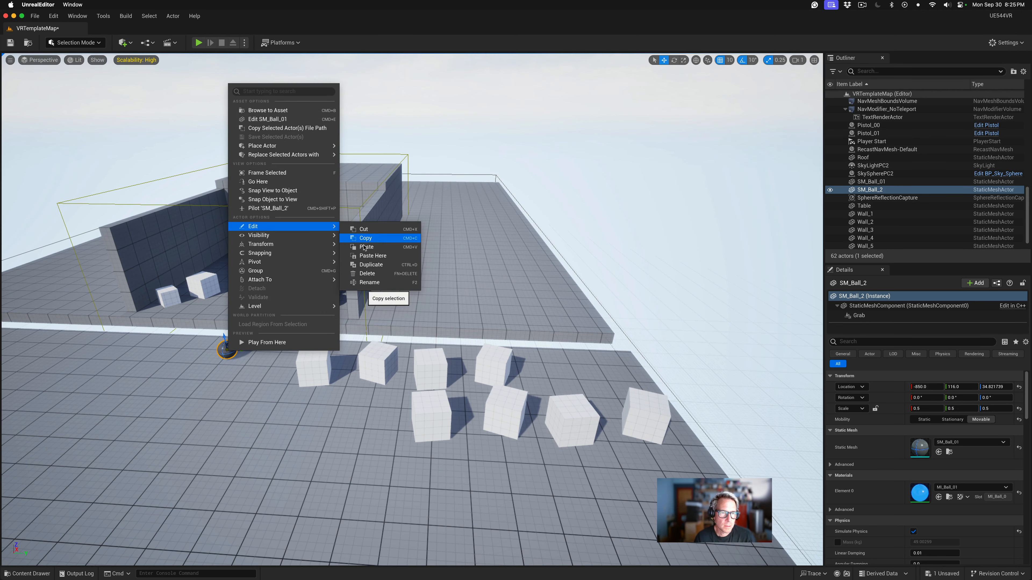
pyautogui.click(360, 269)
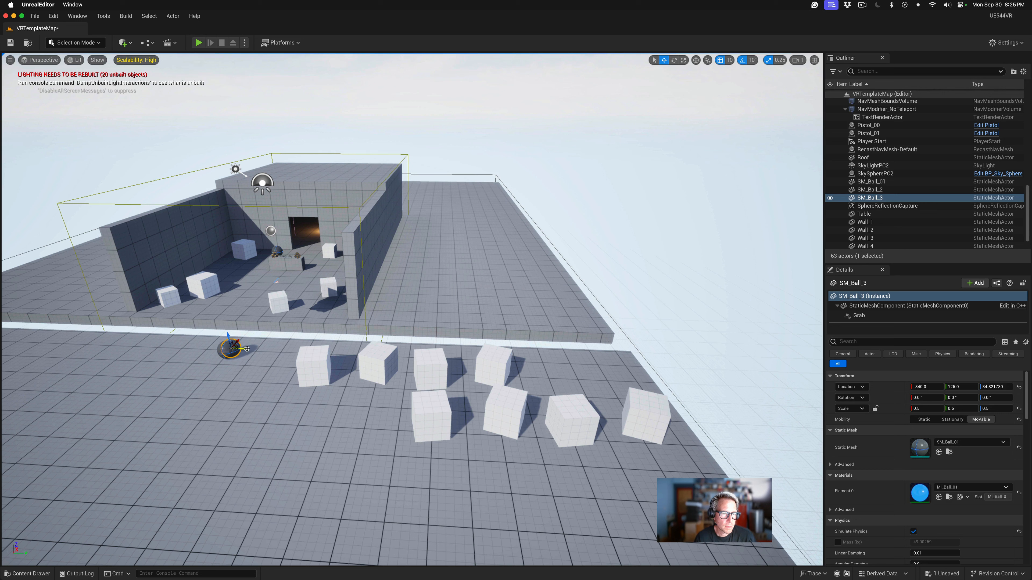
pyautogui.moveTo(246, 348); pyautogui.dragTo(194, 347)
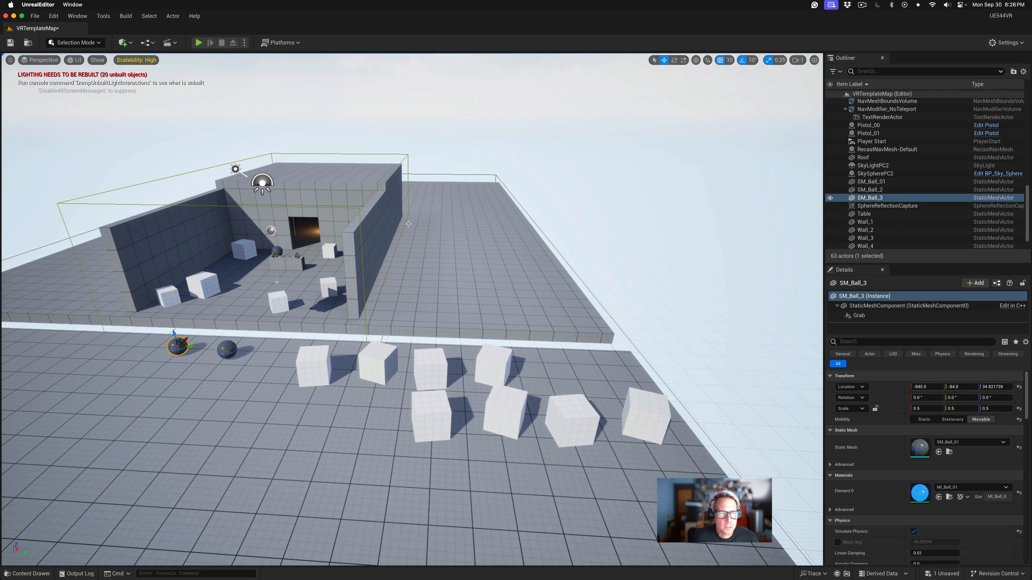
# Save the level and rebuild only its lighting.
pyautogui.press('super+s')
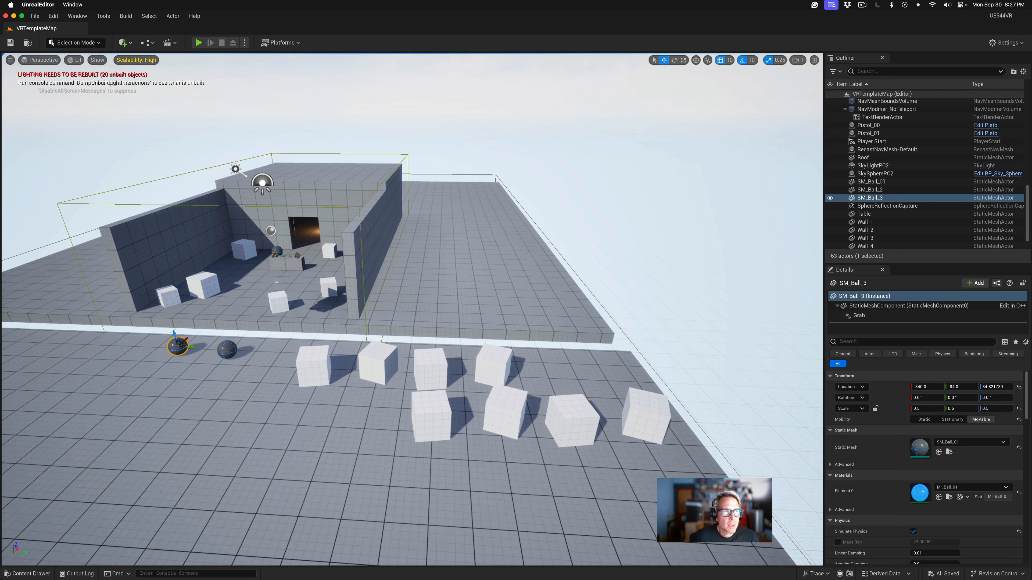
pyautogui.click(126, 16)
pyautogui.moveTo(166, 79)
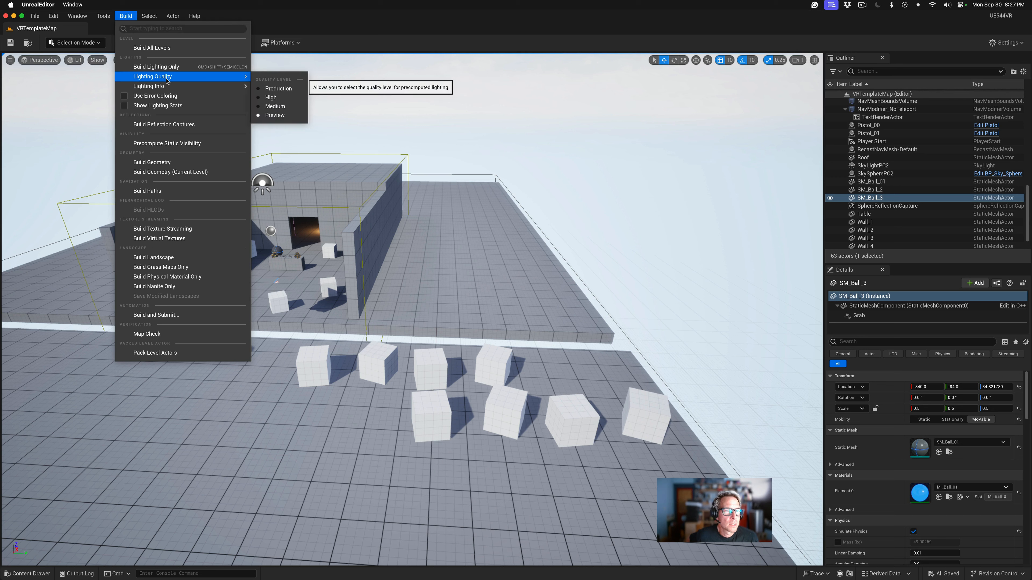
pyautogui.click(164, 68)
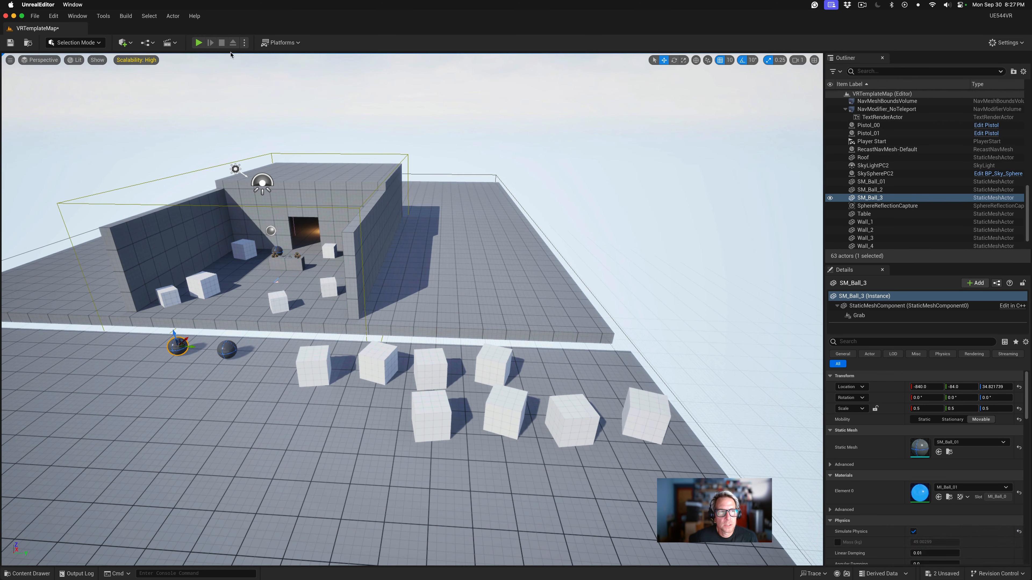
# Open the target-platform options for deploying the project.
pyautogui.click(271, 44)
pyautogui.moveTo(291, 118)
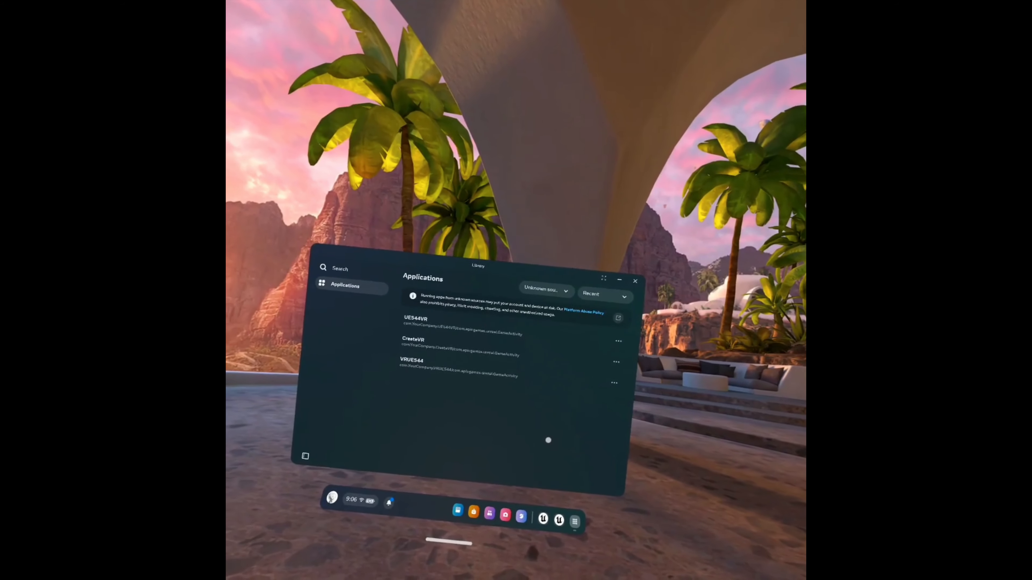
# Switch to the headset's application Library and launch VRUE544 from the unknown-sources apps.
pyautogui.click(550, 290)
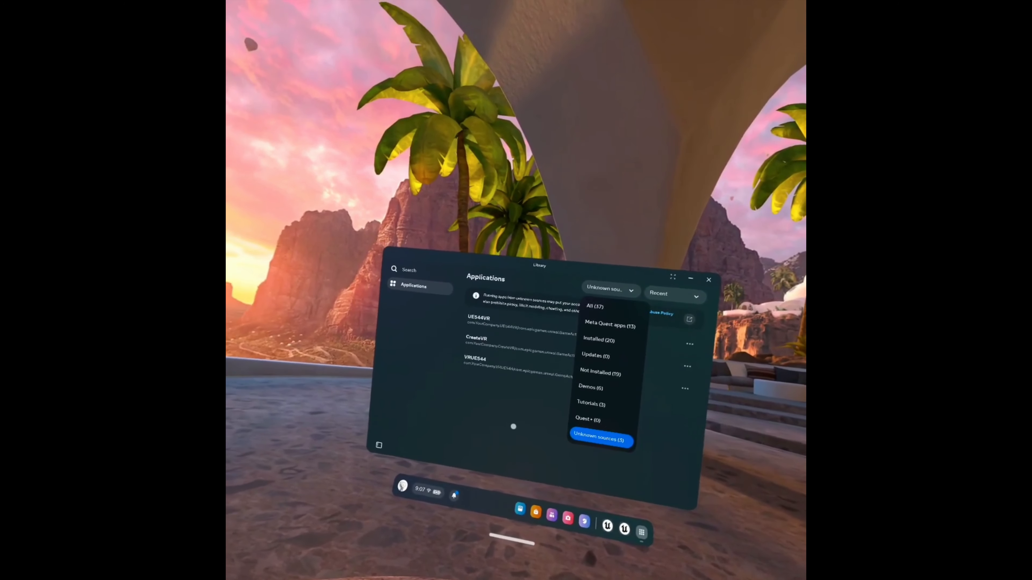
pyautogui.click(467, 382)
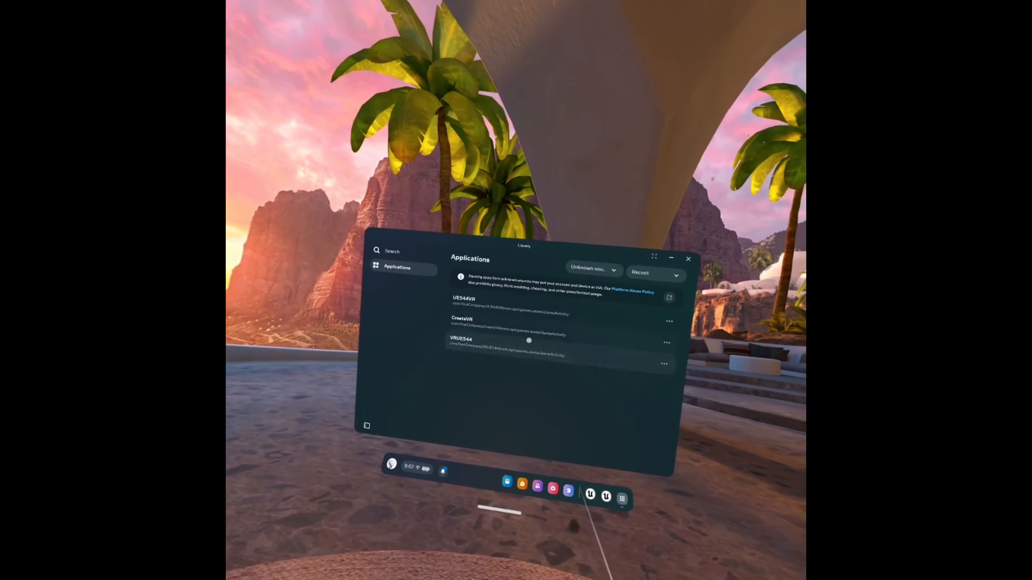
pyautogui.click(529, 340)
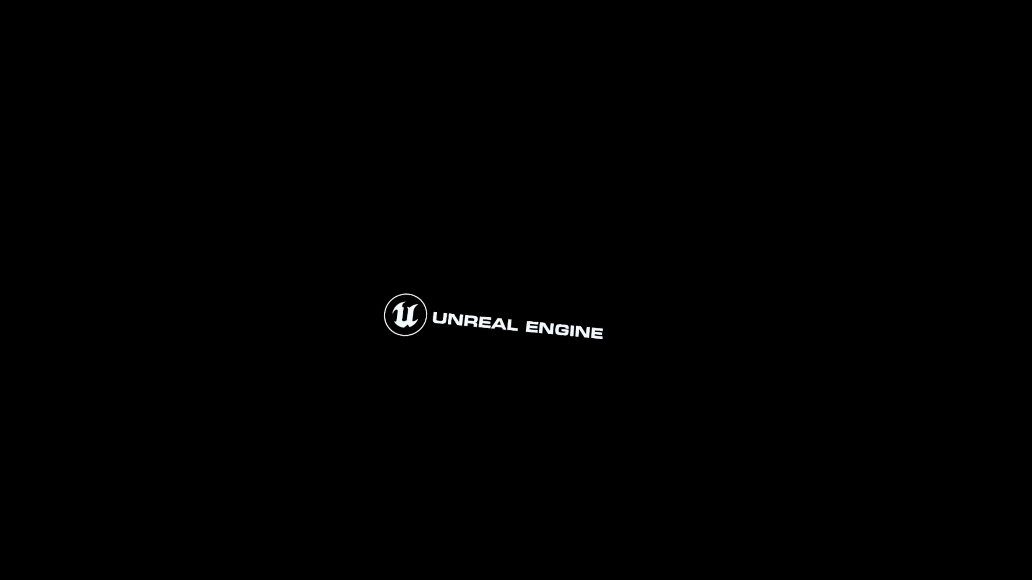